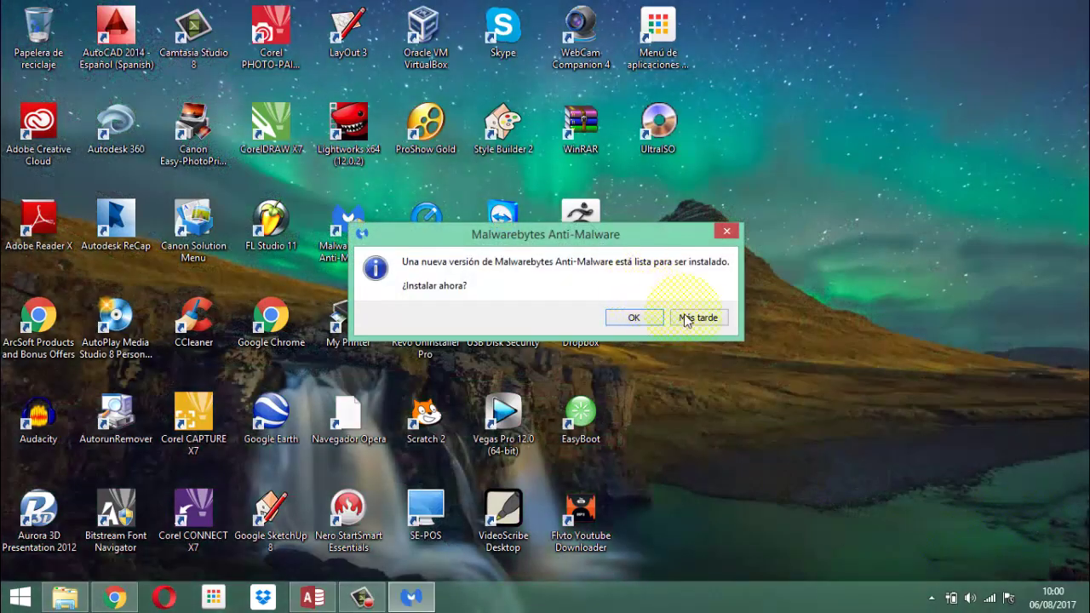
- Postpone the Malwarebytes Anti-Malware installation and switch to the COLEGIO BILGI KORUMA database in Access
click(698, 317)
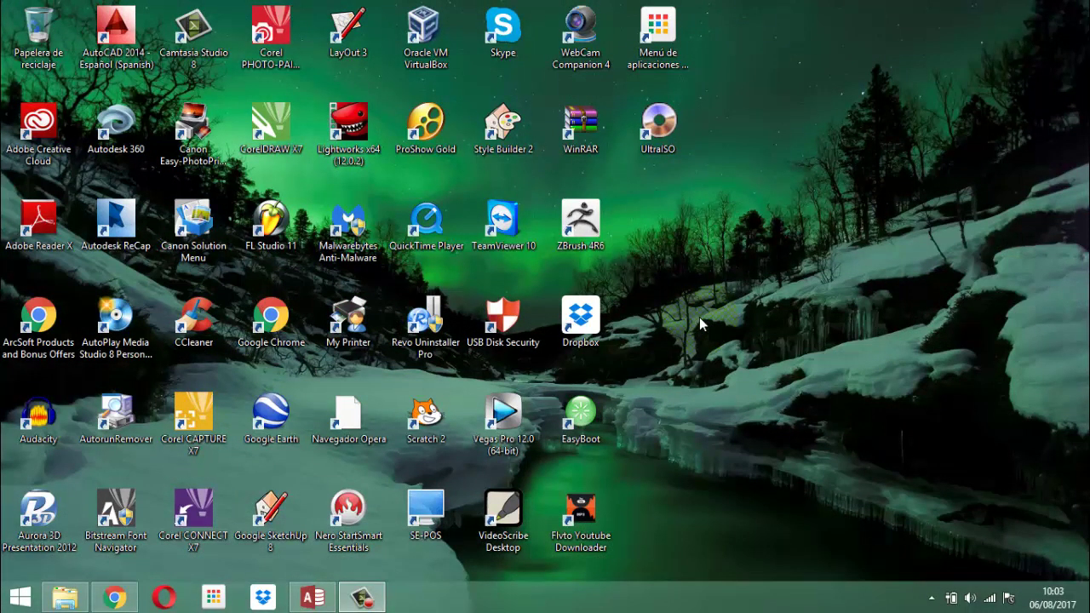
click(299, 601)
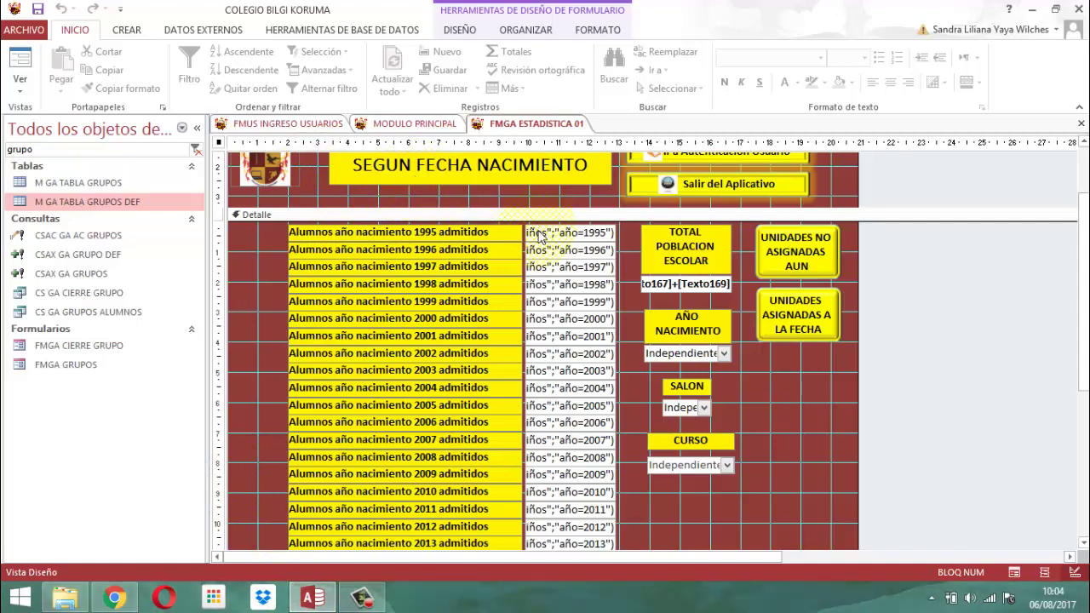
- Examine the control source expression of the text box for students born in 1995 in the Expression Builder
click(542, 233)
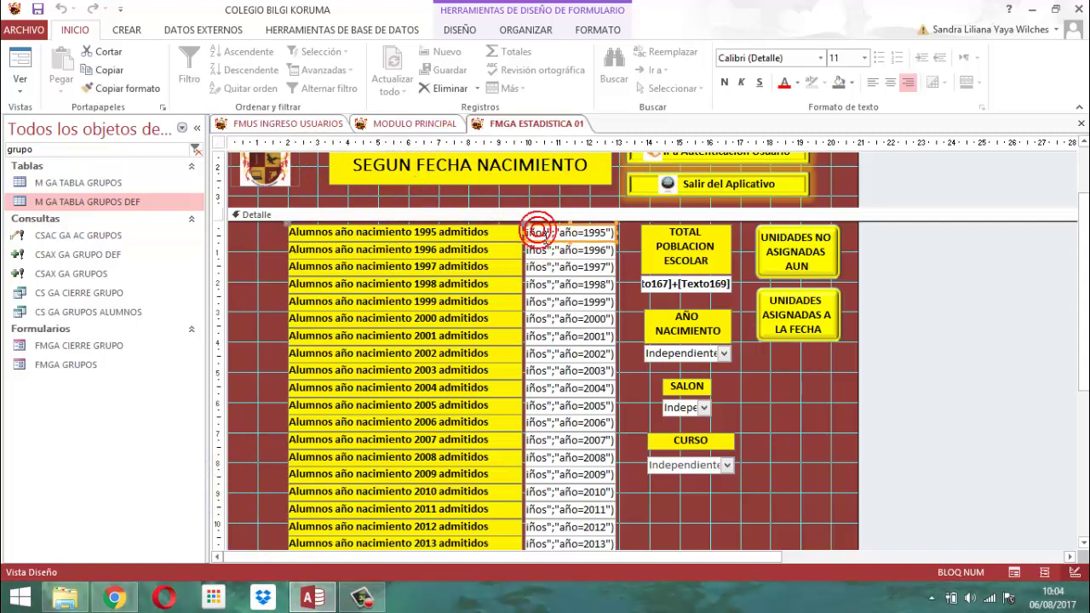
click(461, 30)
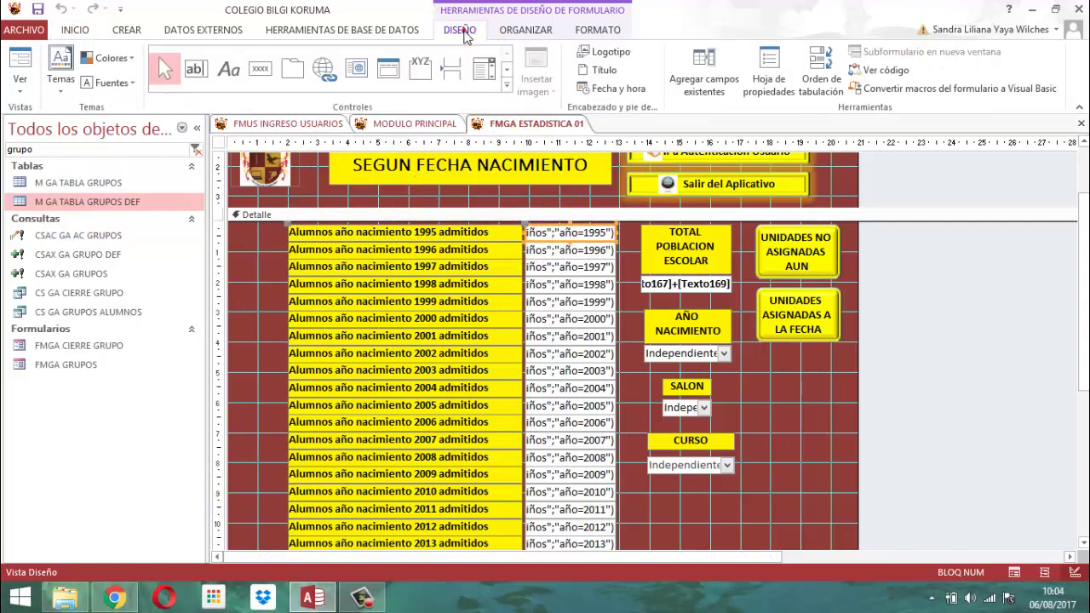
click(768, 72)
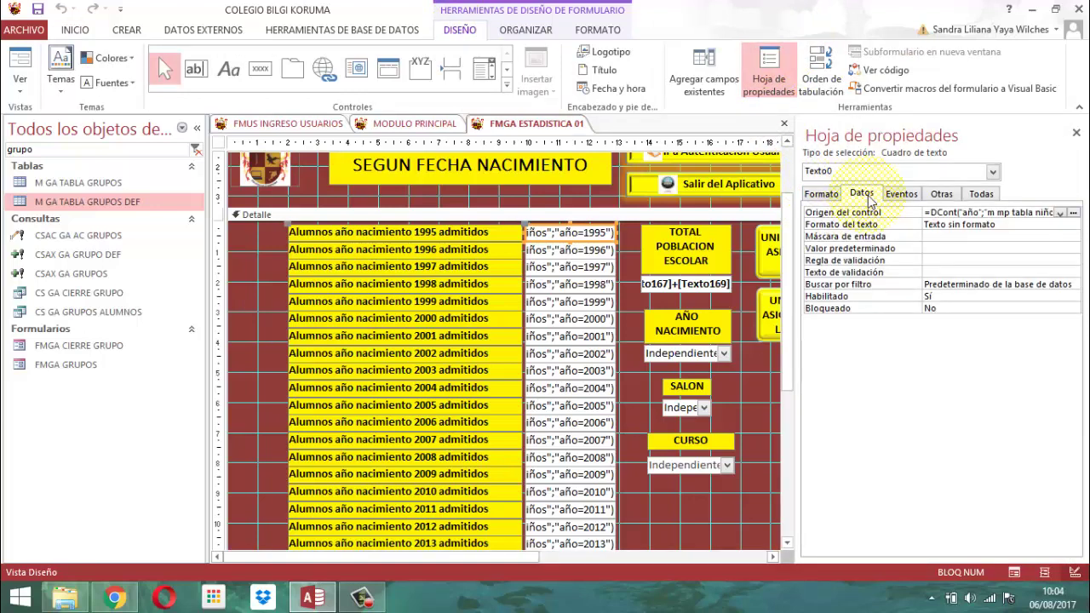
click(1072, 213)
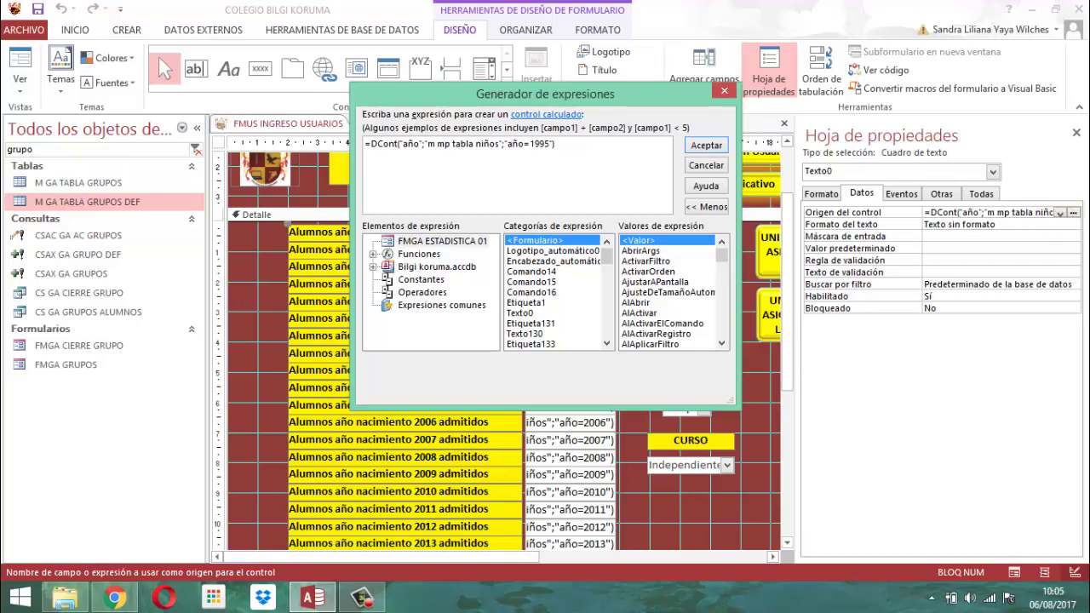
click(723, 90)
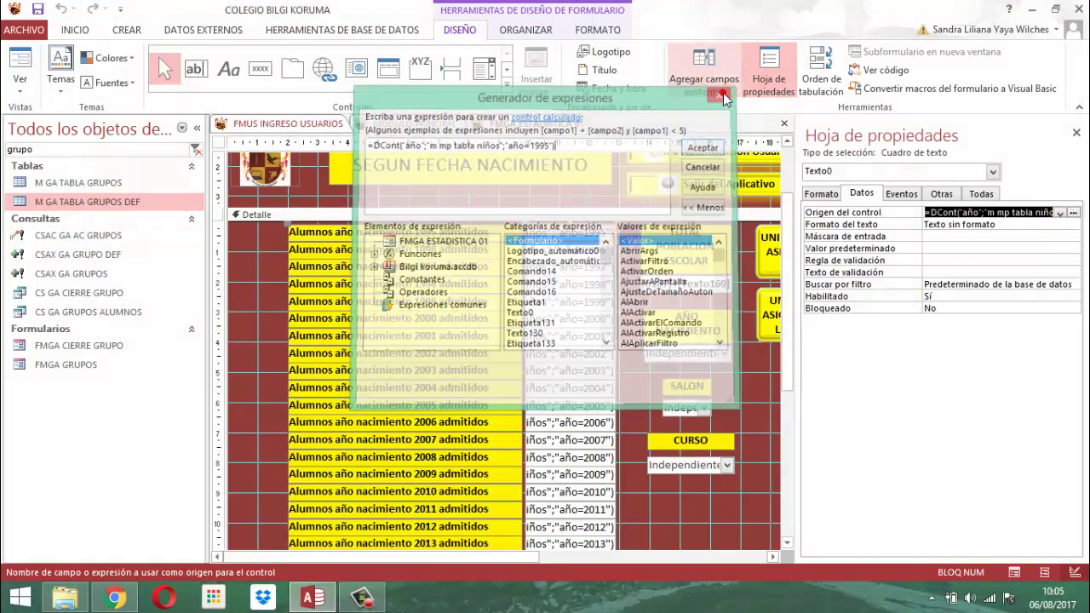
click(1078, 132)
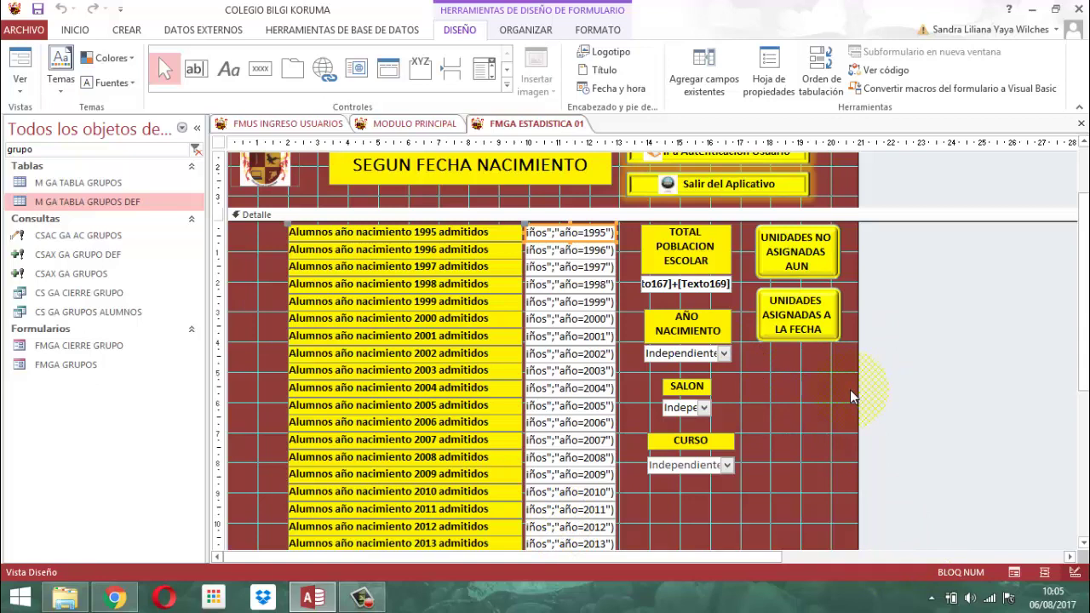
- Duplicate the "UNIDADES ASIGNADAS A LA FECHA" button directly below the original on the form
click(786, 345)
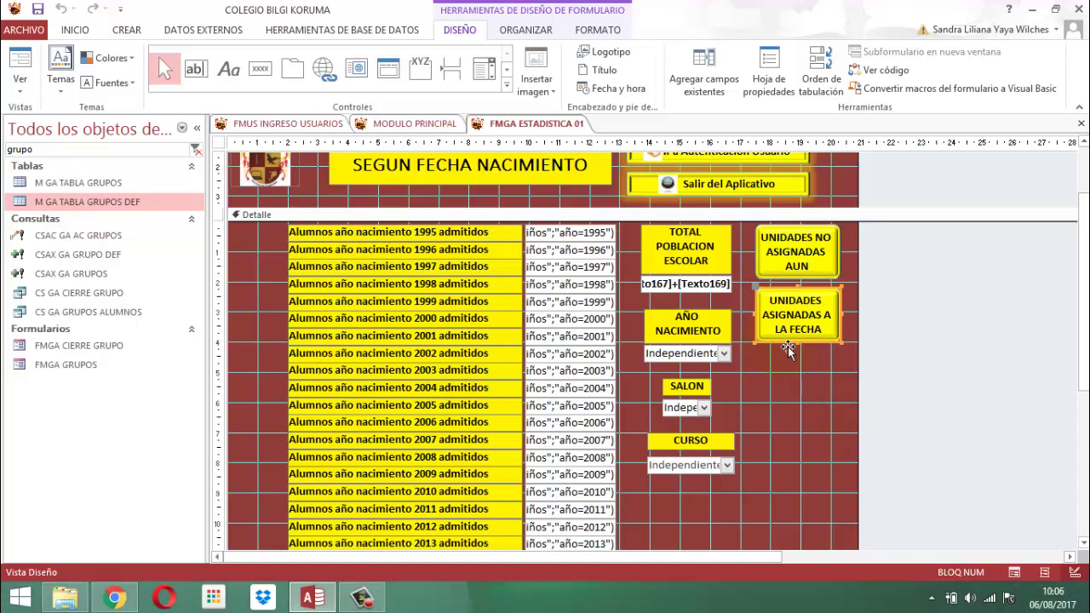
key(ctrl+v)
click(957, 371)
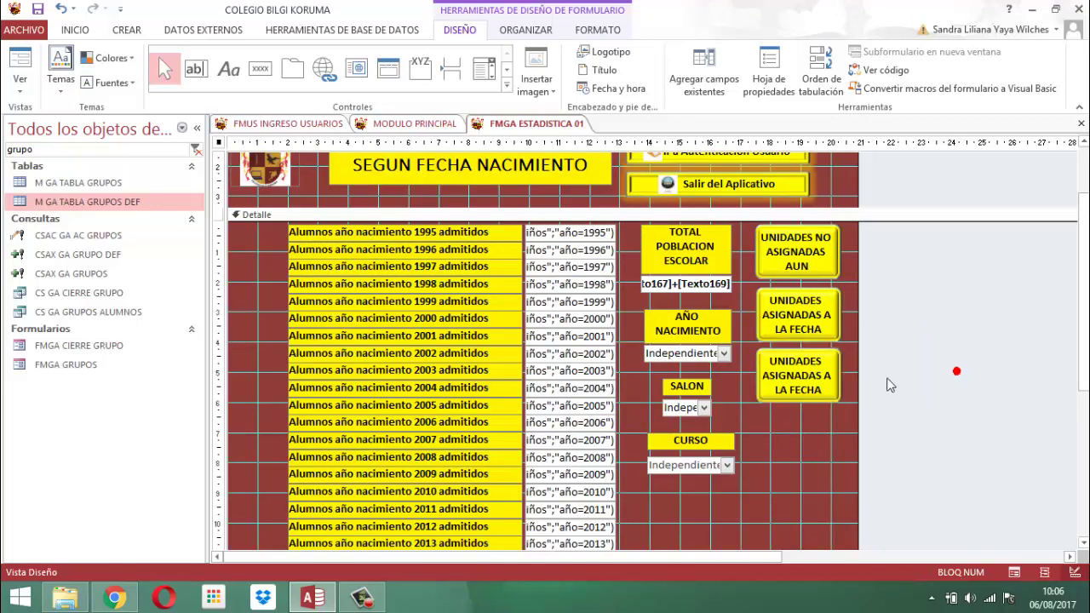
- Equalize the vertical spacing of the three "UNIDADES" buttons
drag(878, 255, 823, 399)
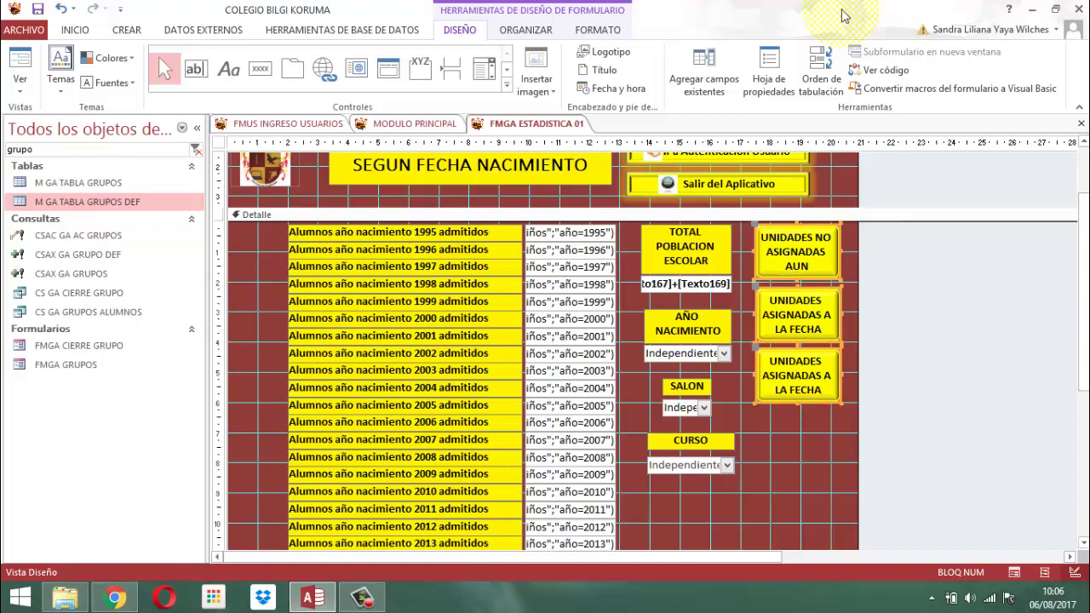
click(525, 29)
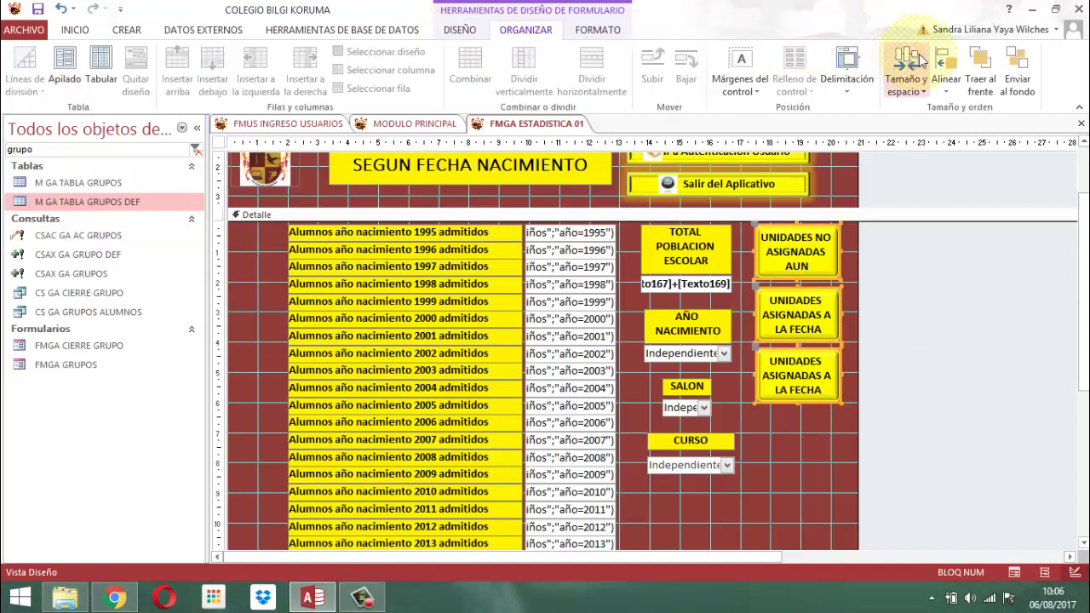
click(905, 90)
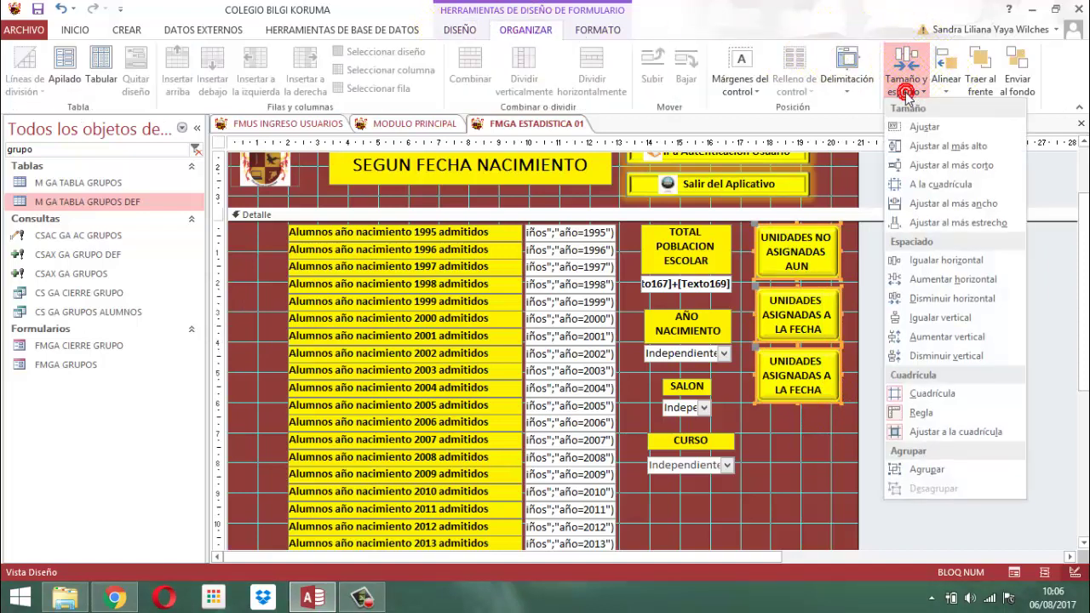
click(939, 317)
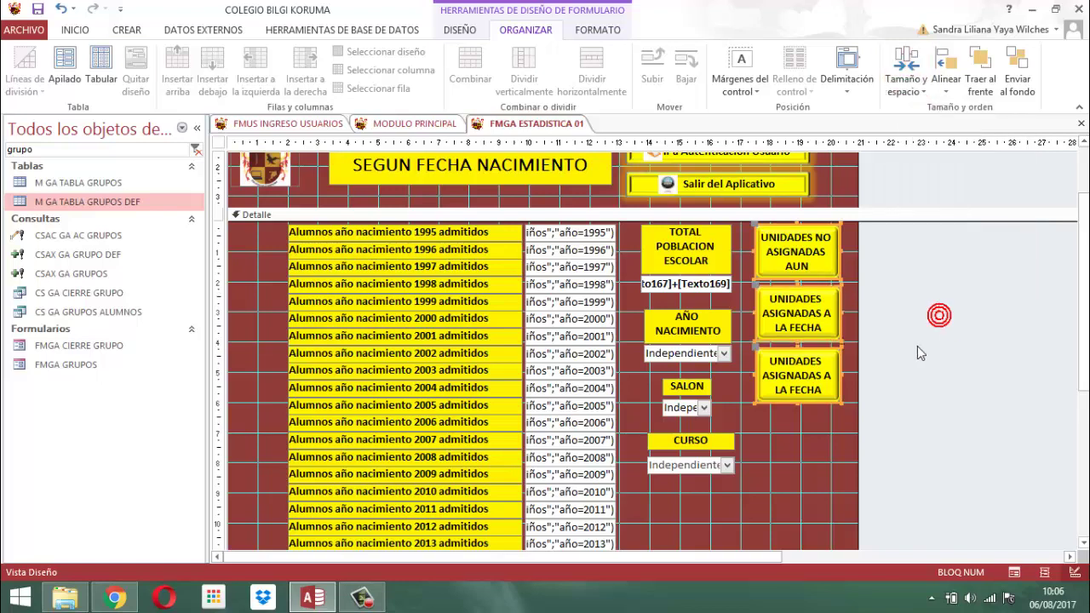
click(918, 350)
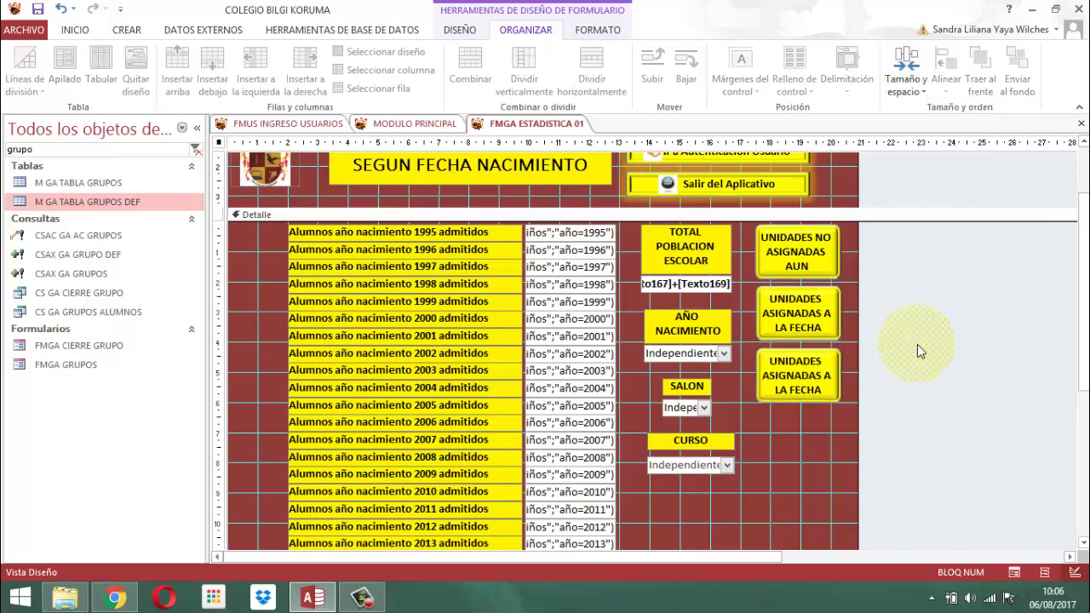
- Change the caption of the duplicated lowest button to "UNIDADES TOTALES SIN ASIGNAR"
click(801, 389)
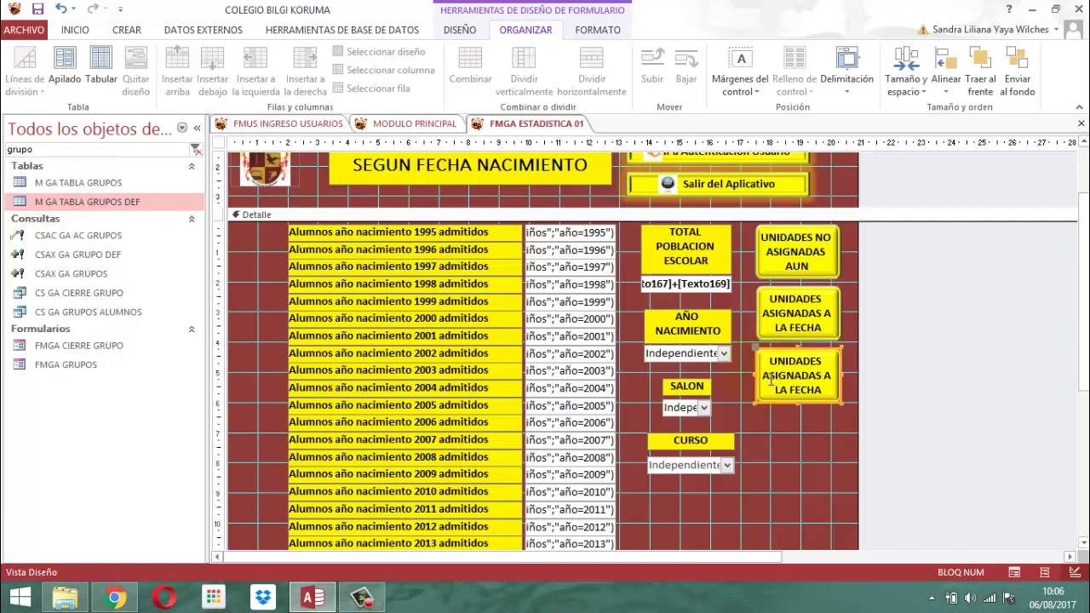
click(770, 381)
drag(771, 381, 816, 396)
text(totales)
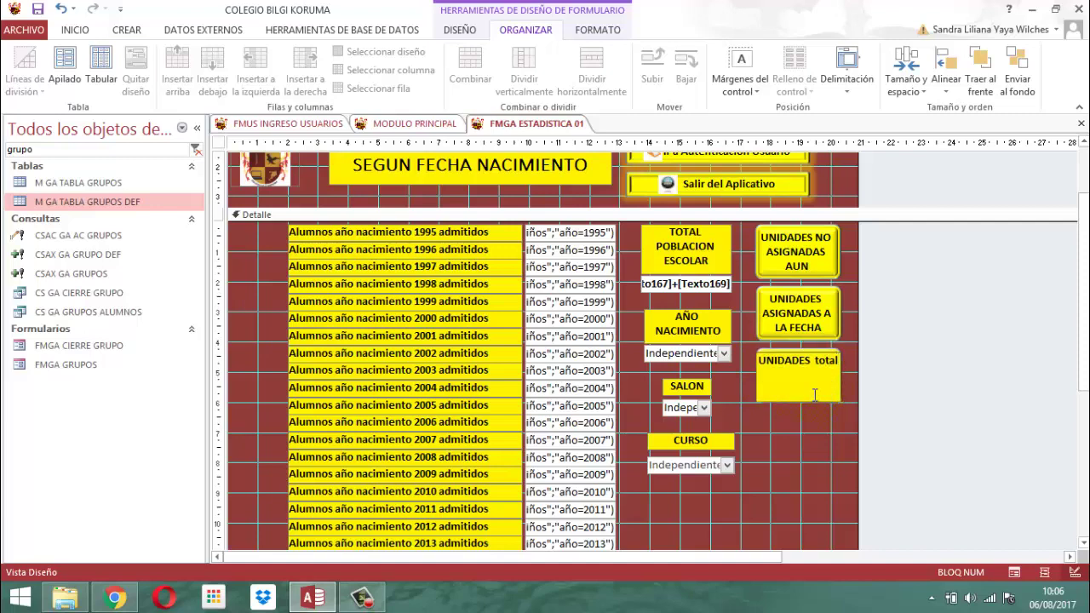
key(BackSpace)
key(BackSpace)
key(BackSpace)
key(BackSpace)
key(BackSpace)
key(BackSpace)
key(BackSpace)
key(Caps_Lock)
text(TOTA)
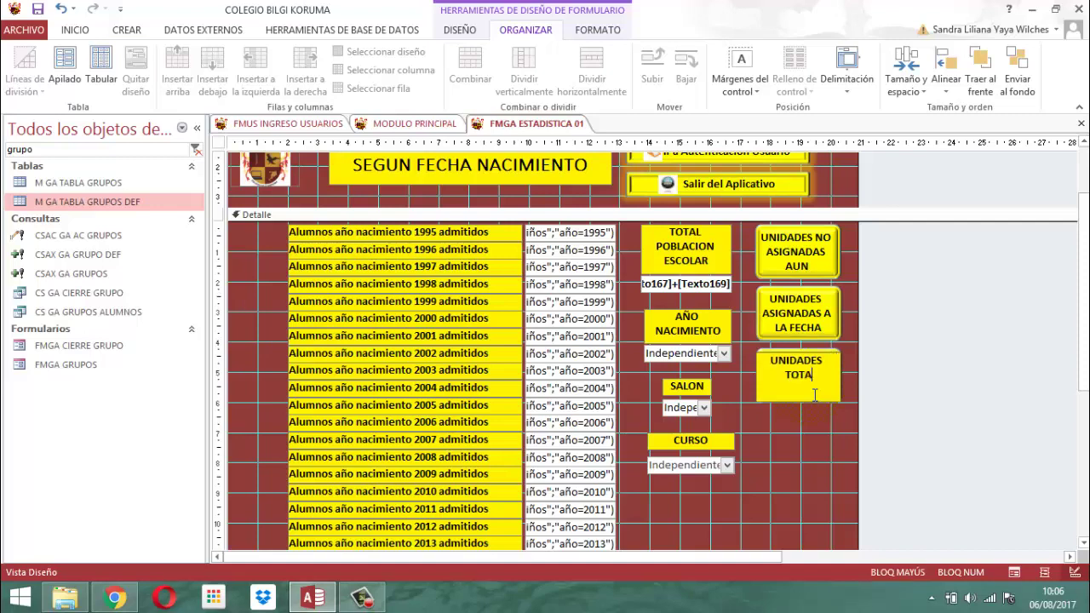
text(LES SIN)
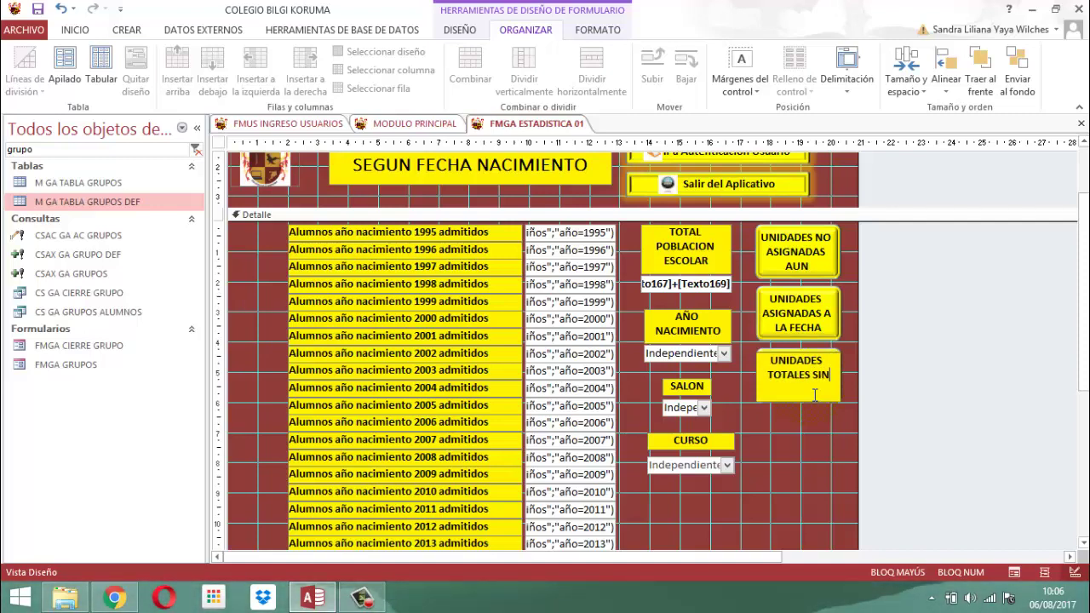
text( ASINGNAR)
key(BackSpace)
key(BackSpace)
key(BackSpace)
key(BackSpace)
key(BackSpace)
key(BackSpace)
text(IGNAR)
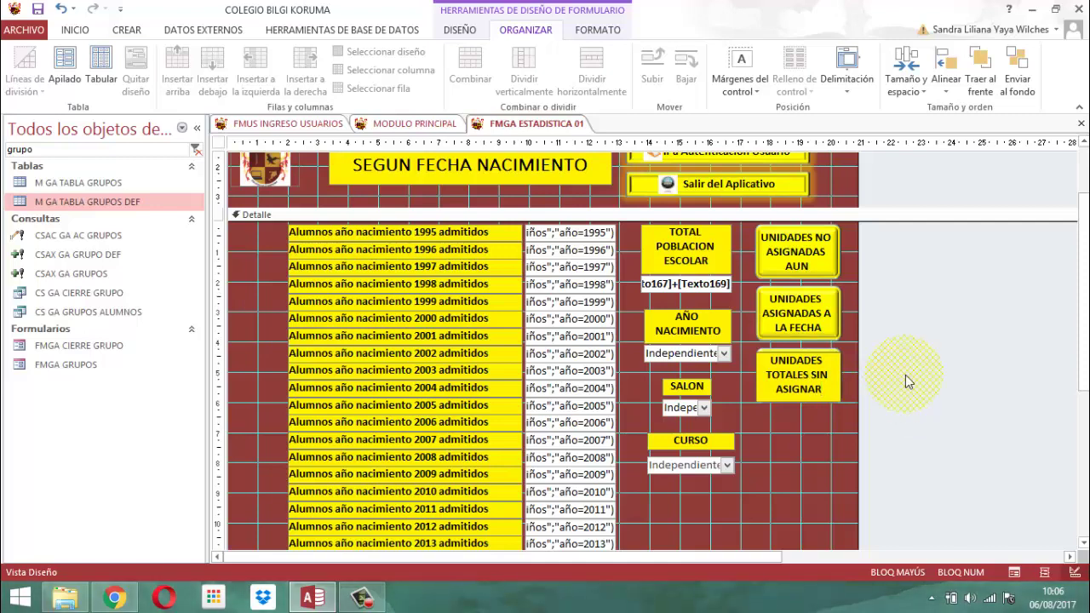
click(905, 375)
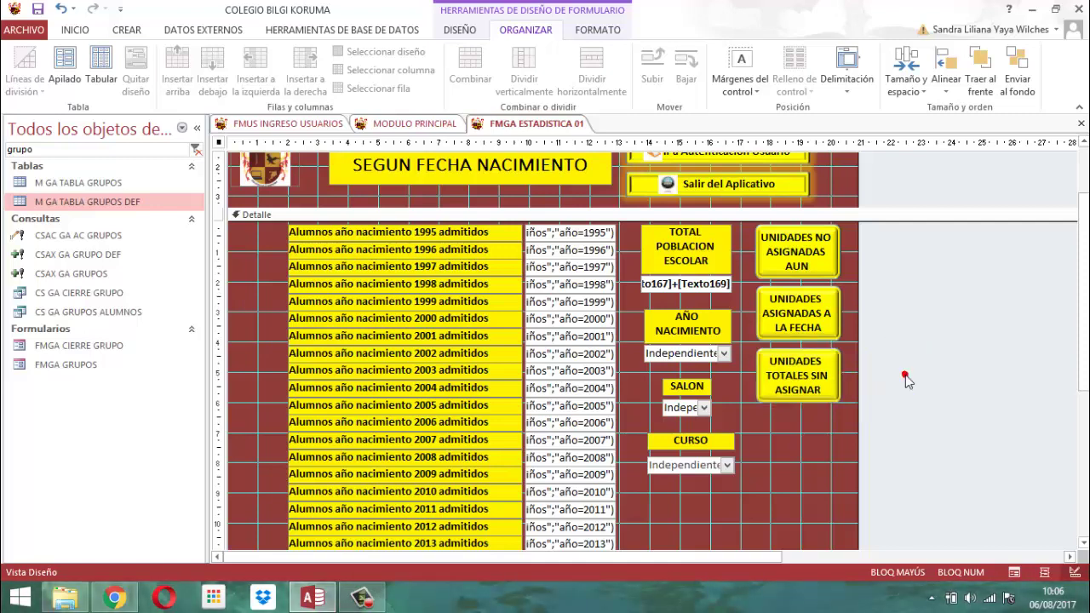
- Save the design changes to the FMGA ESTADISTICA 01 form
click(814, 382)
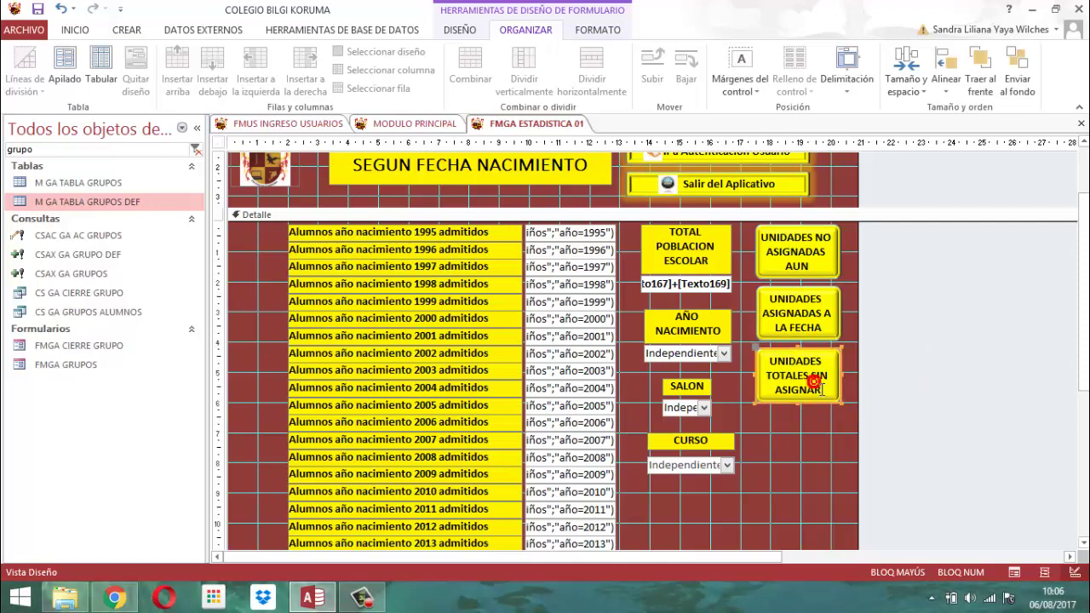
click(821, 389)
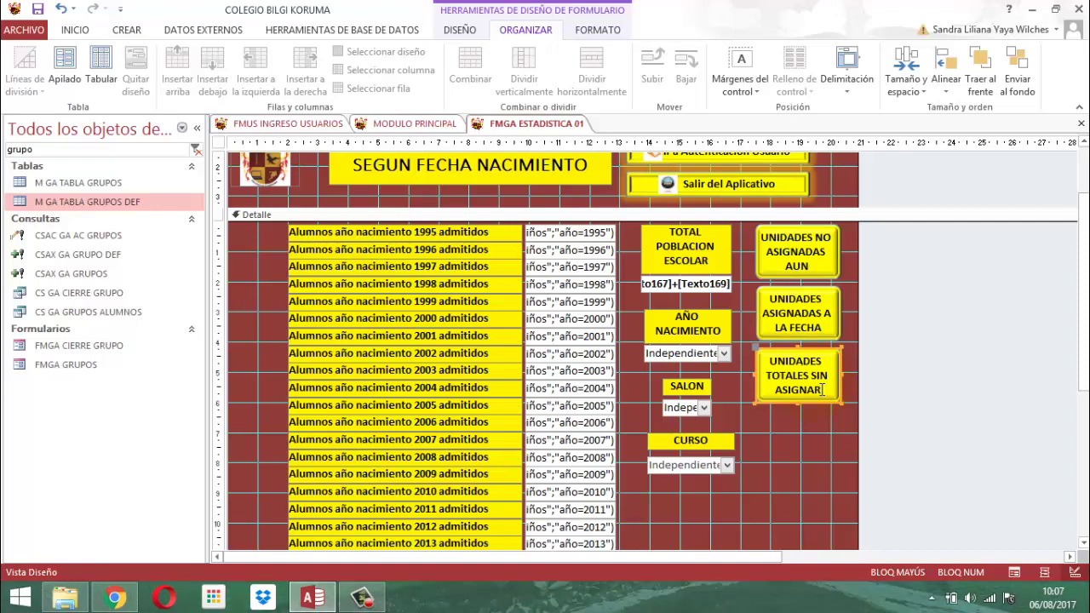
click(908, 359)
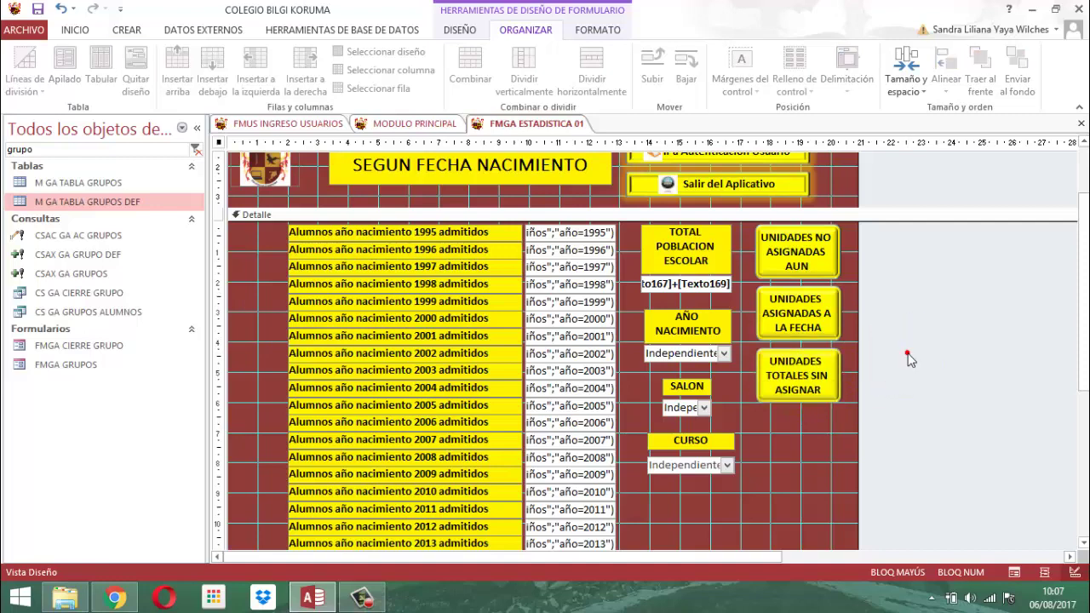
right_click(526, 120)
click(565, 131)
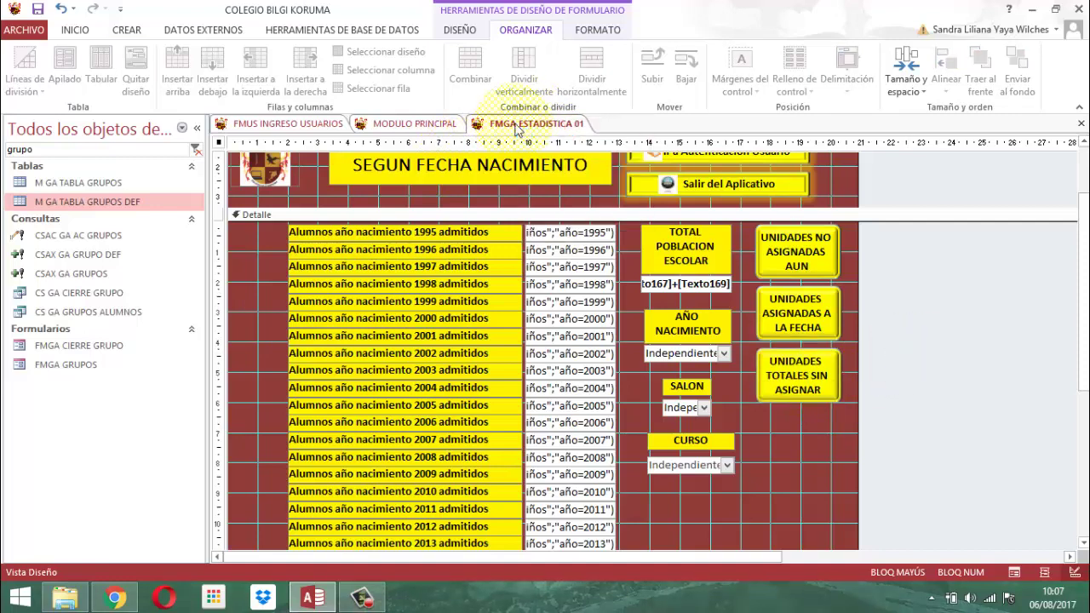
- Examine the records and the ASIGNADO field of the M GA TABLA GRUPOS DEF table, and close it
click(68, 150)
drag(68, 150, 7, 151)
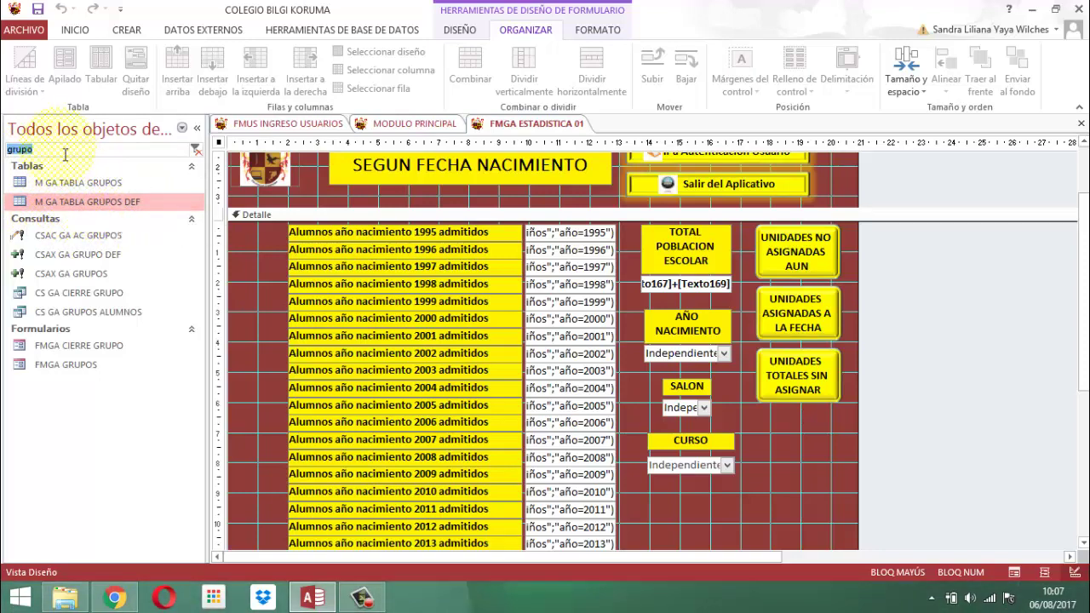
double_click(94, 204)
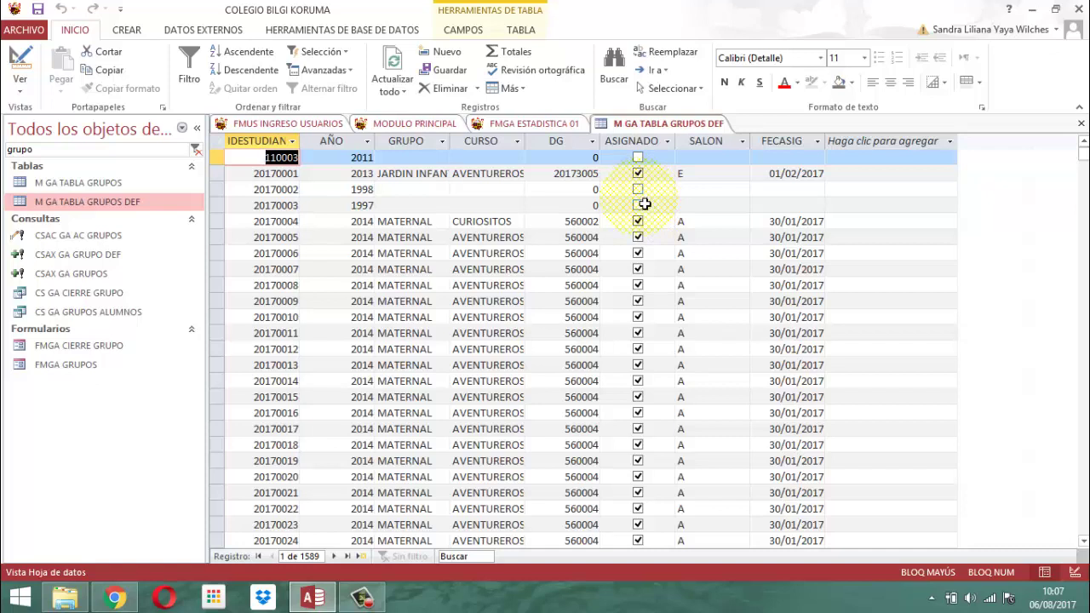
right_click(652, 131)
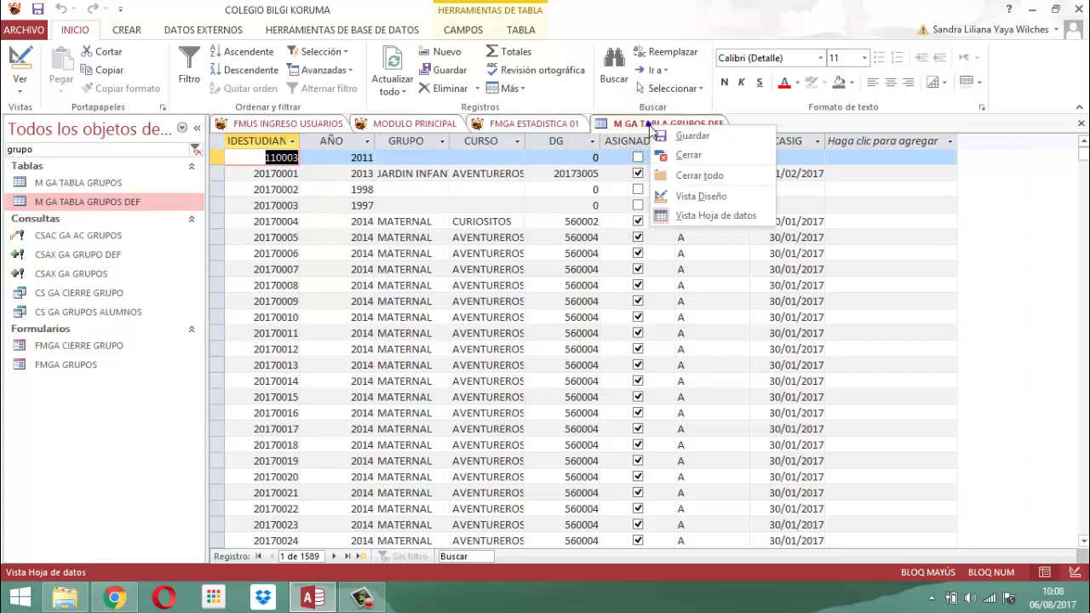
click(657, 154)
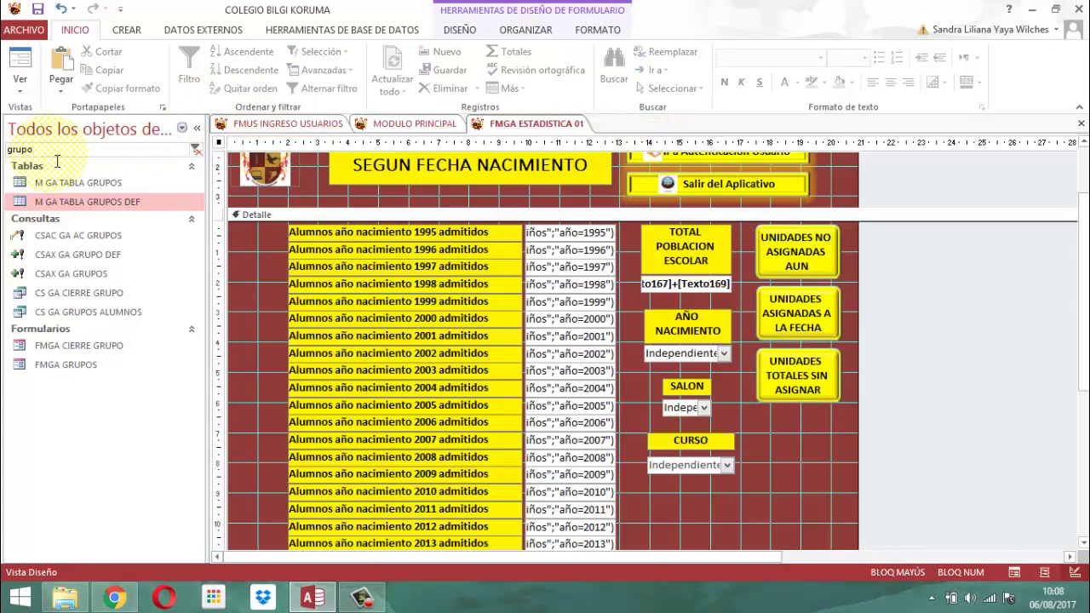
- Filter the database objects by "FMGA ESTA" and close the open FMGA ESTADISTICA 01 form
drag(49, 150, 4, 145)
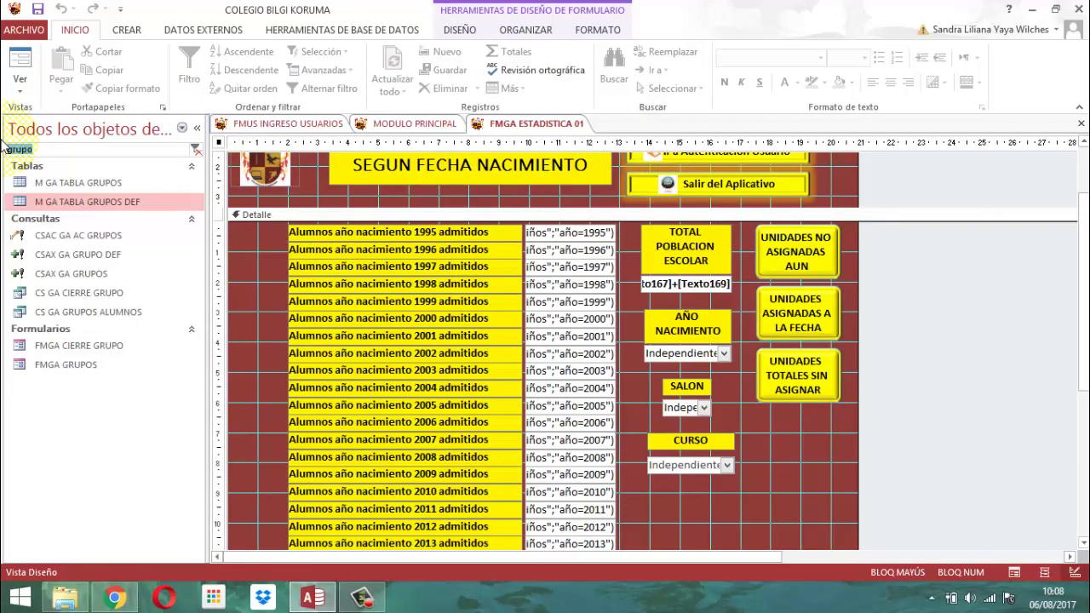
text(FMGA ESTA)
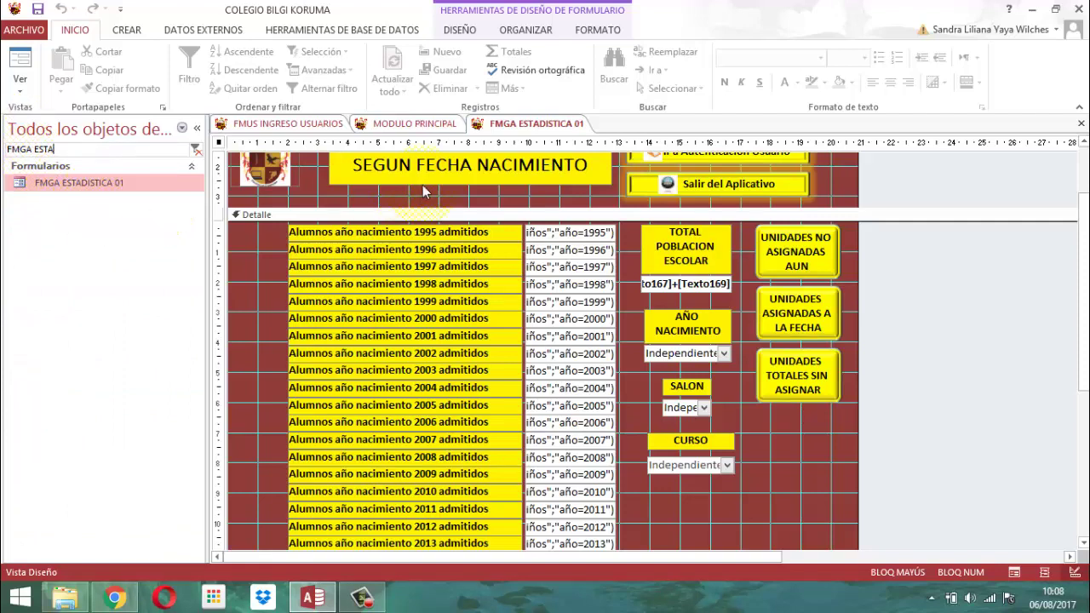
right_click(523, 130)
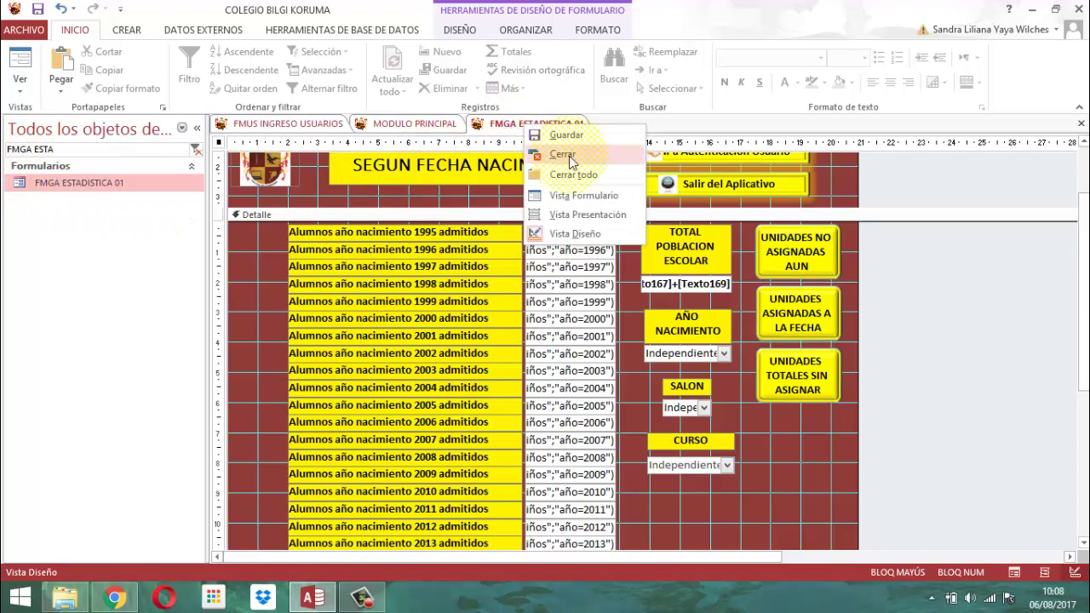
click(534, 153)
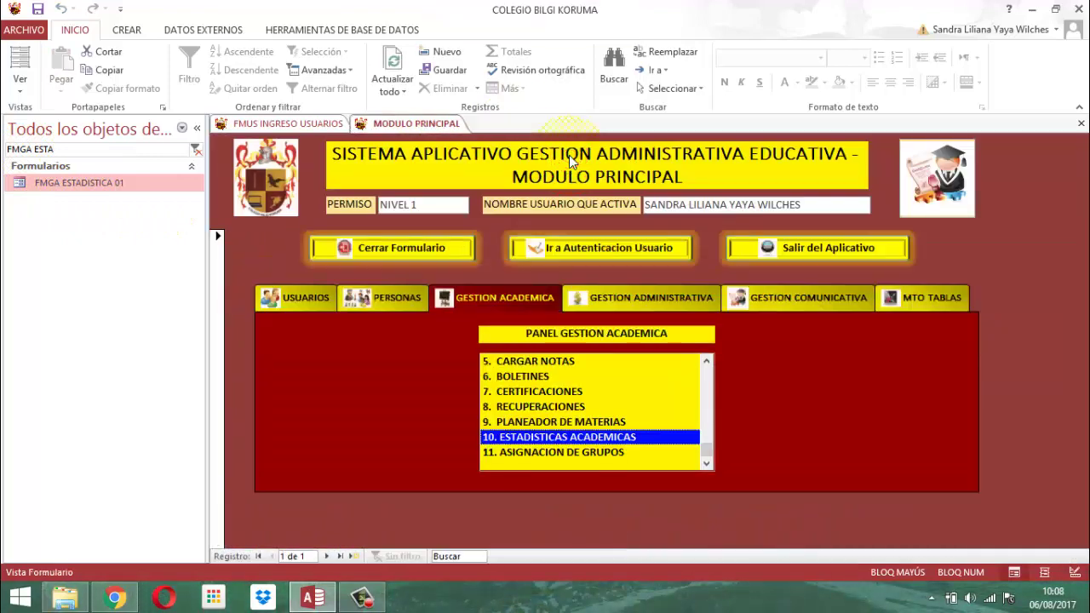
- Duplicate the FMGA ESTADISTICA 01 form as a new form named FMGA ESTADISTICA 02
right_click(63, 184)
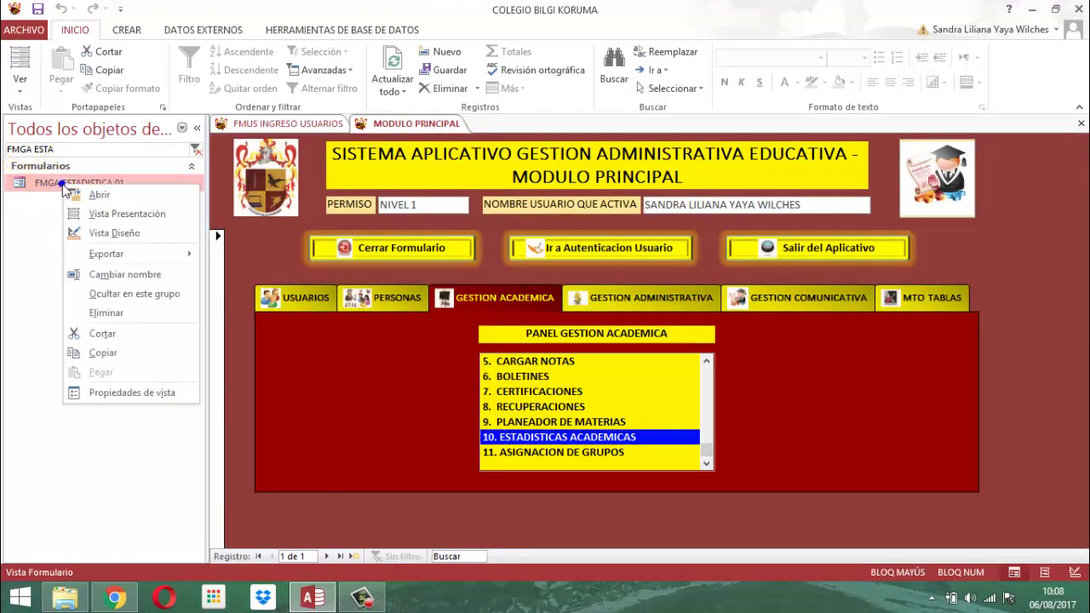
click(91, 353)
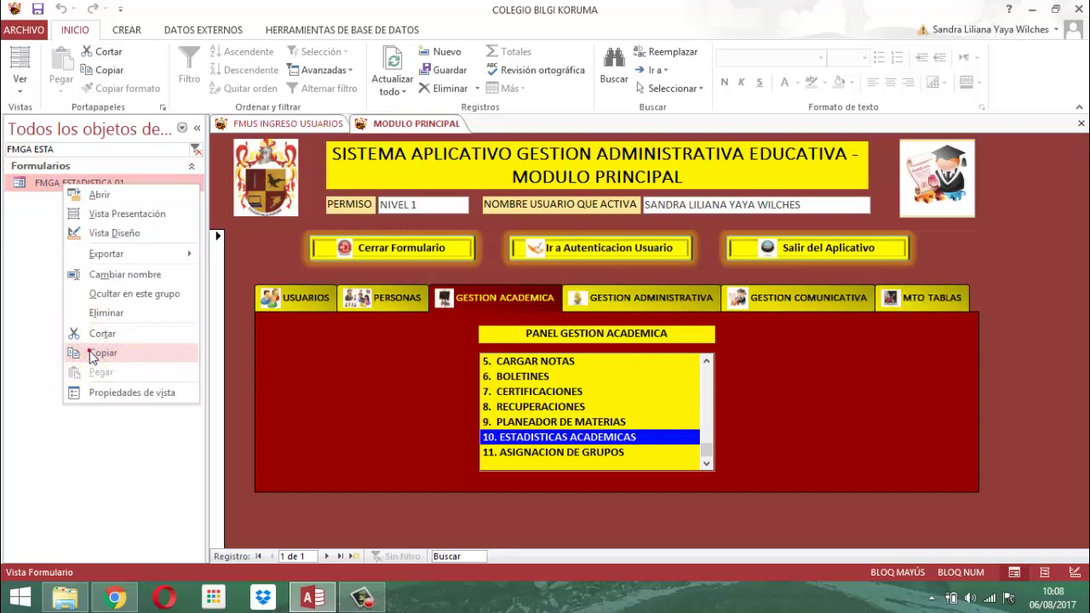
right_click(95, 184)
click(128, 372)
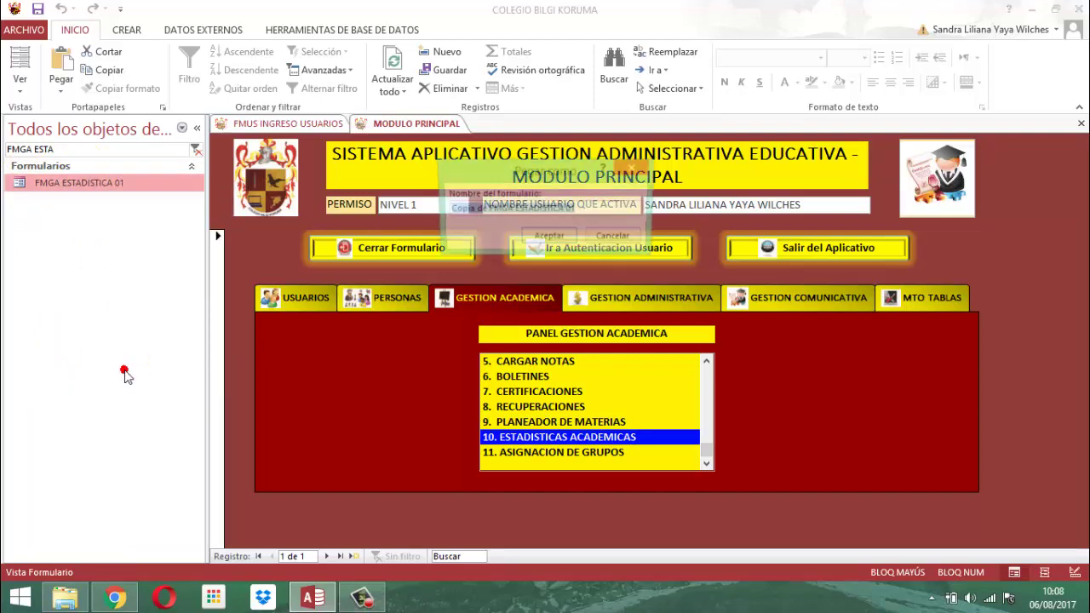
key(End)
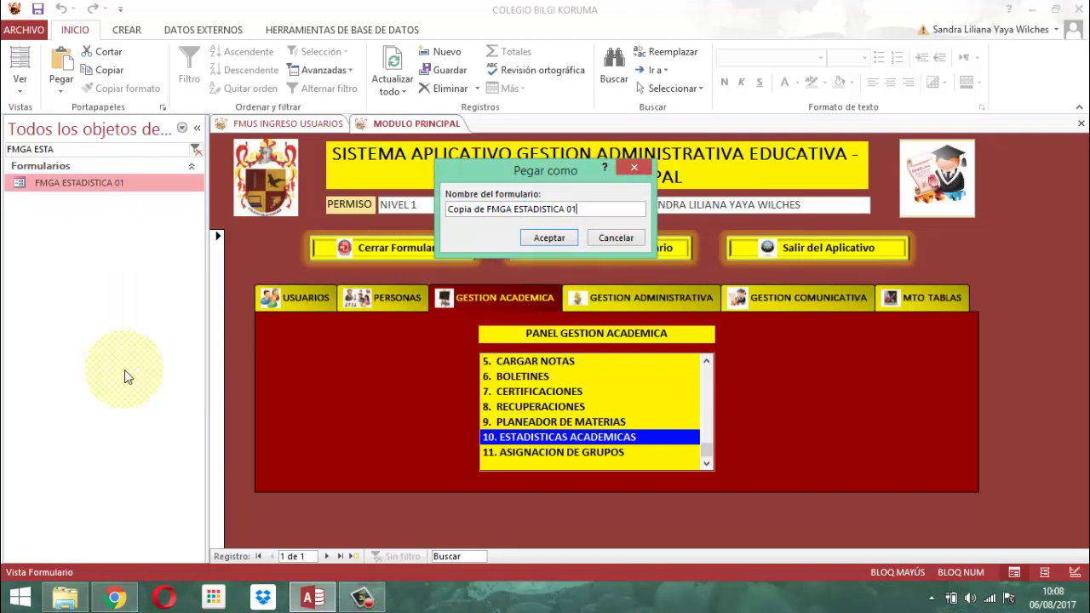
key(BackSpace)
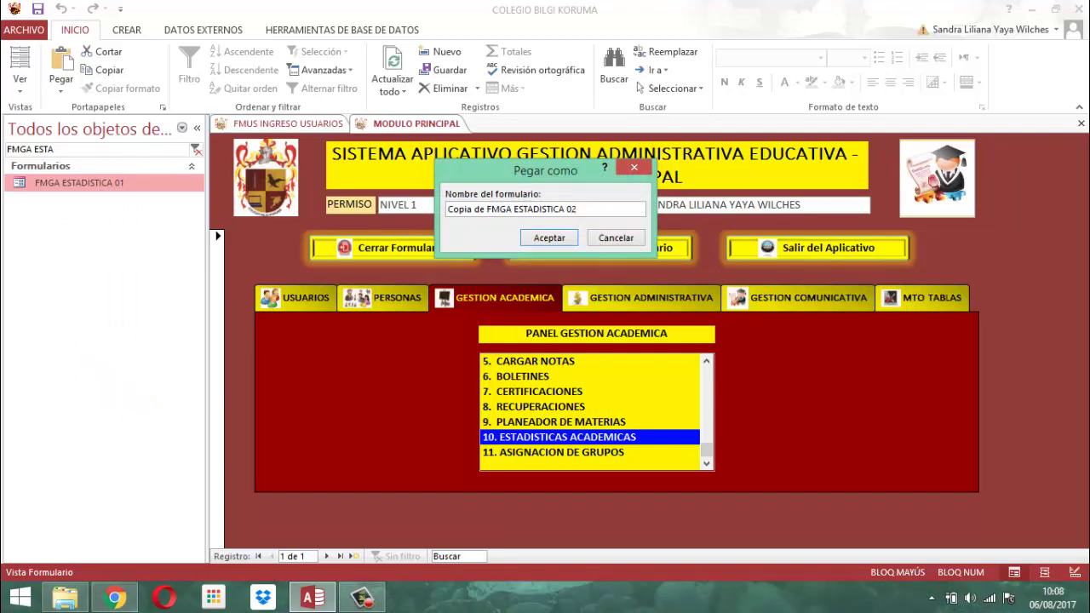
key(Home)
key(Delete)
key(Delete)
key(Delete)
key(Delete)
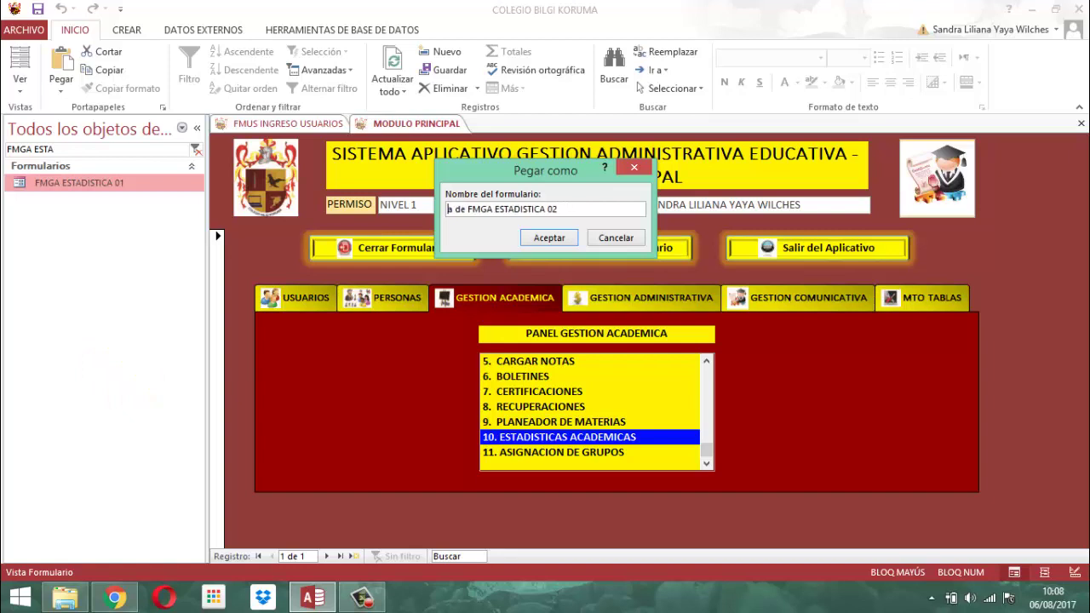
key(Delete)
key(Delete)
key(Delete)
key(Delete)
key(Delete)
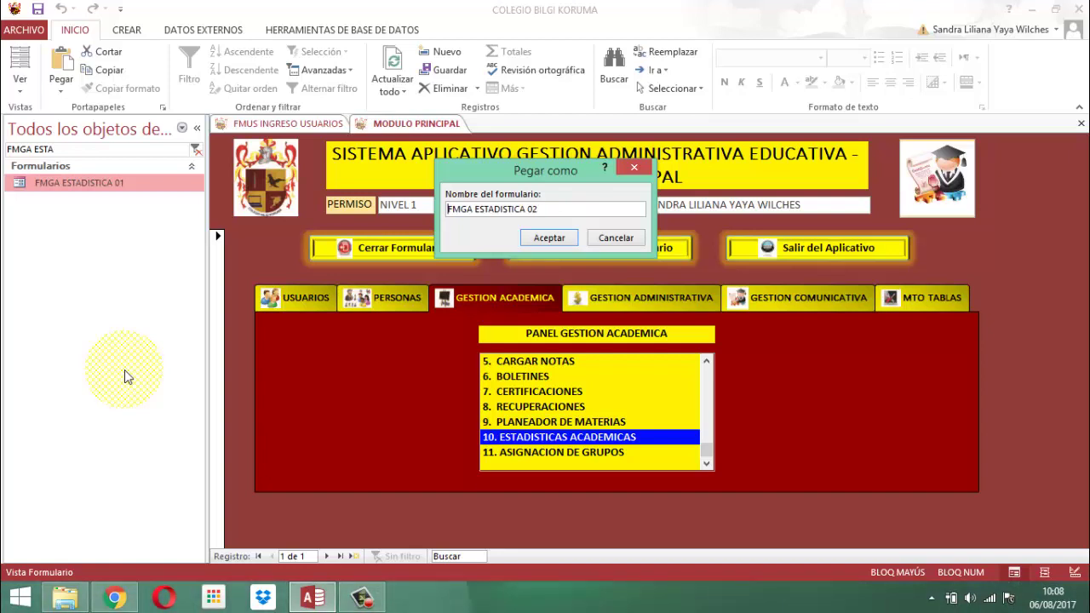
click(549, 239)
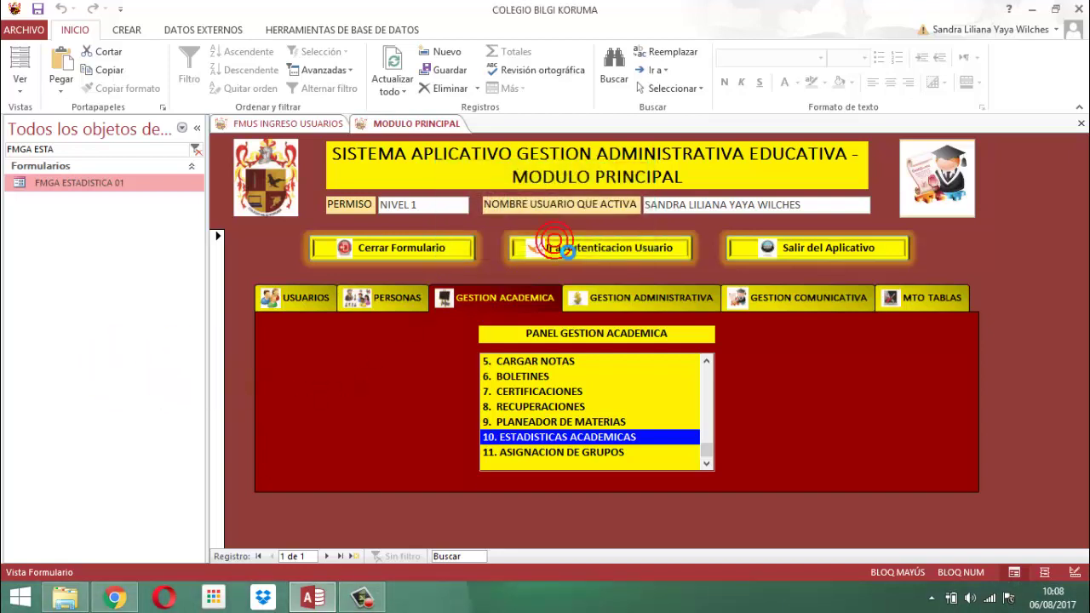
- Open FMGA ESTADISTICA 01 in design view and create a click event code procedure for the UNIDADES TOTALES SIN ASIGNAR button
right_click(70, 189)
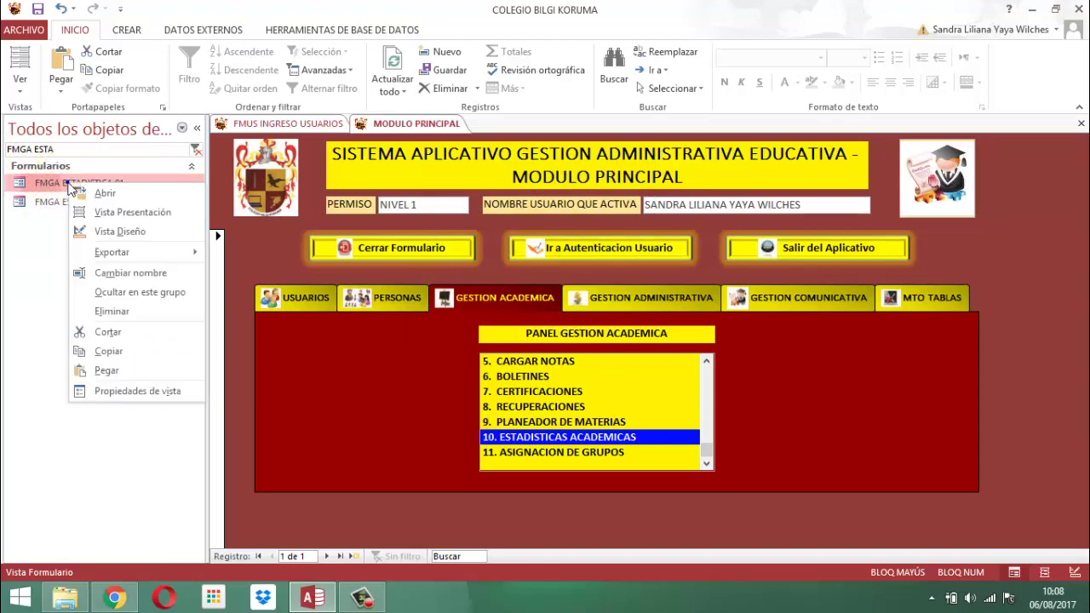
click(113, 233)
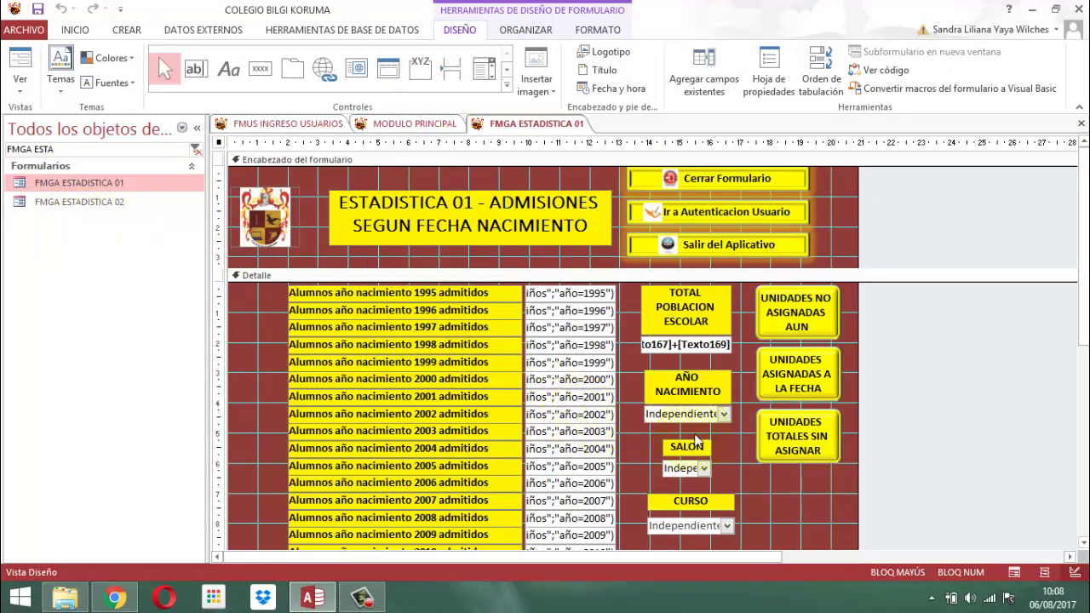
click(801, 457)
click(764, 78)
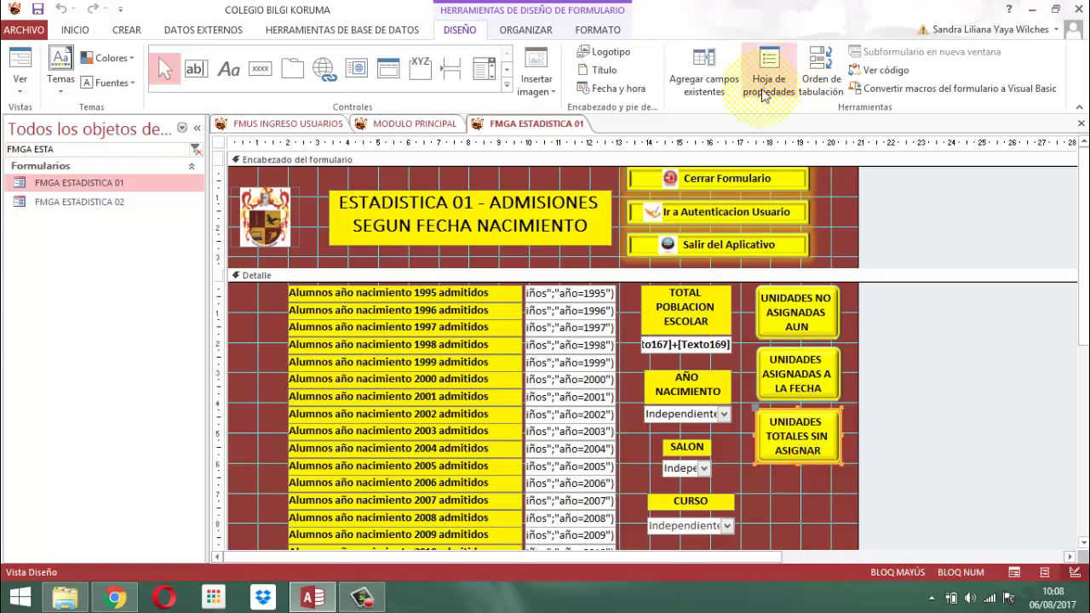
click(766, 76)
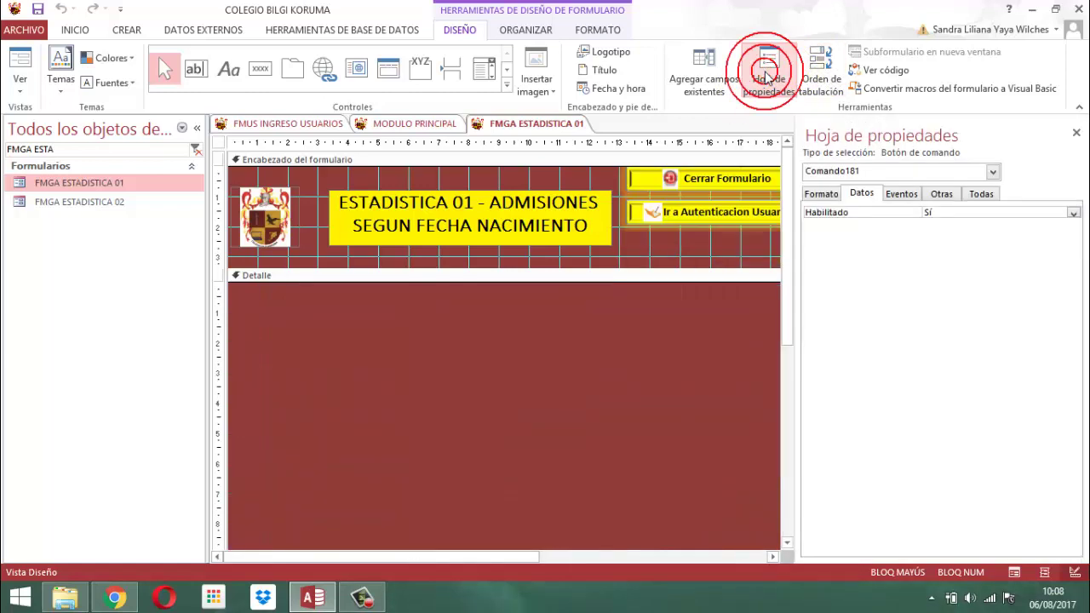
click(900, 195)
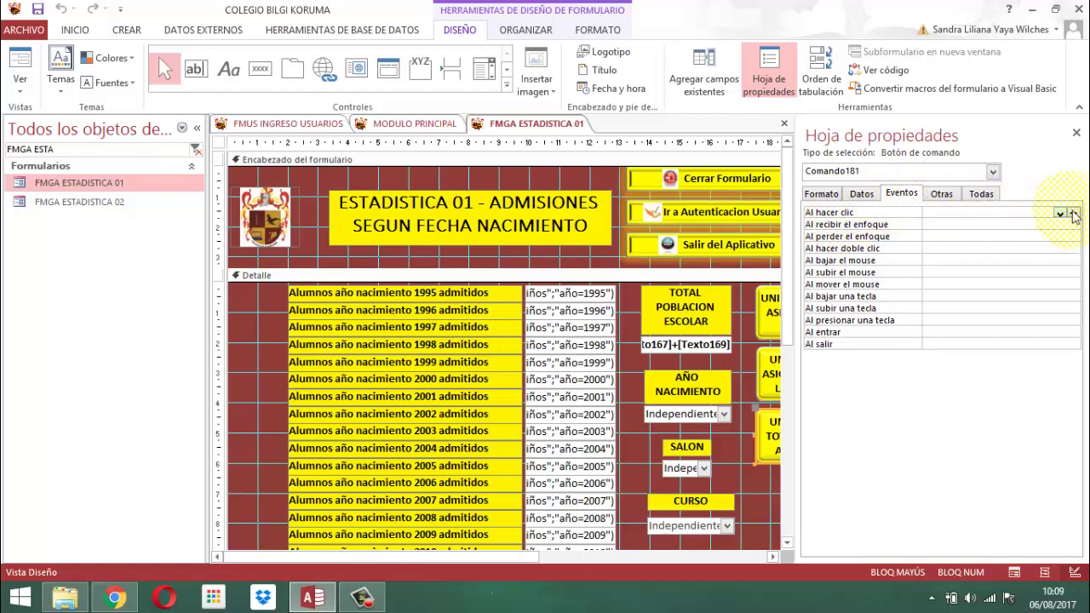
click(1073, 213)
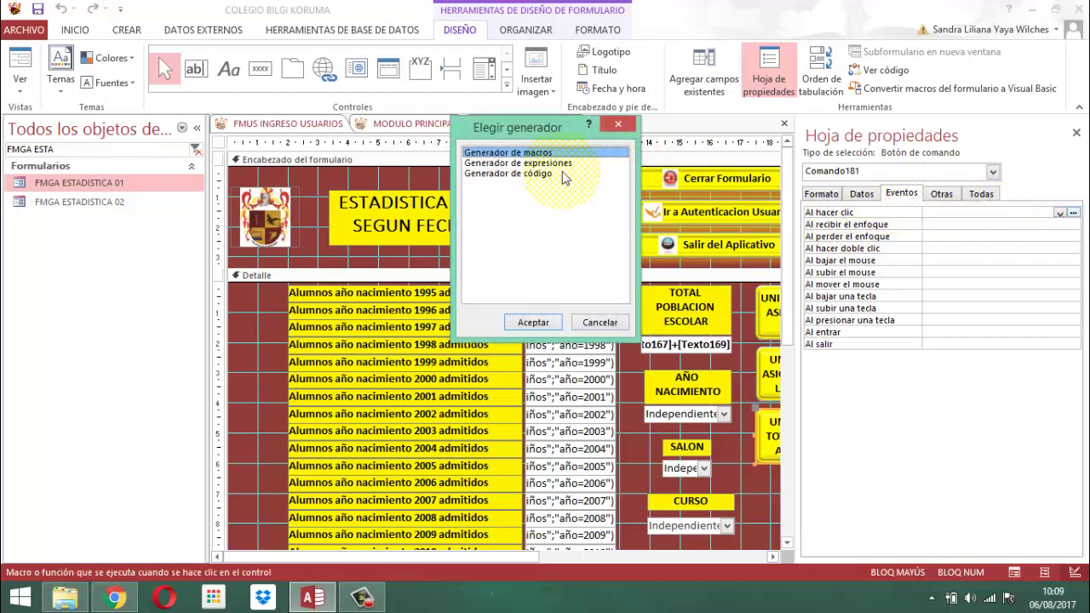
click(528, 174)
click(533, 322)
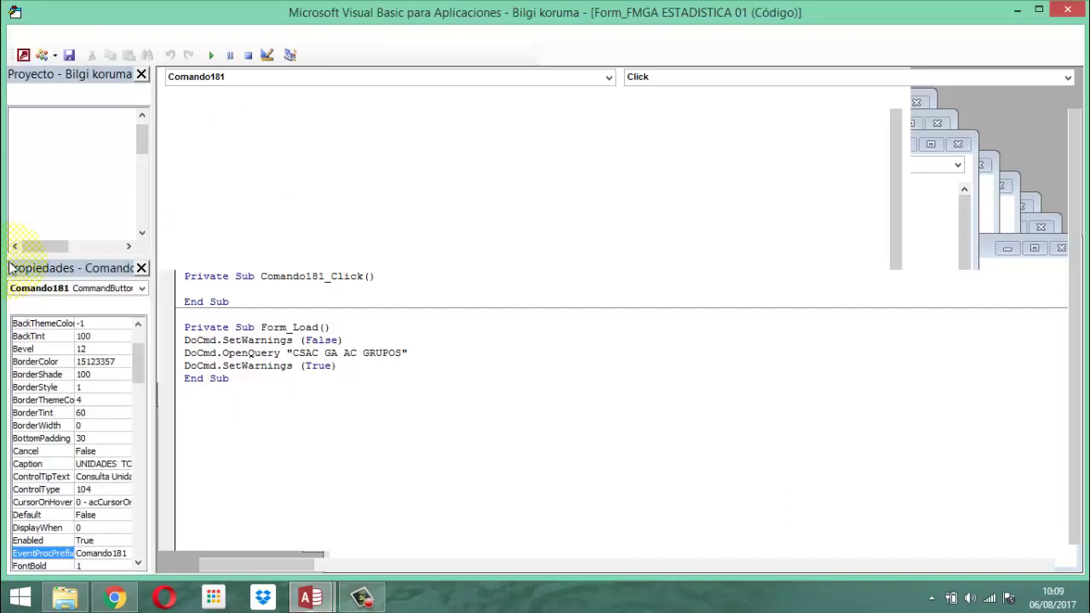
- Add DoCmd.OpenForm "FMGA ESTADISTICA 02" to the Comando181_Click procedure and close the code editor
drag(10, 143, 152, 147)
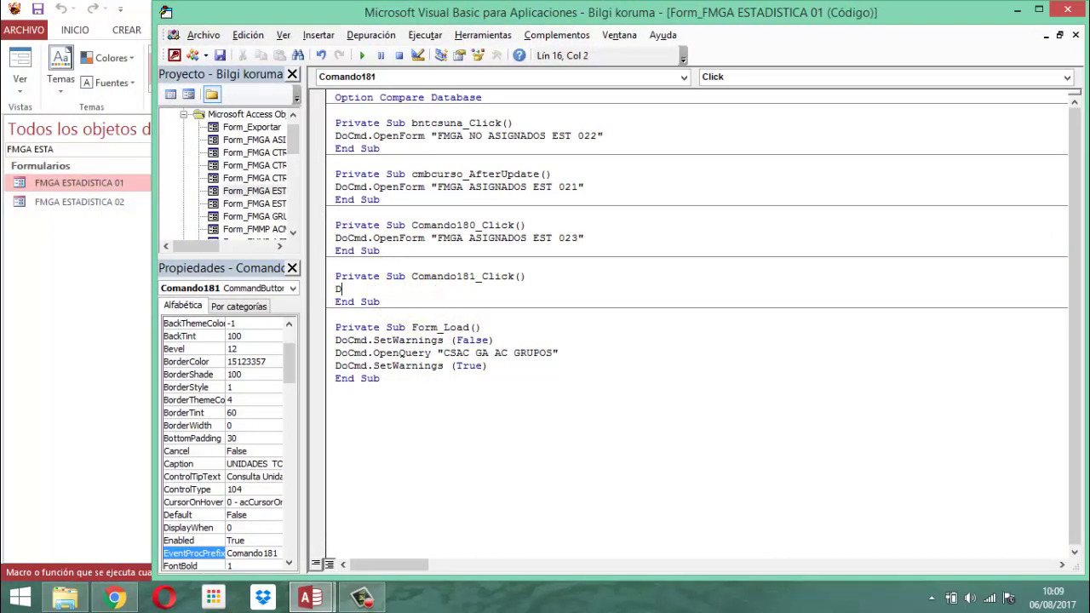
text(.openf)
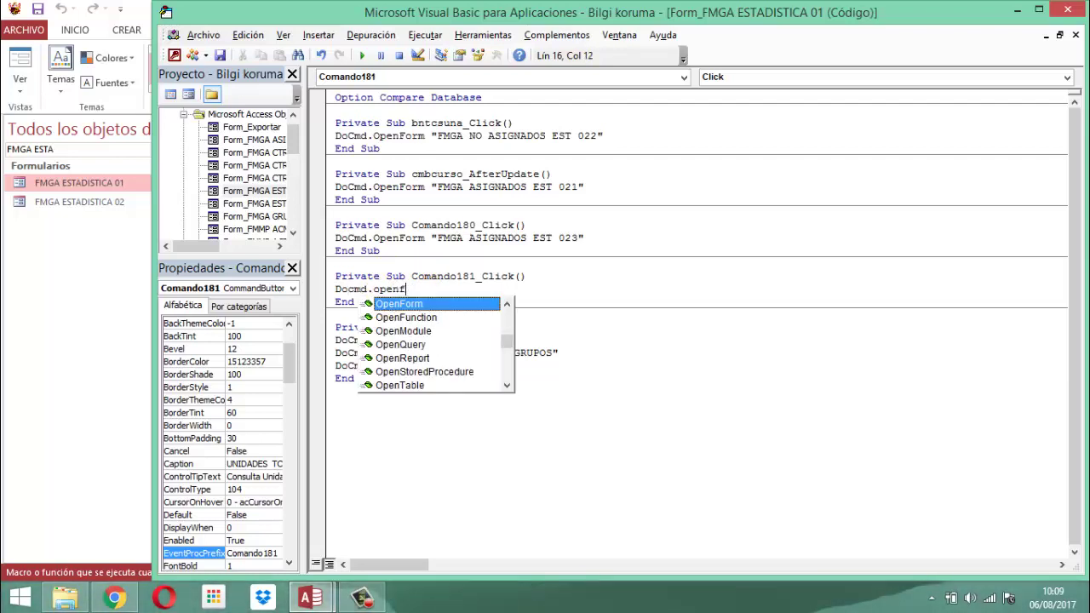
text(f "FMGA ESTADISTICA)
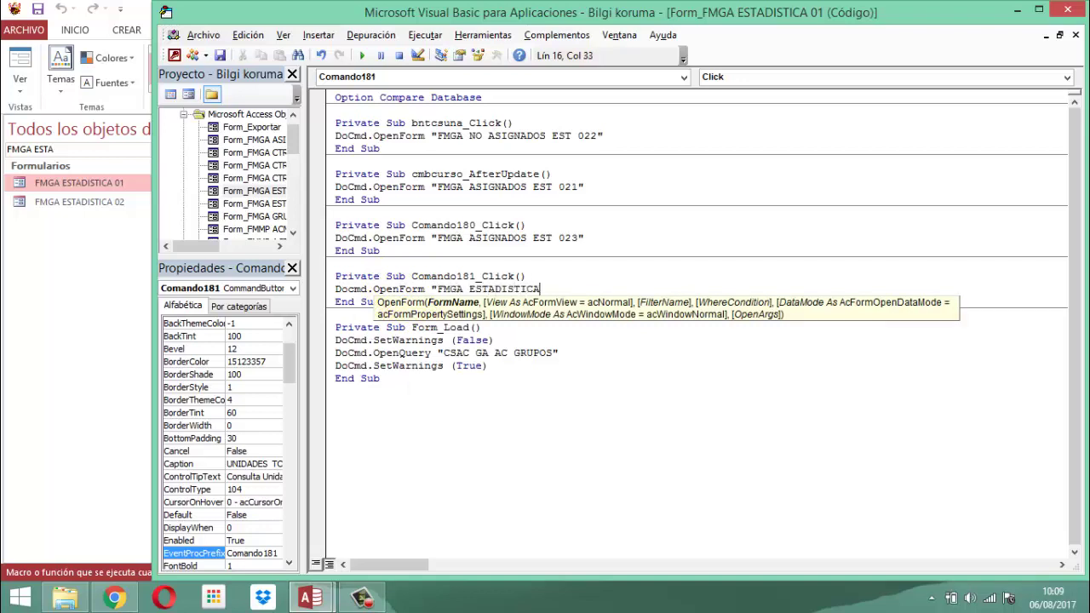
text(02")
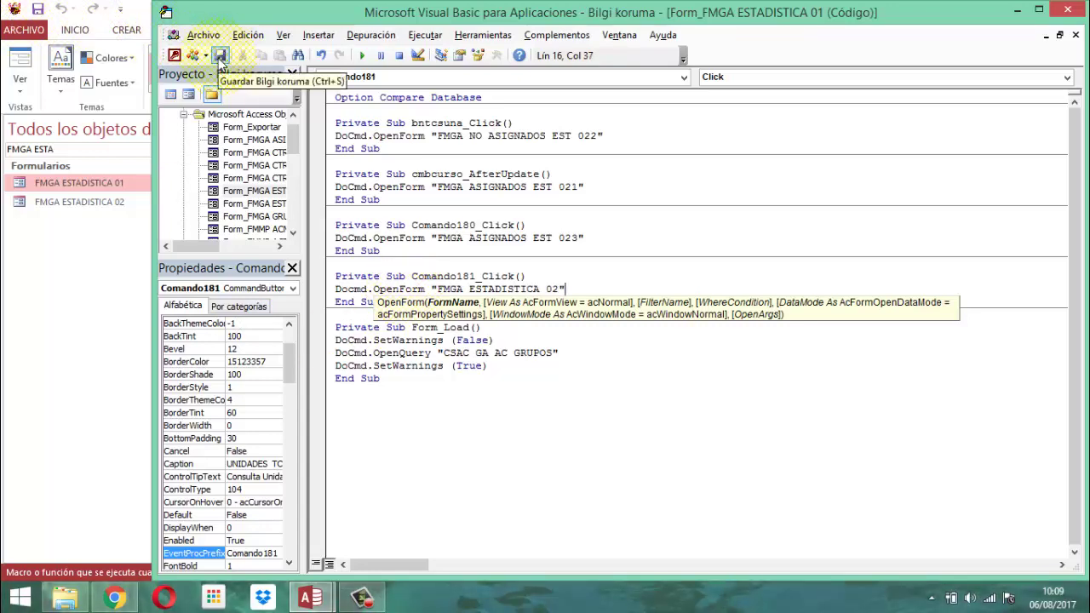
click(1065, 10)
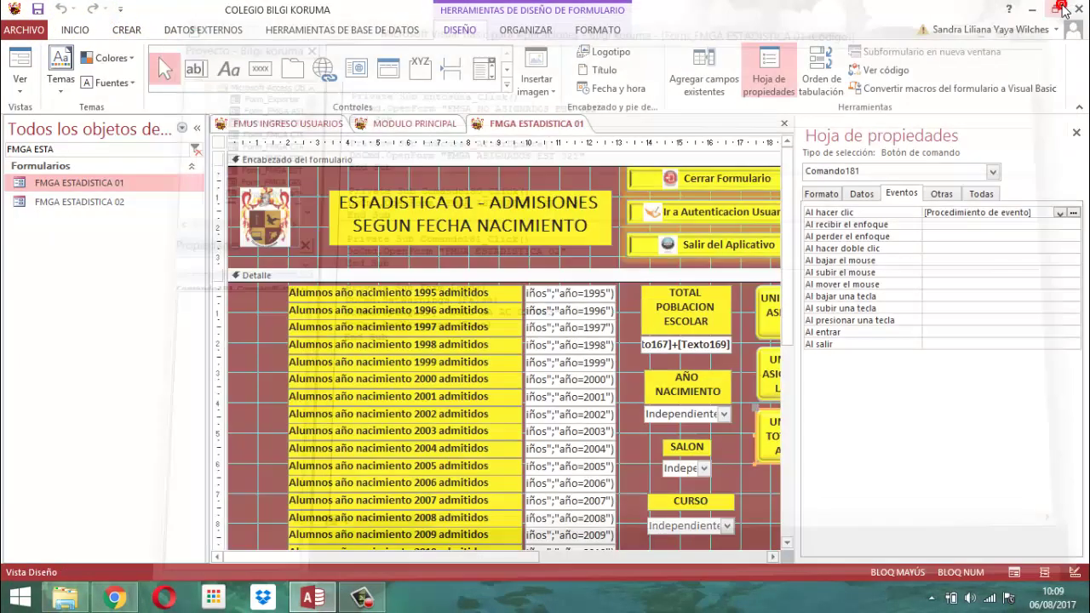
- Close the property sheet, then save and close the FMGA ESTADISTICA 01 form
click(1076, 134)
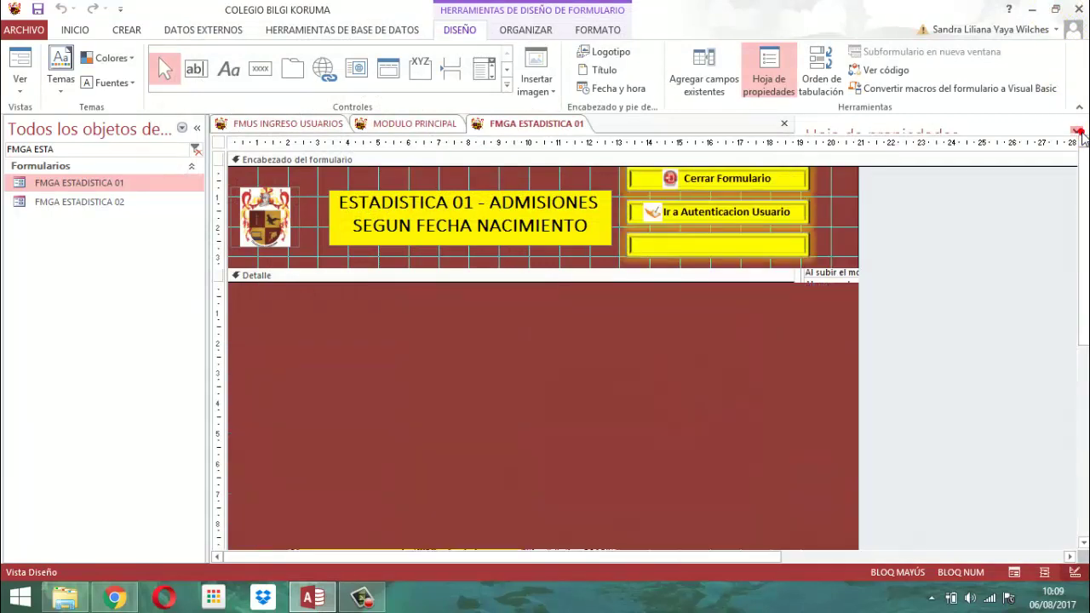
right_click(521, 125)
click(538, 127)
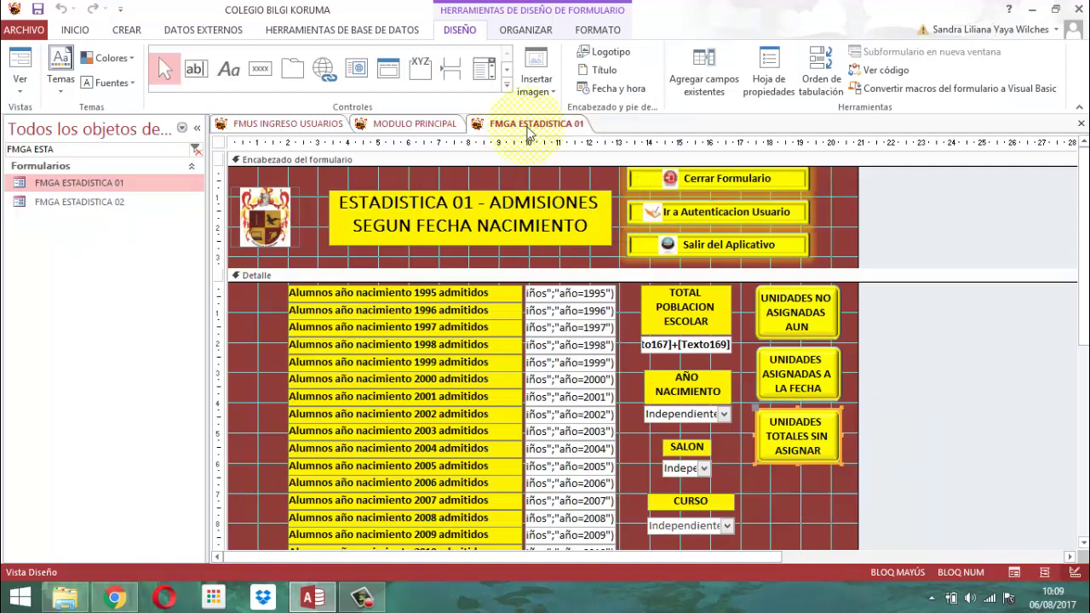
right_click(537, 126)
click(554, 157)
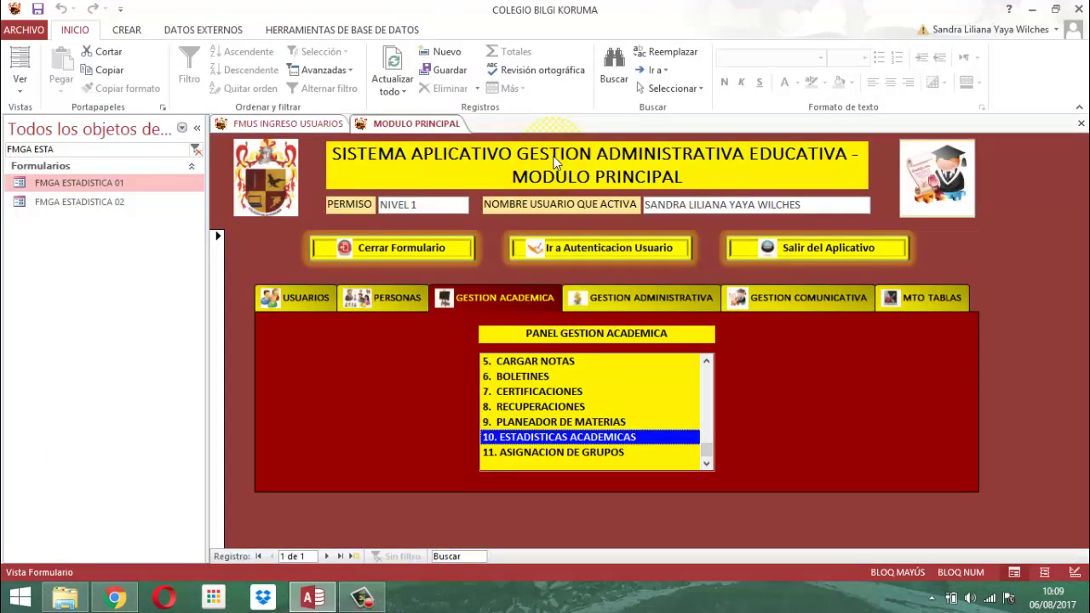
- Open FMGA ESTADISTICA 02 in design view and give its three header buttons a yellow fill and black text
right_click(93, 204)
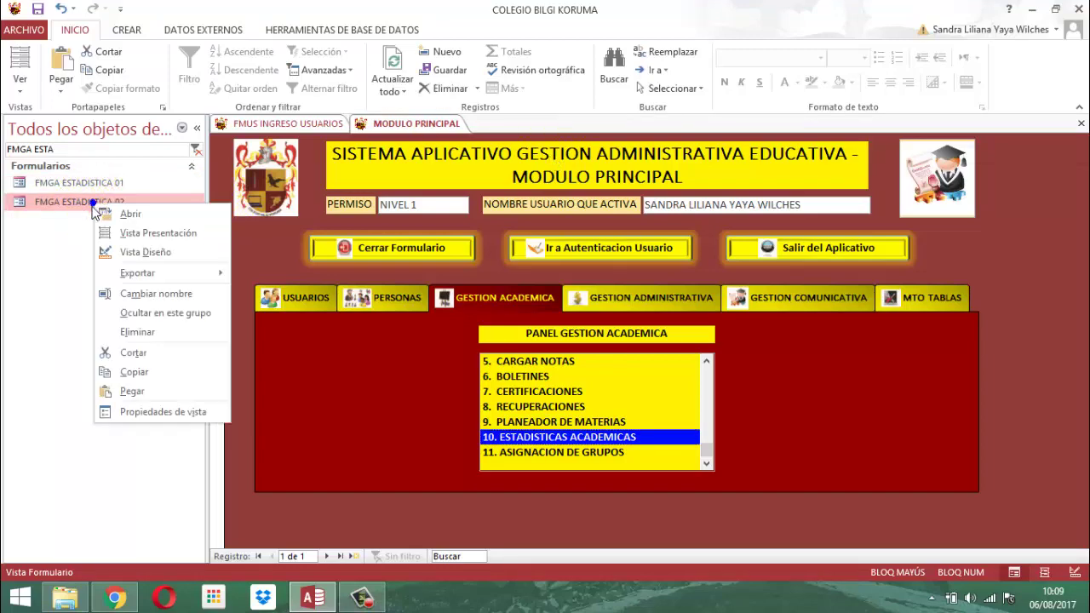
click(133, 255)
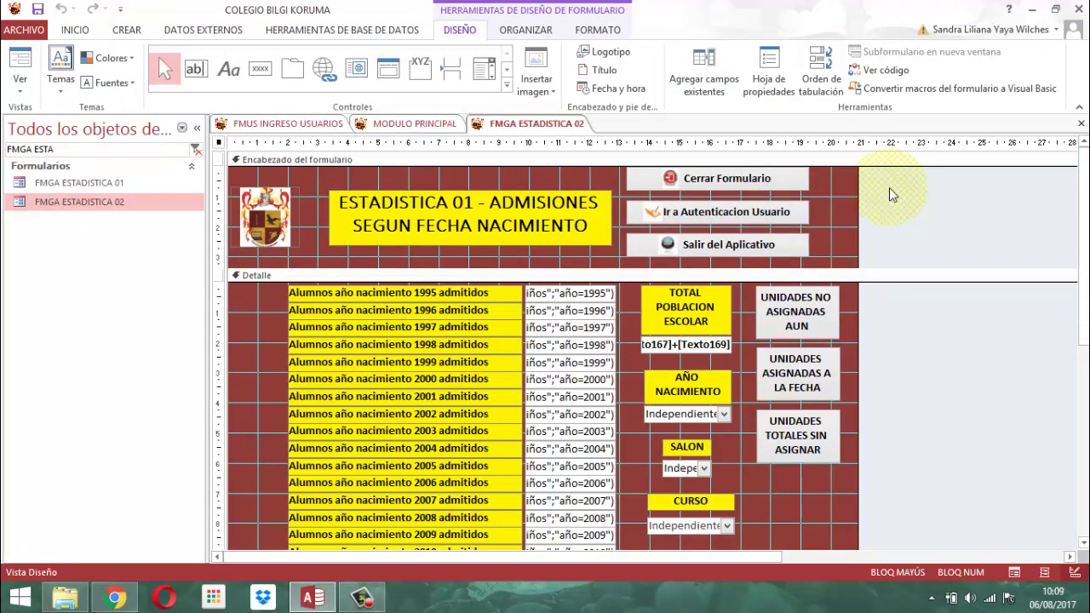
drag(888, 145, 676, 145)
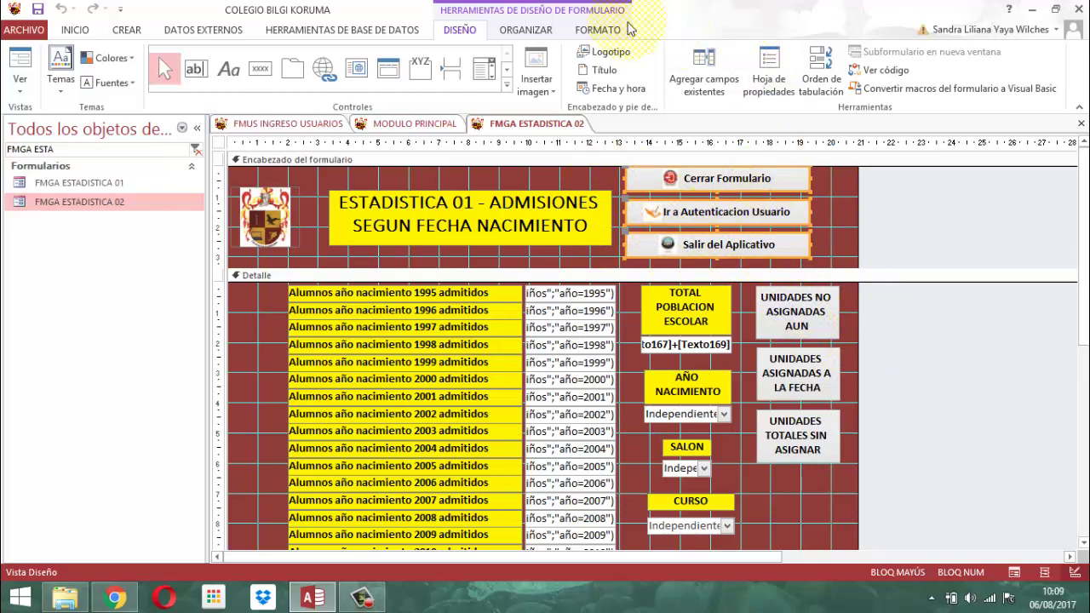
click(600, 32)
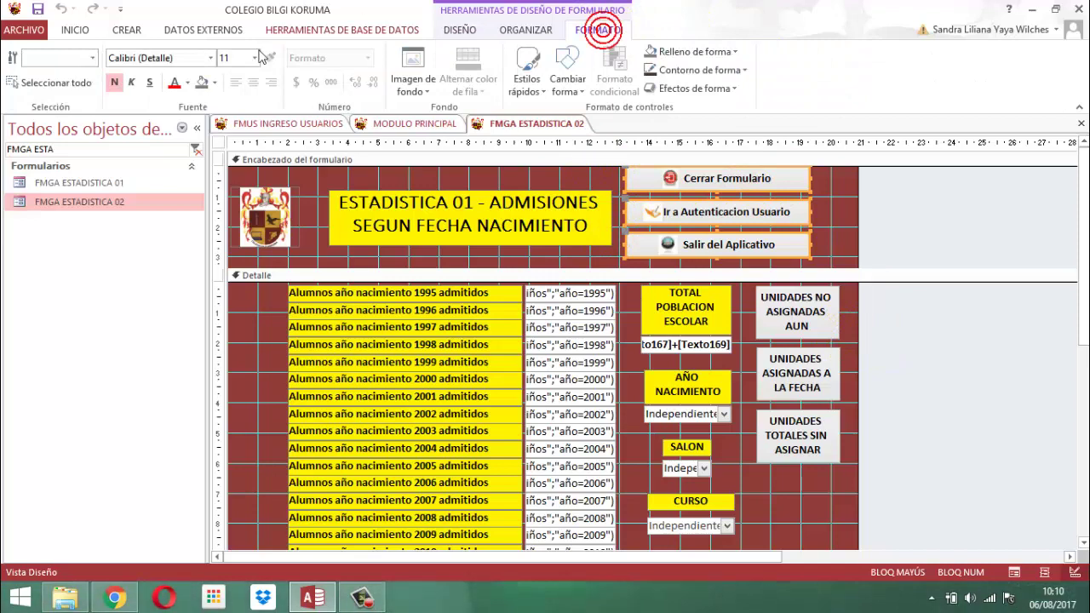
click(211, 83)
click(242, 308)
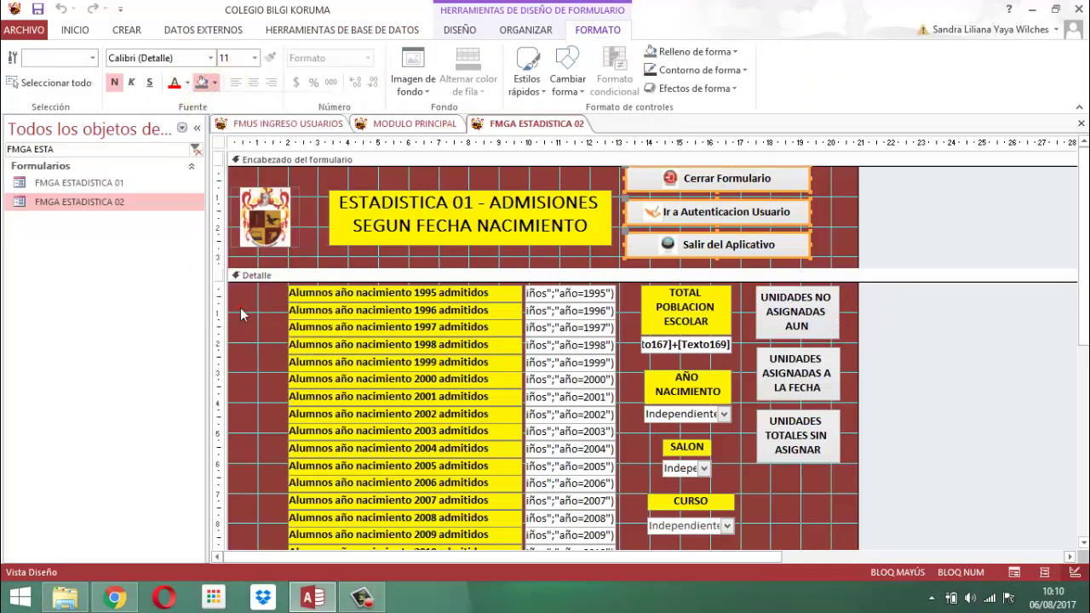
click(186, 83)
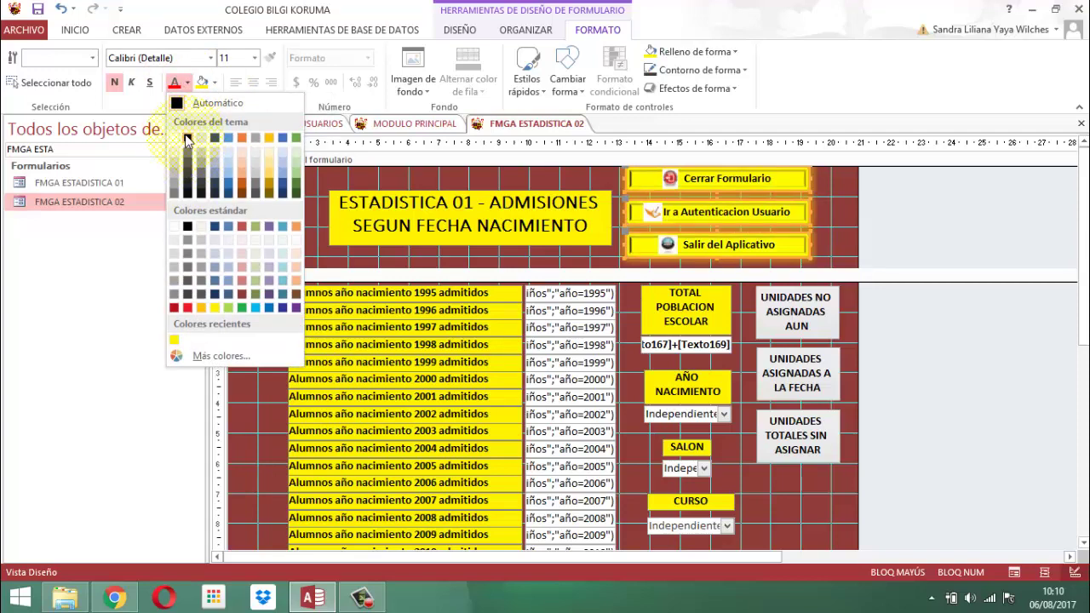
click(188, 138)
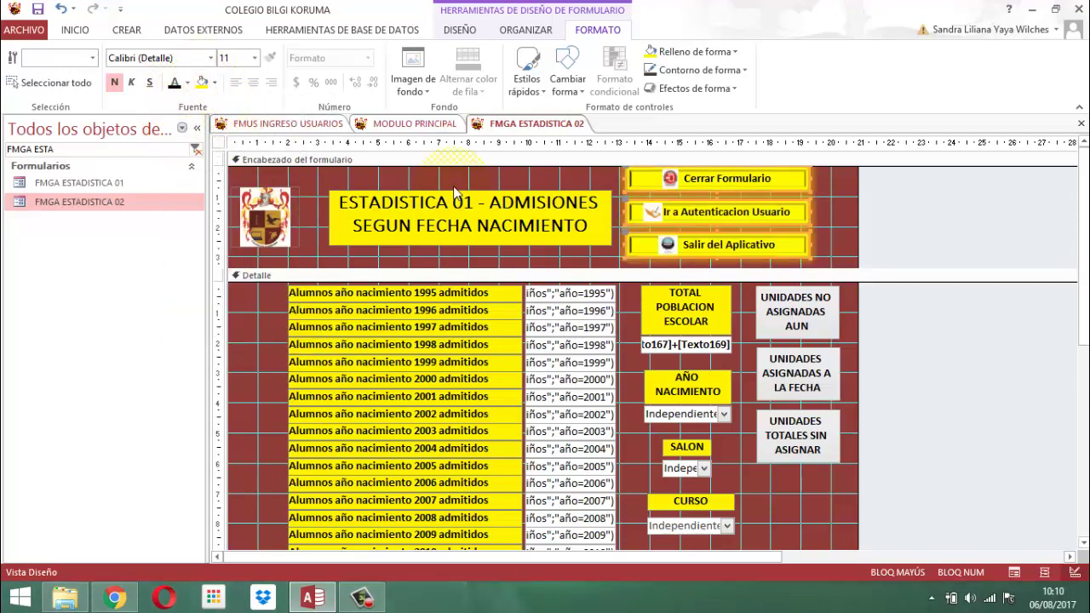
- Set the mouse-over color of the three header buttons to Énfasis 2
click(457, 32)
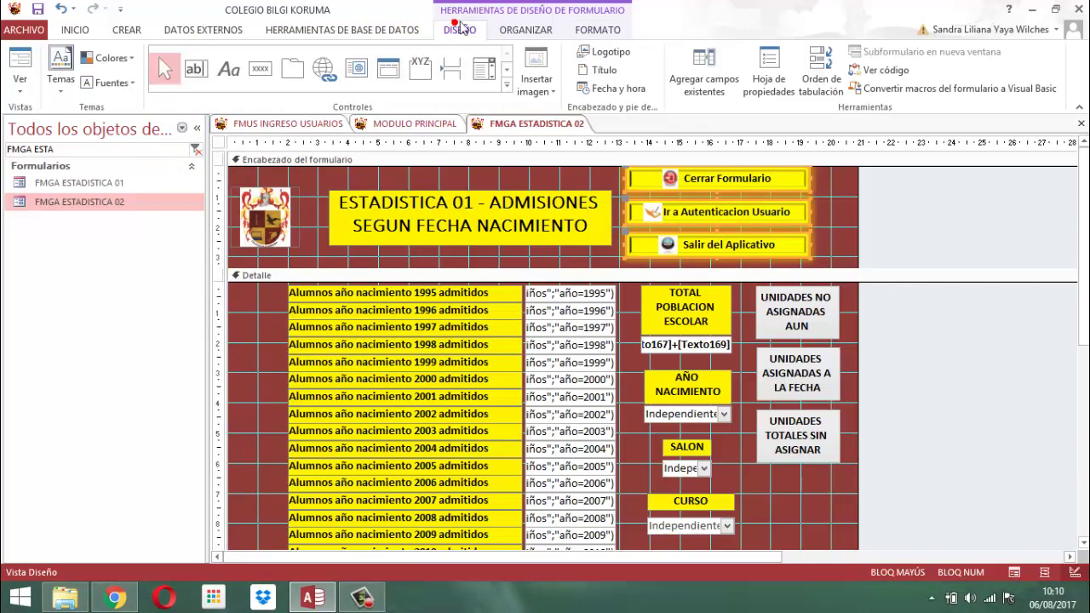
click(768, 73)
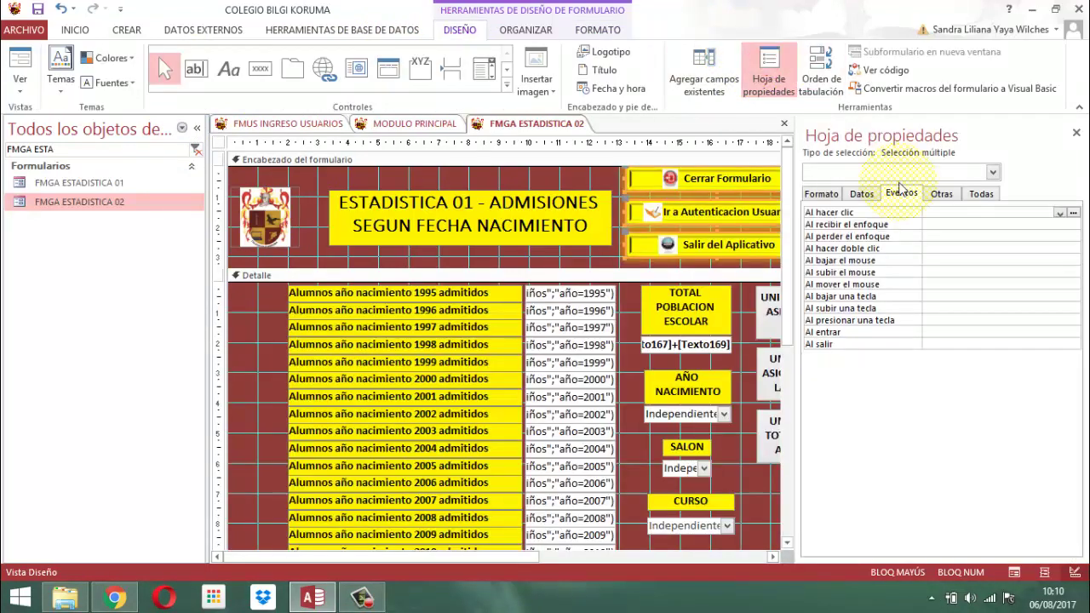
click(820, 193)
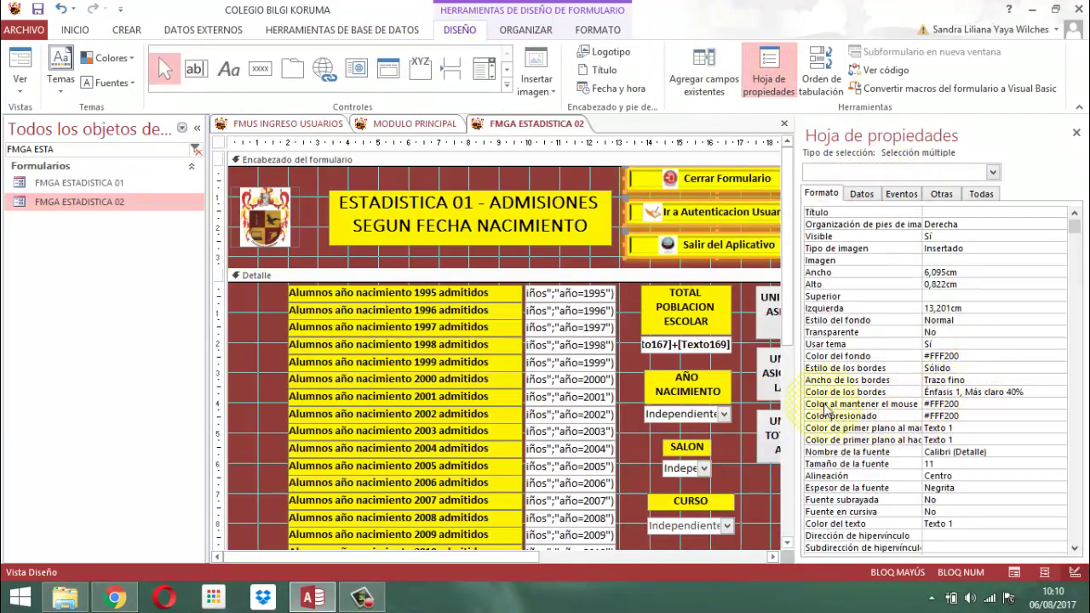
click(975, 403)
click(1056, 405)
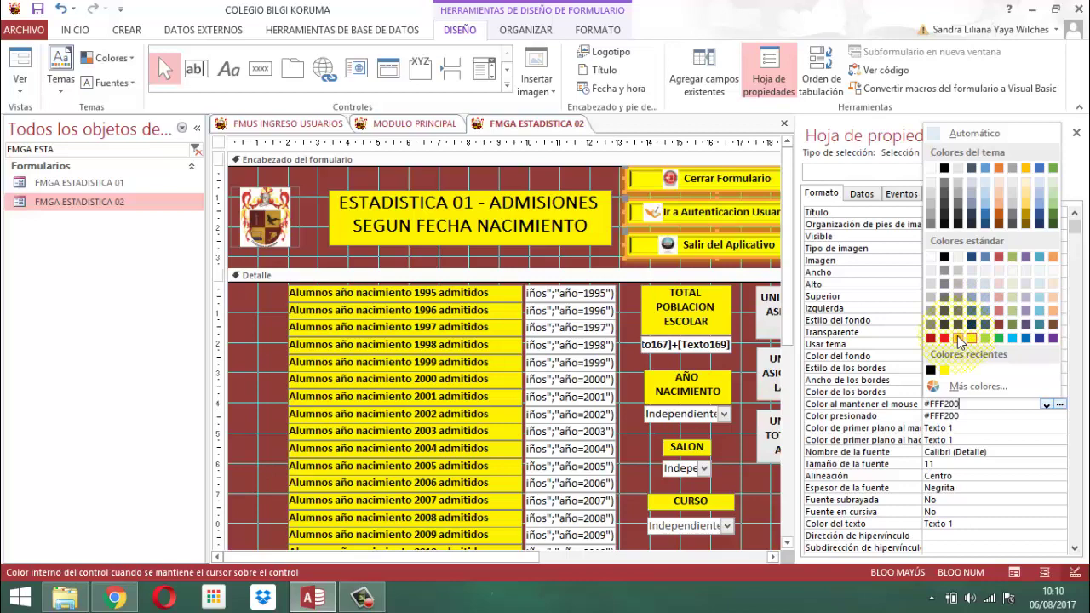
click(1000, 168)
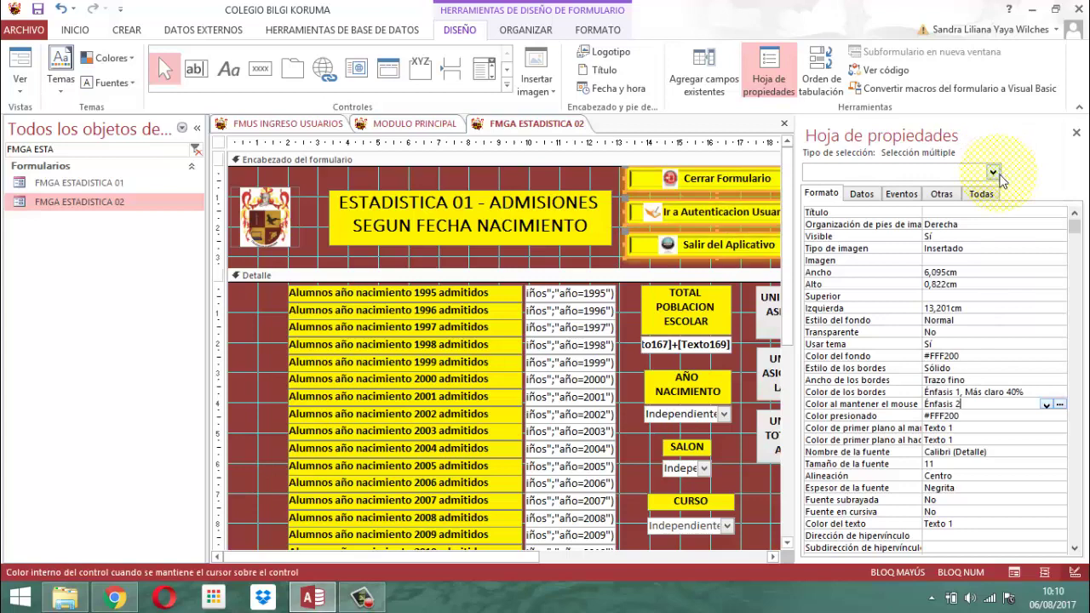
- Close the property sheet and delete the total, year, room and course controls and the three UNIDADES buttons from the Detalle section
click(1076, 135)
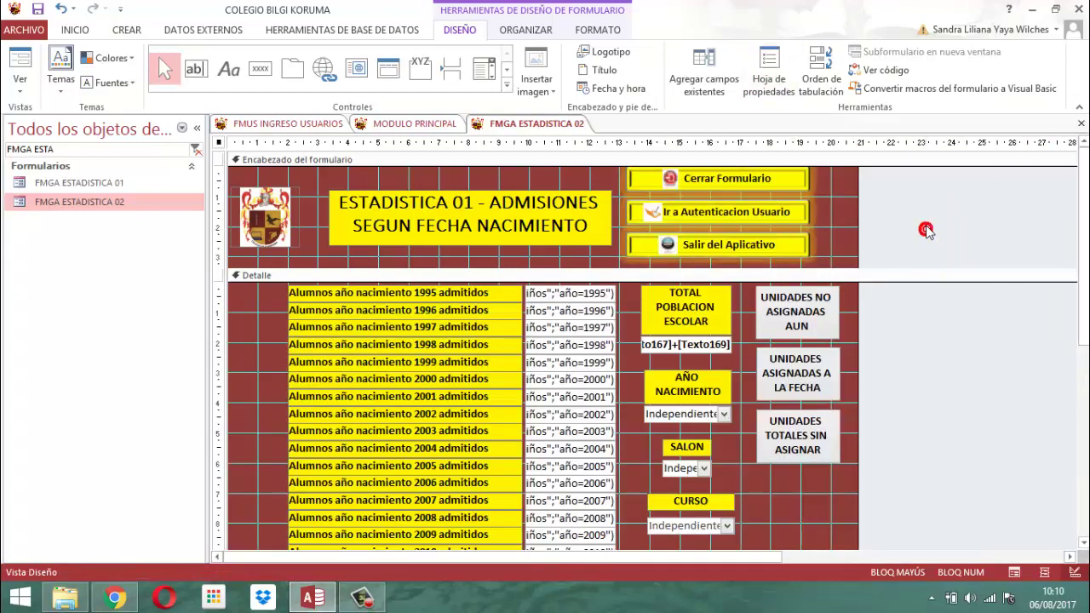
scroll(963, 282, down, 1)
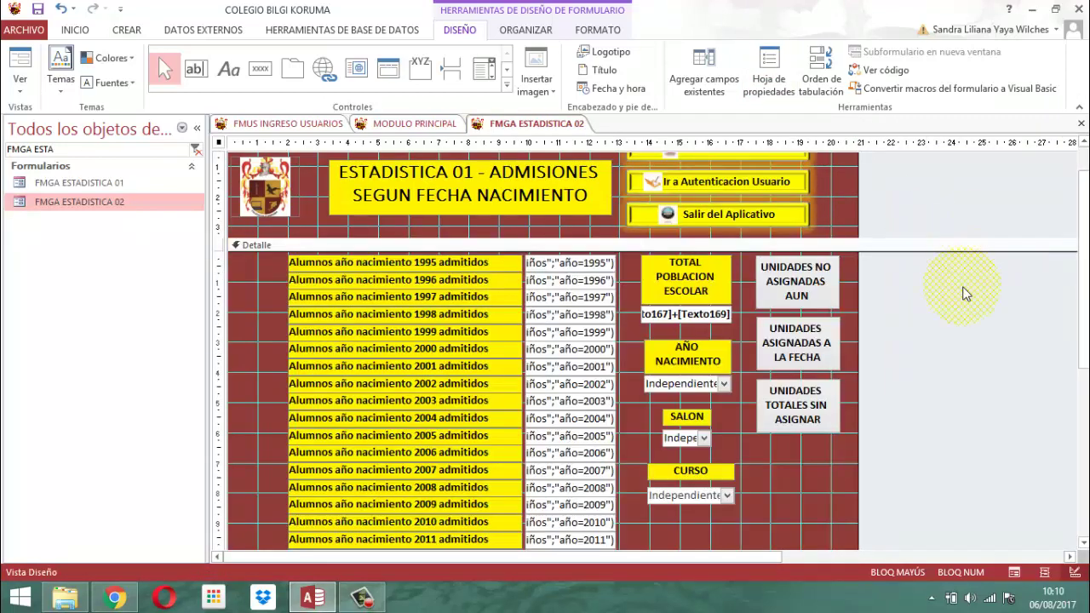
scroll(936, 340, down, 2)
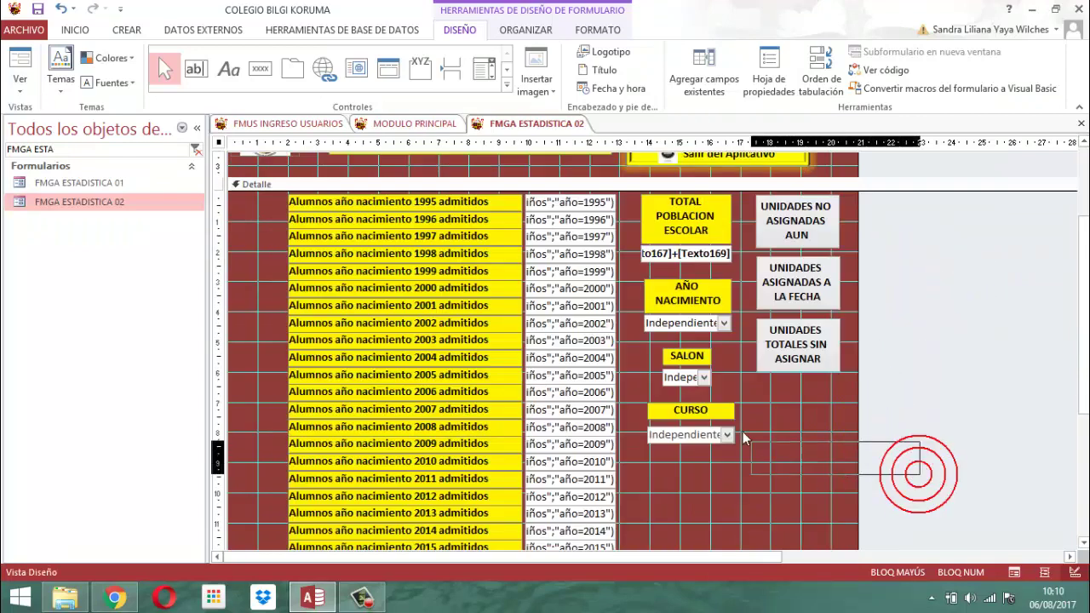
drag(1002, 458, 651, 213)
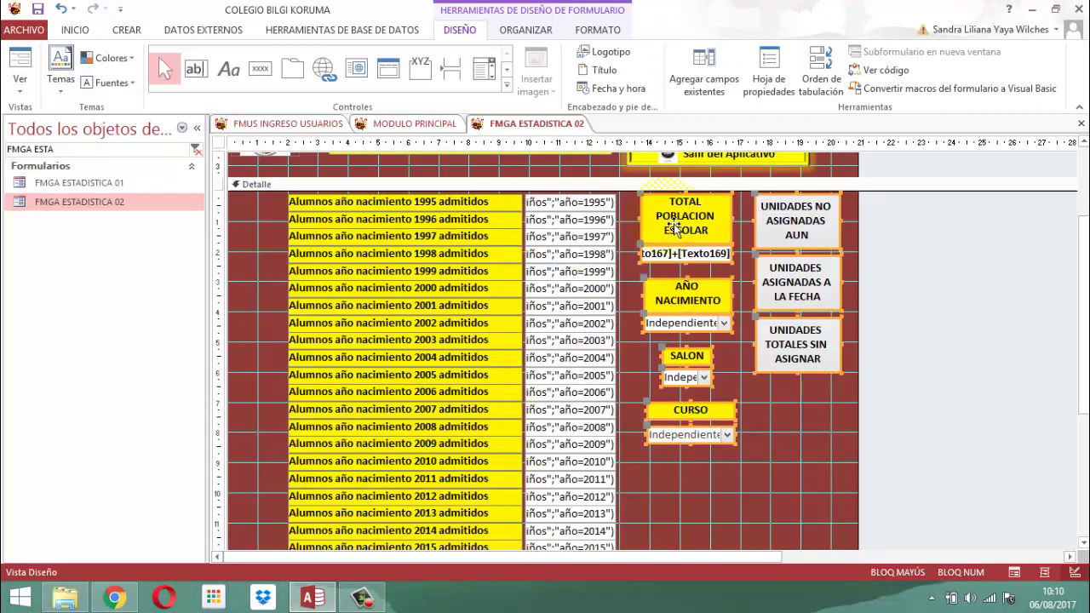
key(Delete)
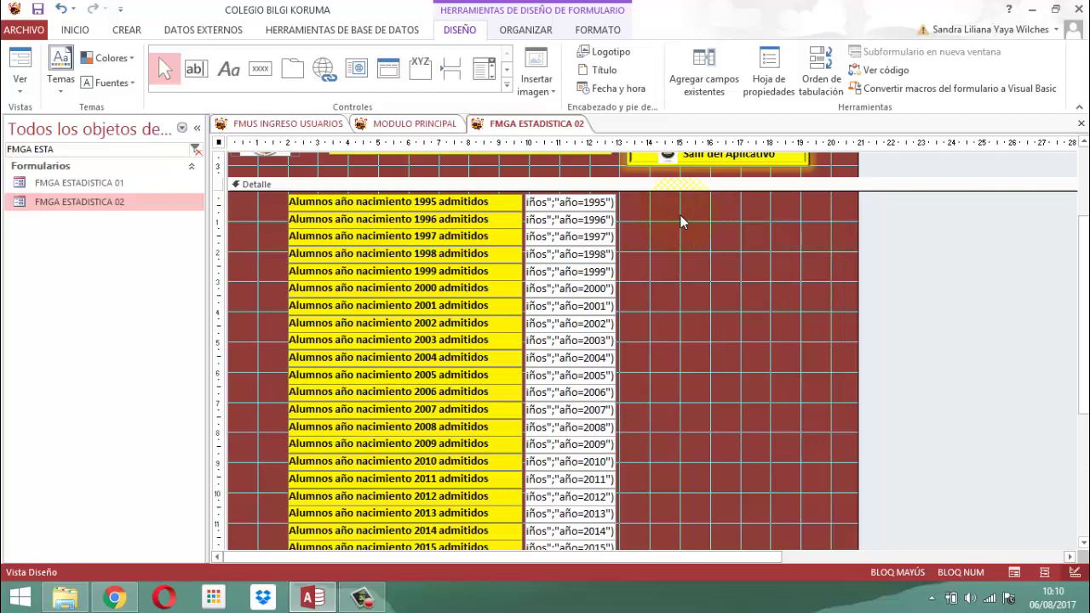
- Shift all the birth-year labels and their text boxes, 1995 to 2015, about 3 cm to the right in the Detalle section
scroll(825, 281, up, 2)
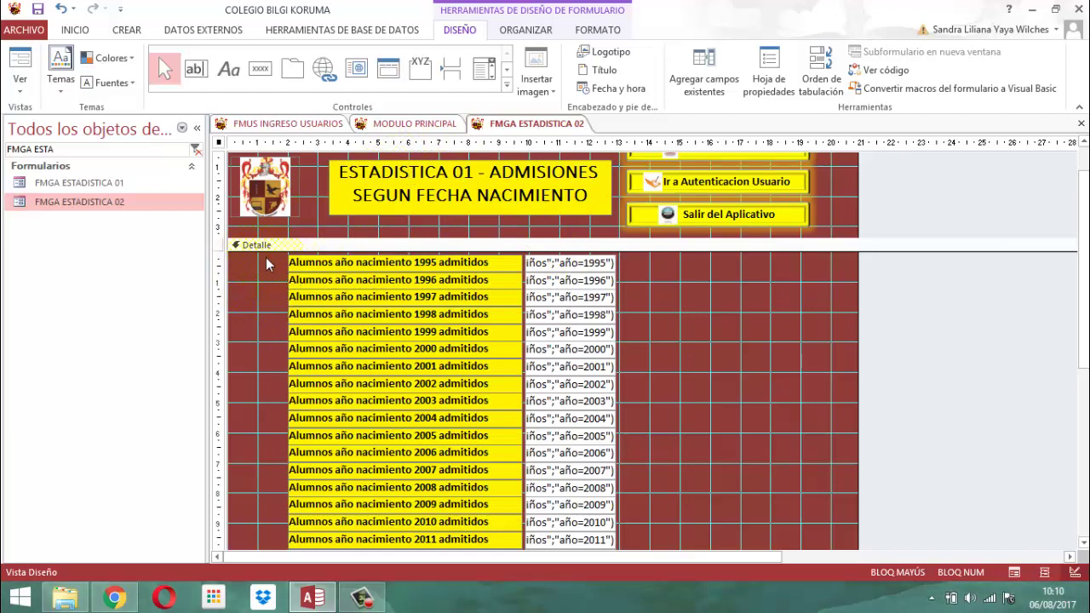
drag(266, 258, 642, 509)
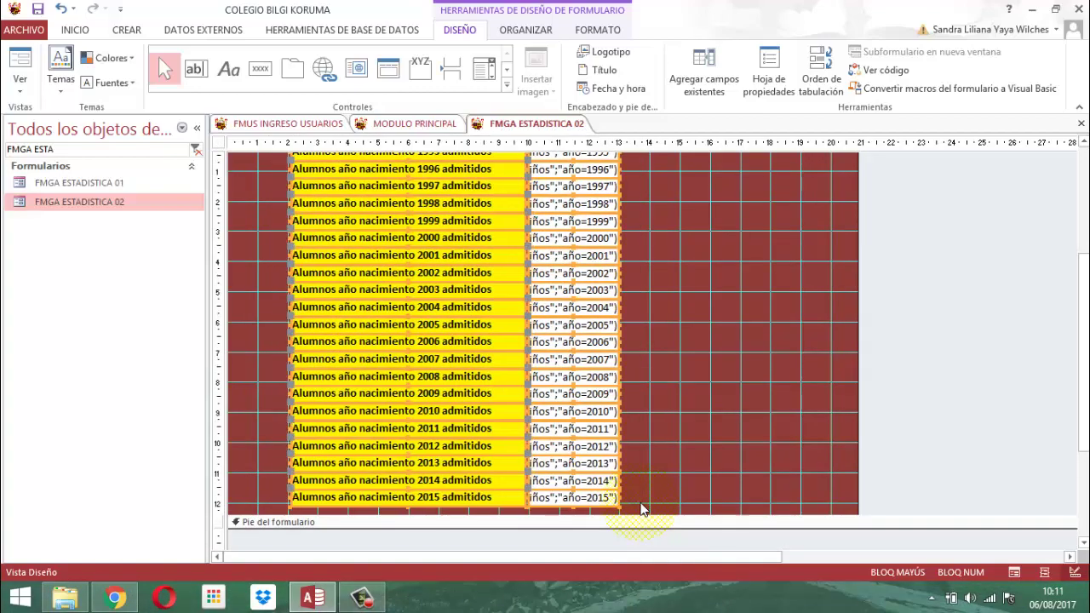
key(Right)
key(Right)
key(Right)
key(Right)
key(Right)
key(Right)
key(Right)
key(Right)
key(Right)
key(Right)
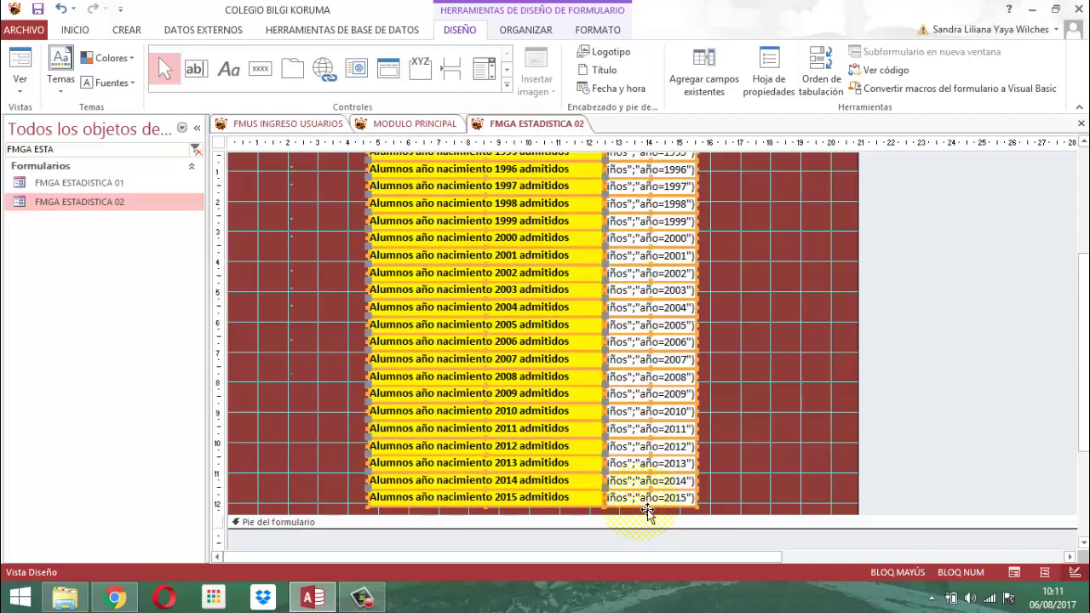
key(Right)
click(804, 358)
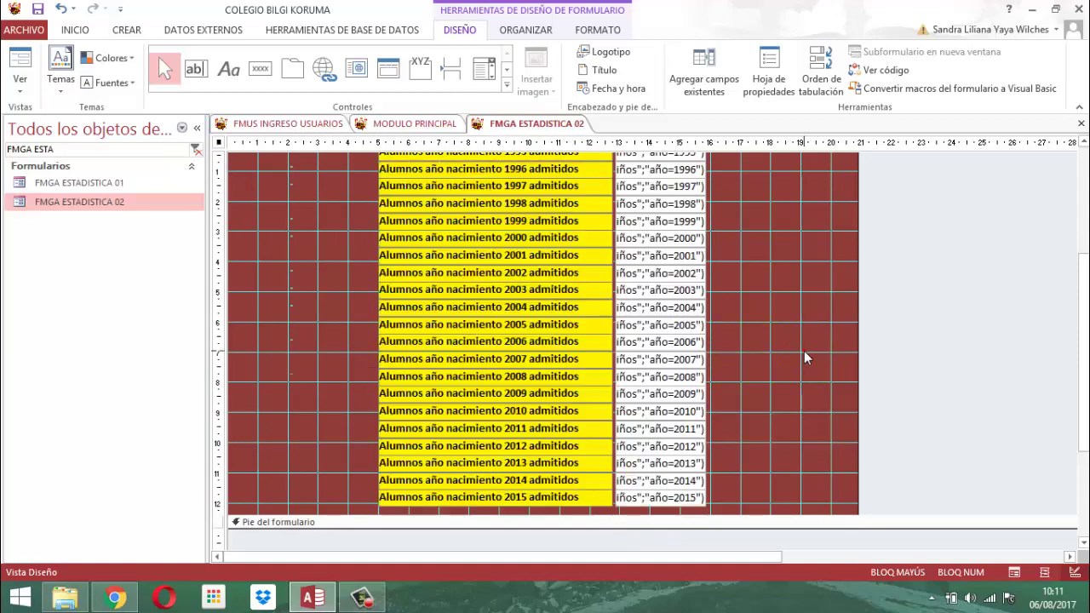
- Change the form header title to "ESTADISTICA 02 - UNIDADES AUN SIN ASIGNAR"
scroll(742, 455, up, 5)
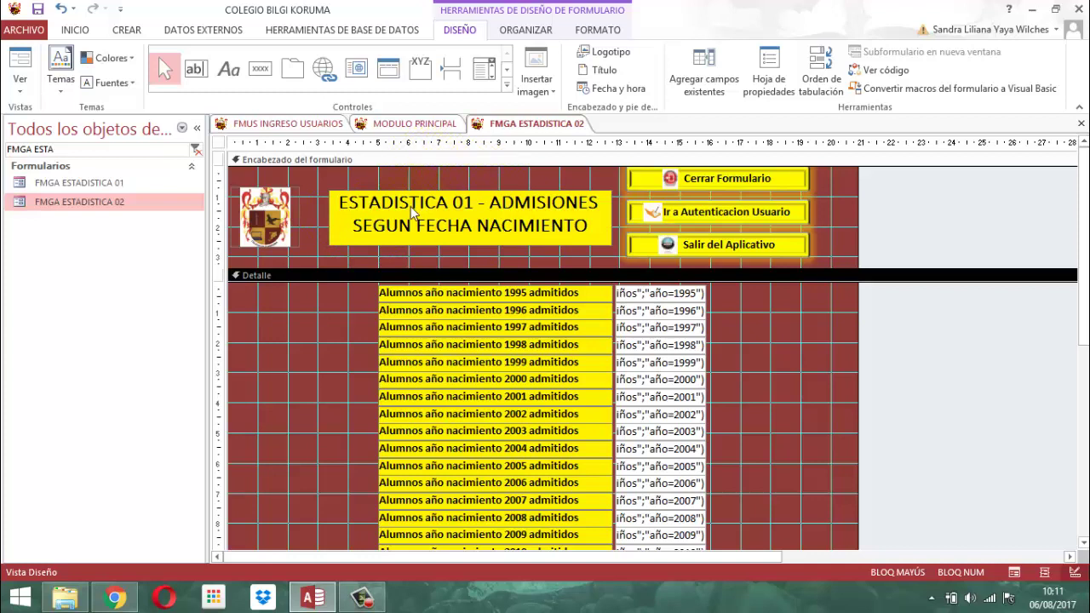
click(454, 207)
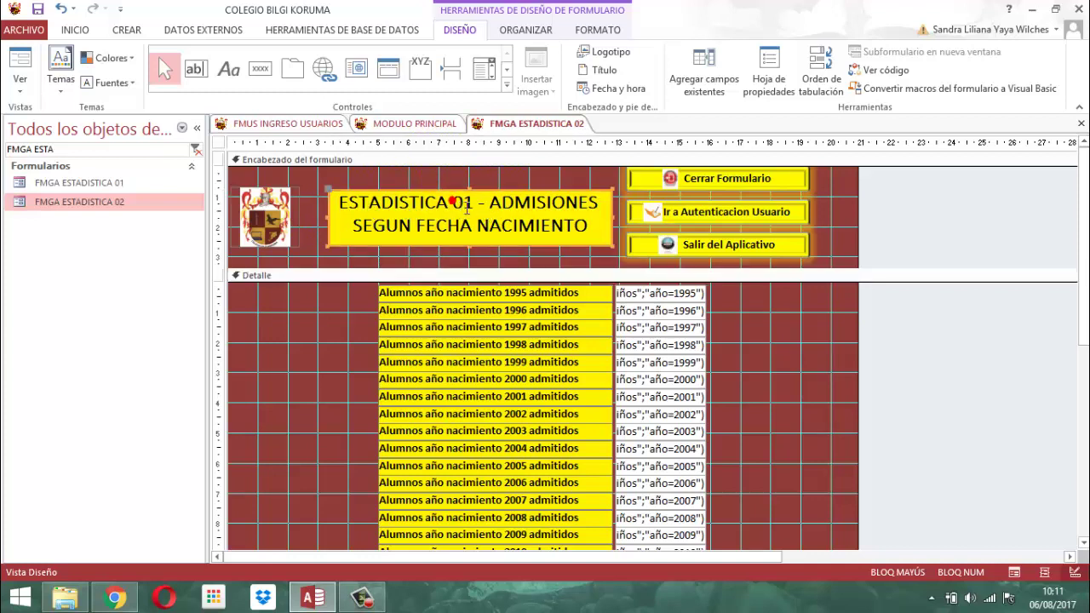
click(464, 205)
text(2)
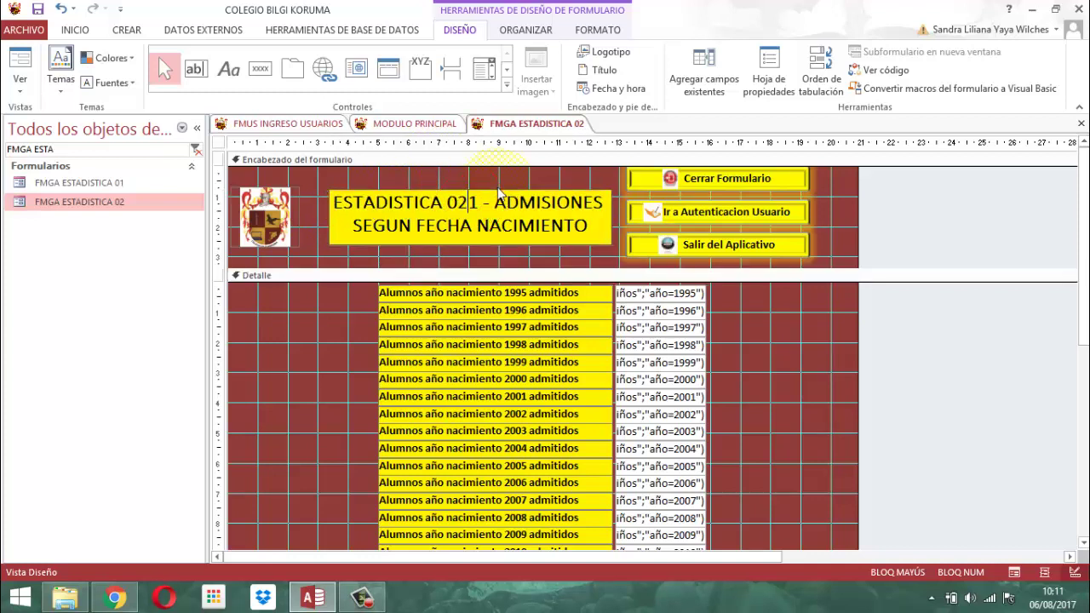
key(Delete)
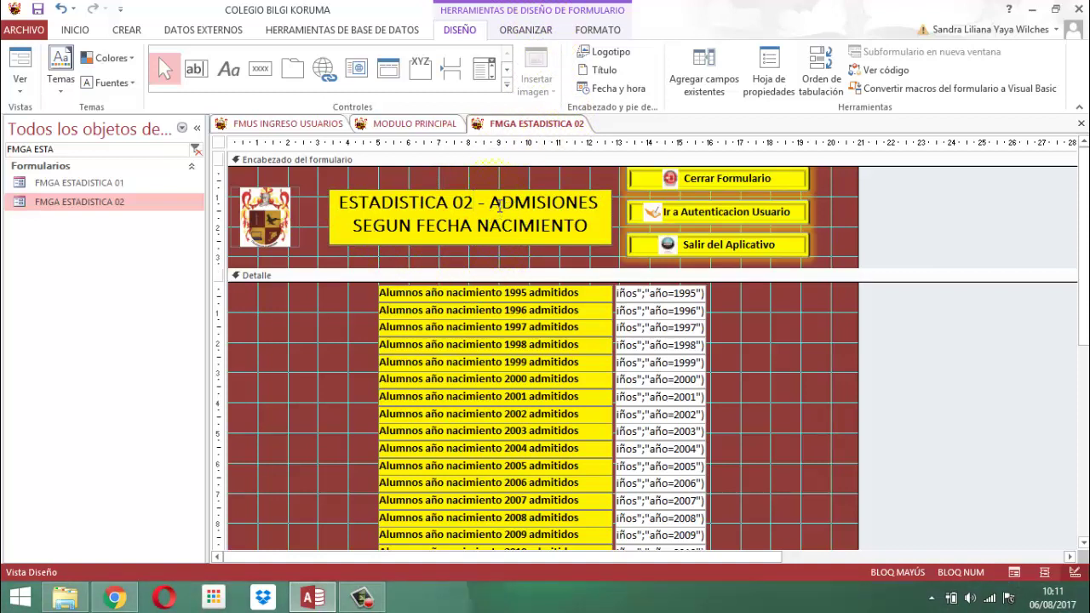
drag(498, 205, 606, 204)
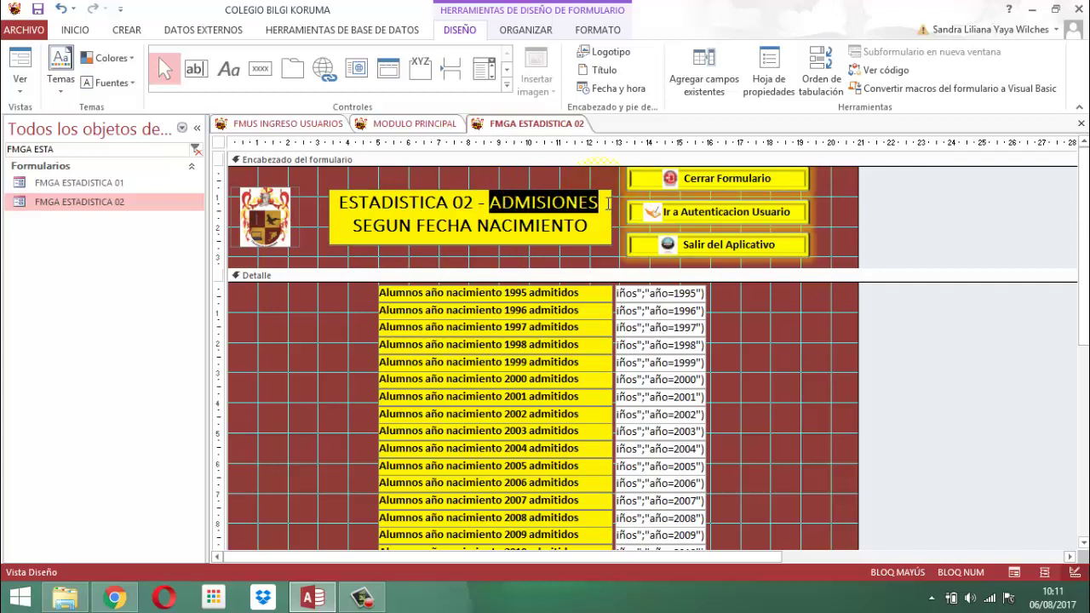
text(UNIDADES)
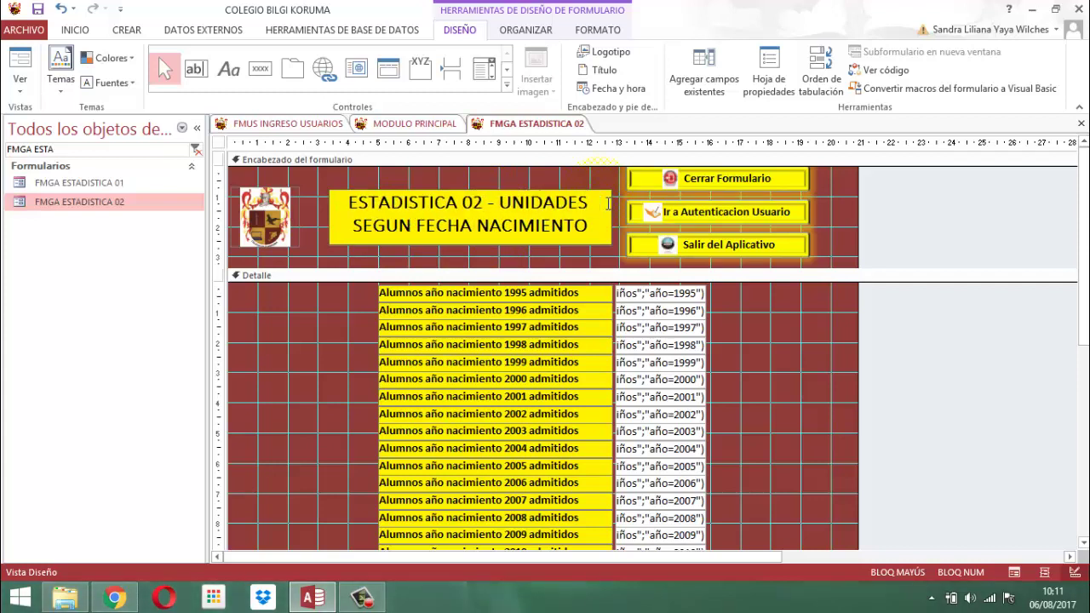
text( AUN)
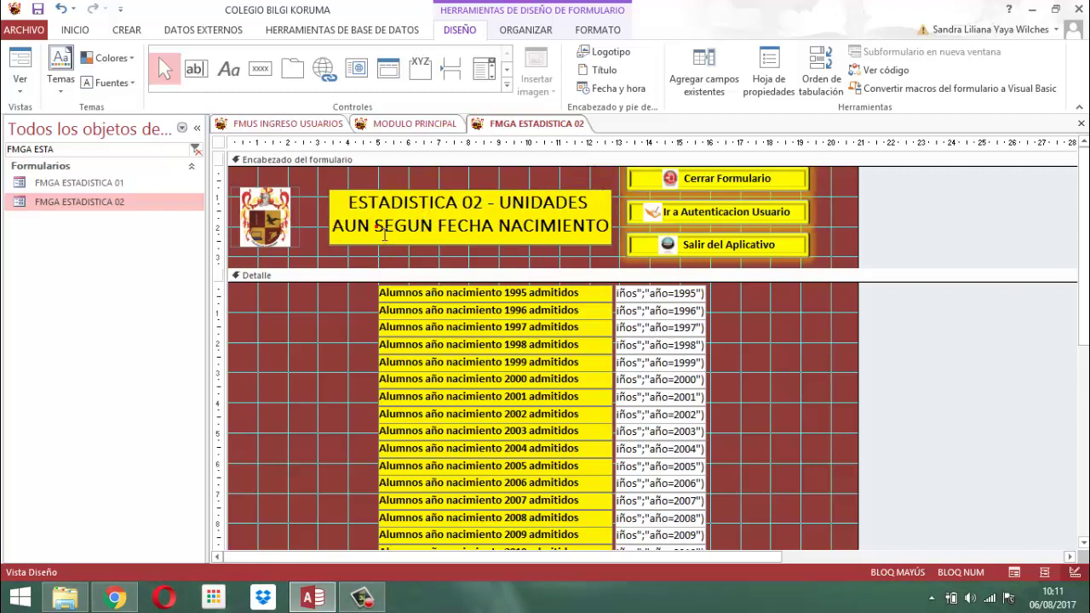
drag(374, 227, 615, 228)
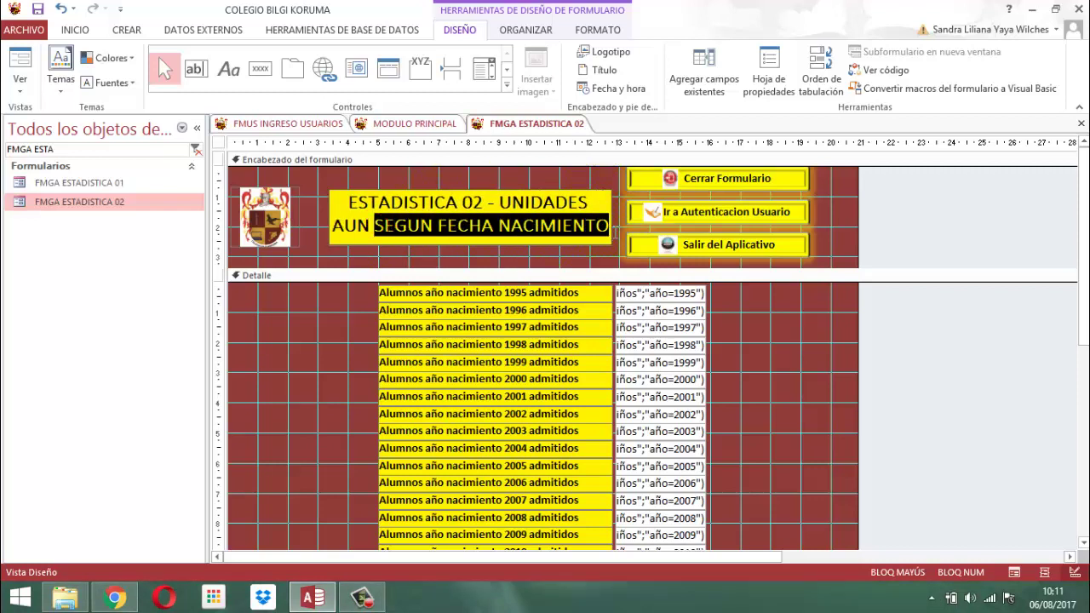
text(SIN ASI)
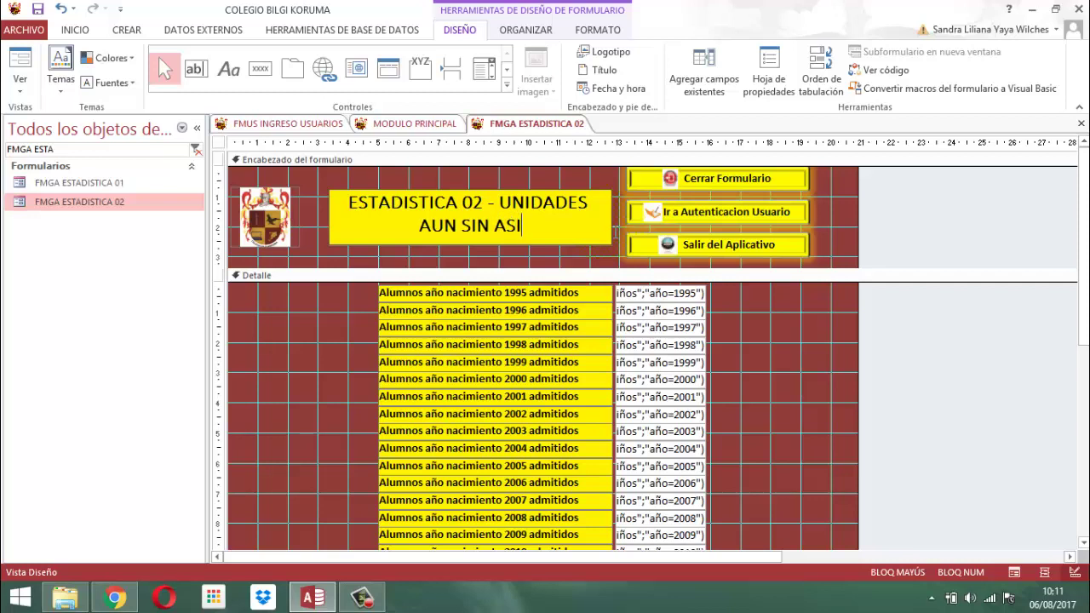
text(GNAR)
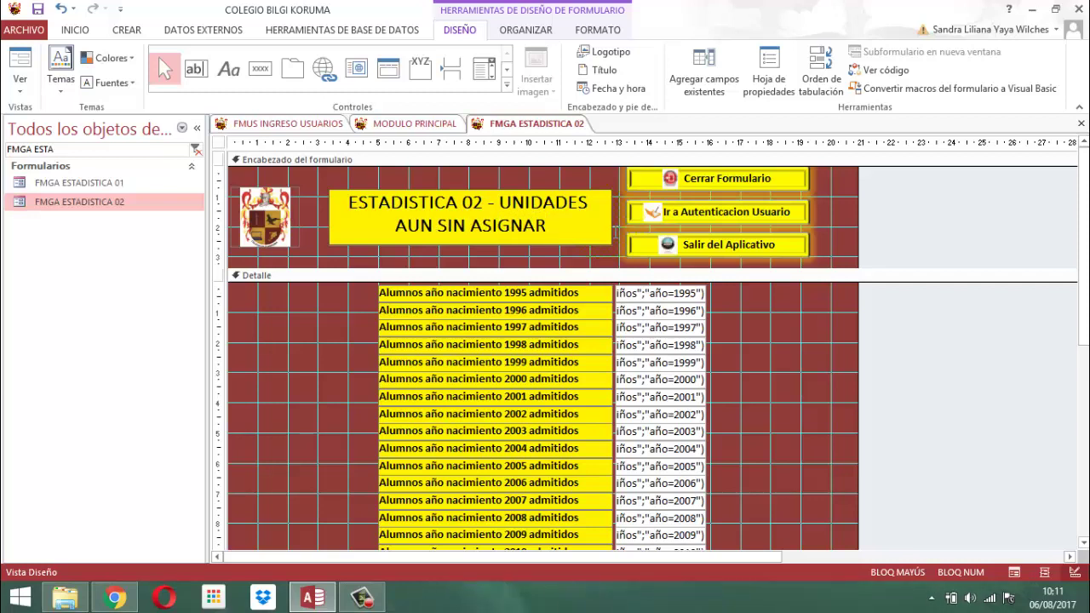
click(901, 244)
click(954, 216)
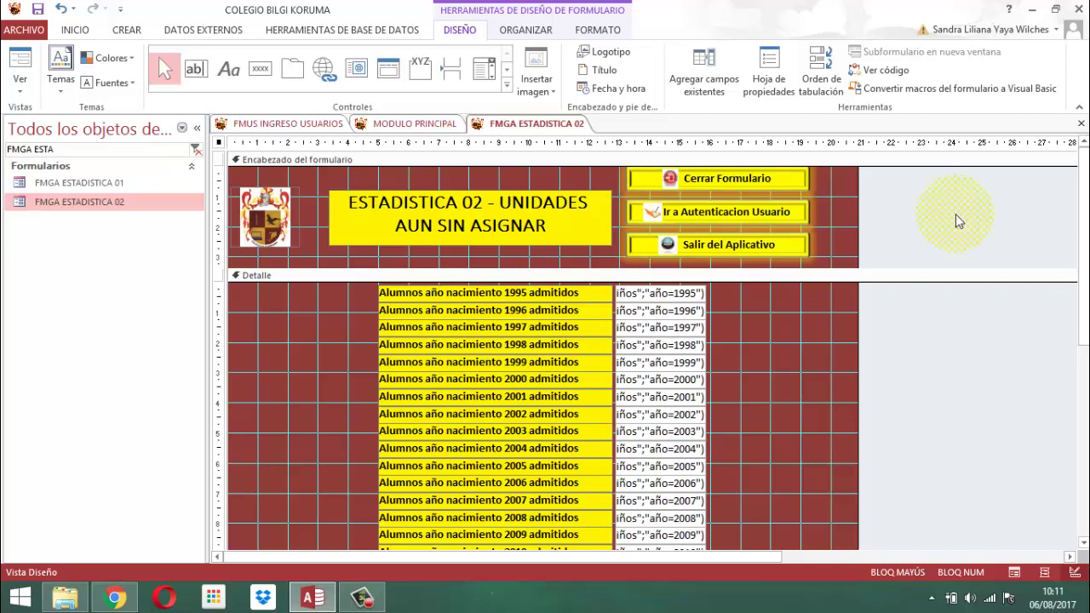
- Examine the control source expression of the 1995 text box in the expression builder and close it without changes
scroll(955, 219, down, 1)
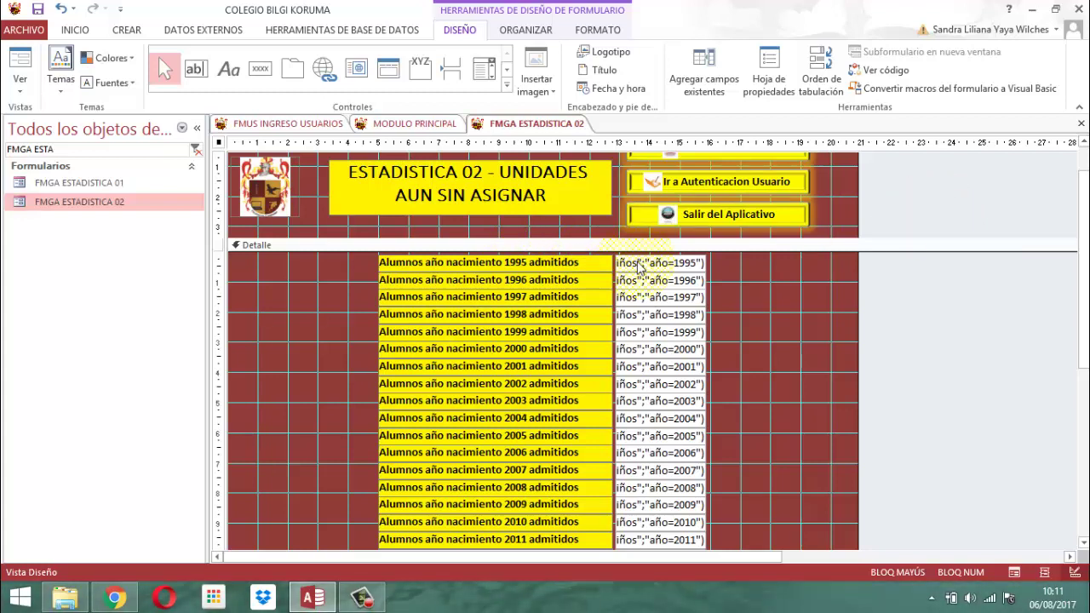
scroll(906, 294, down, 5)
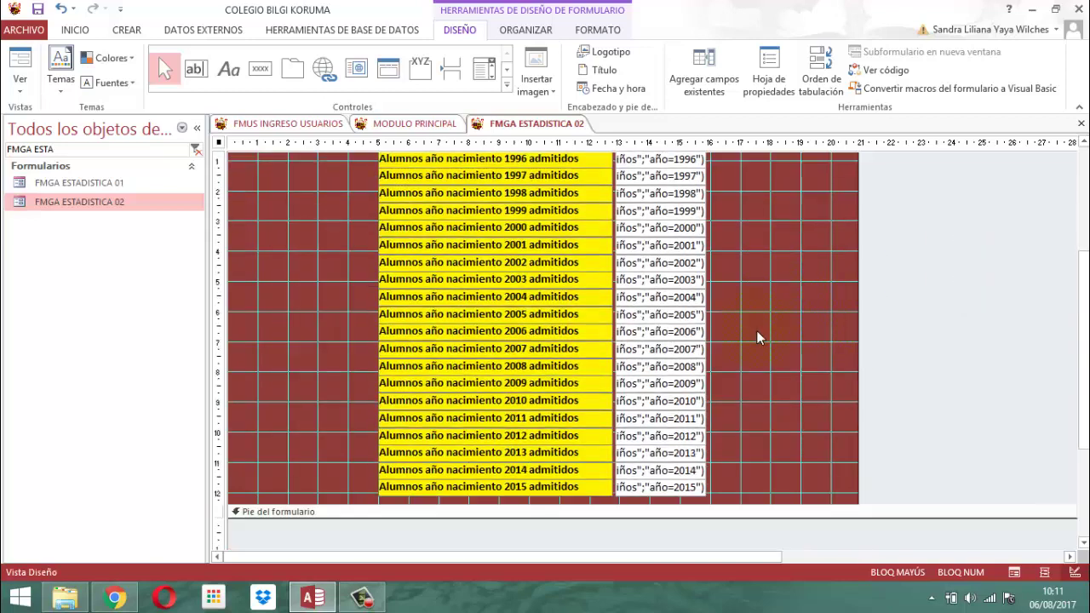
scroll(694, 277, up, 3)
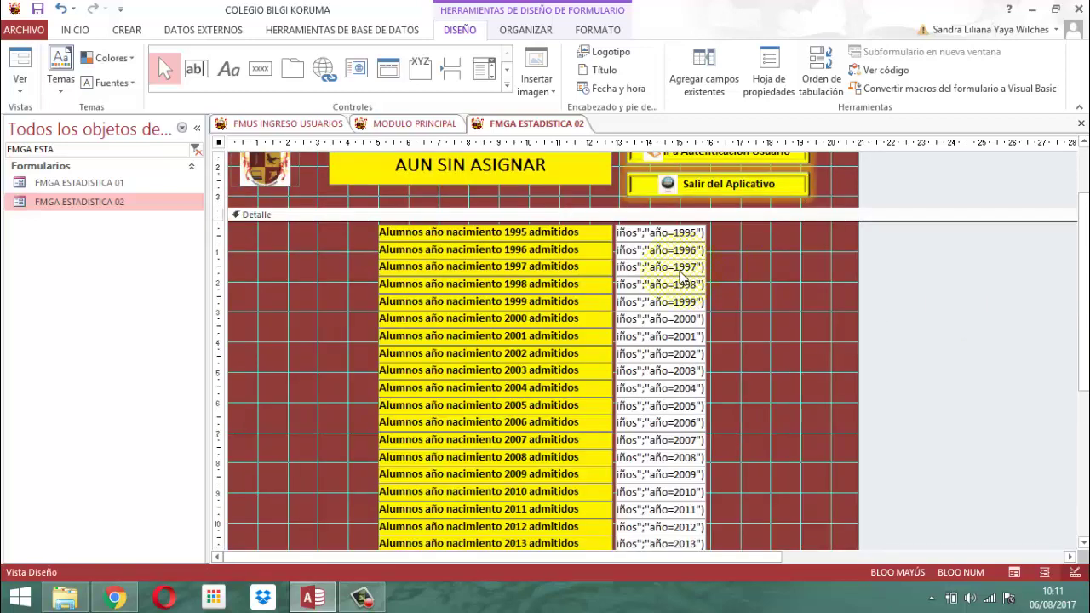
click(650, 235)
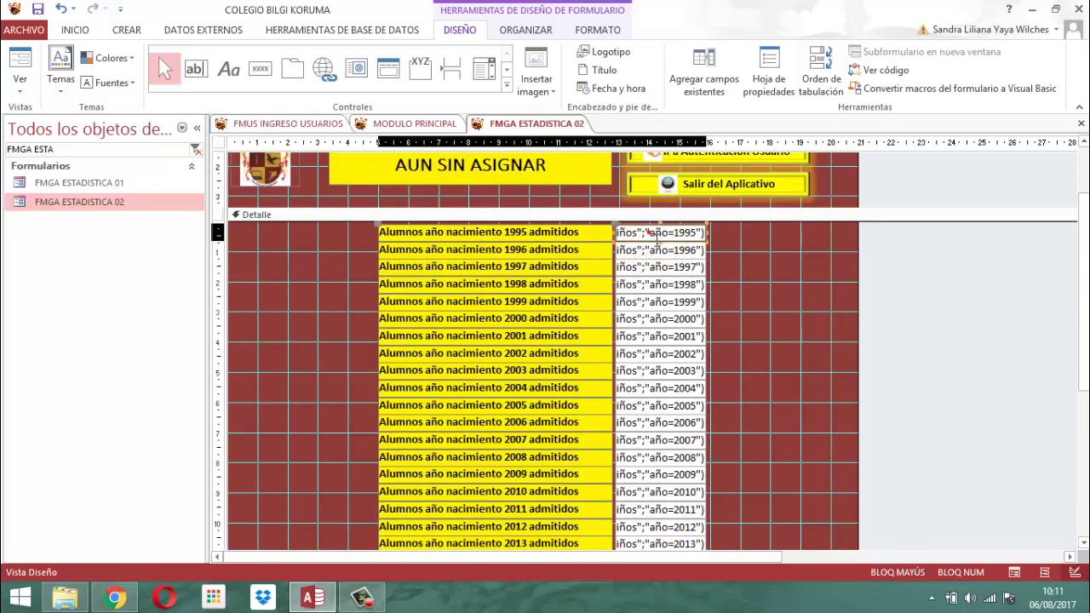
click(648, 232)
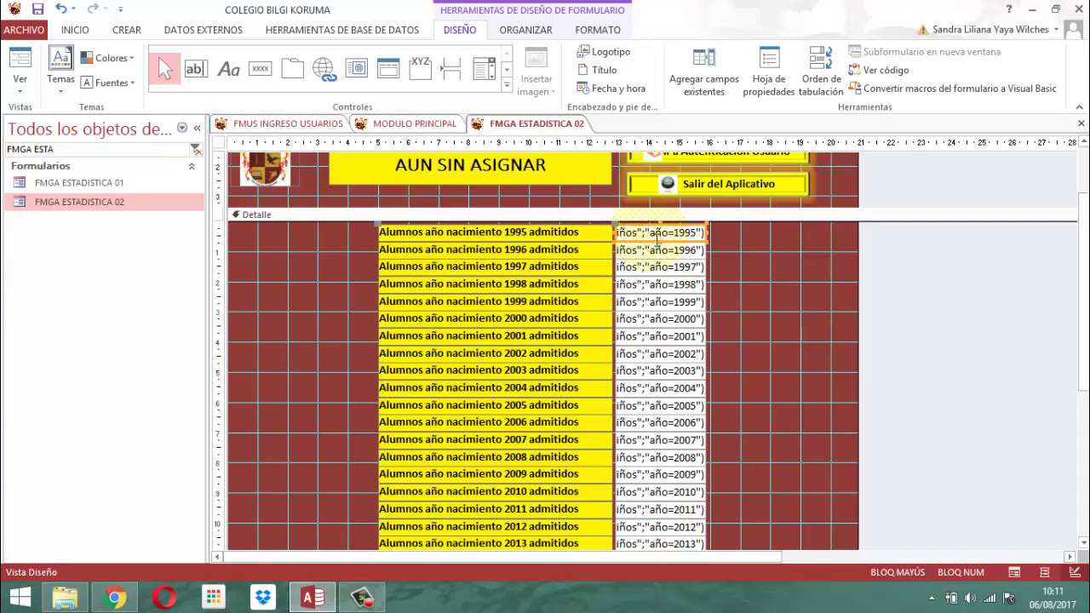
click(769, 68)
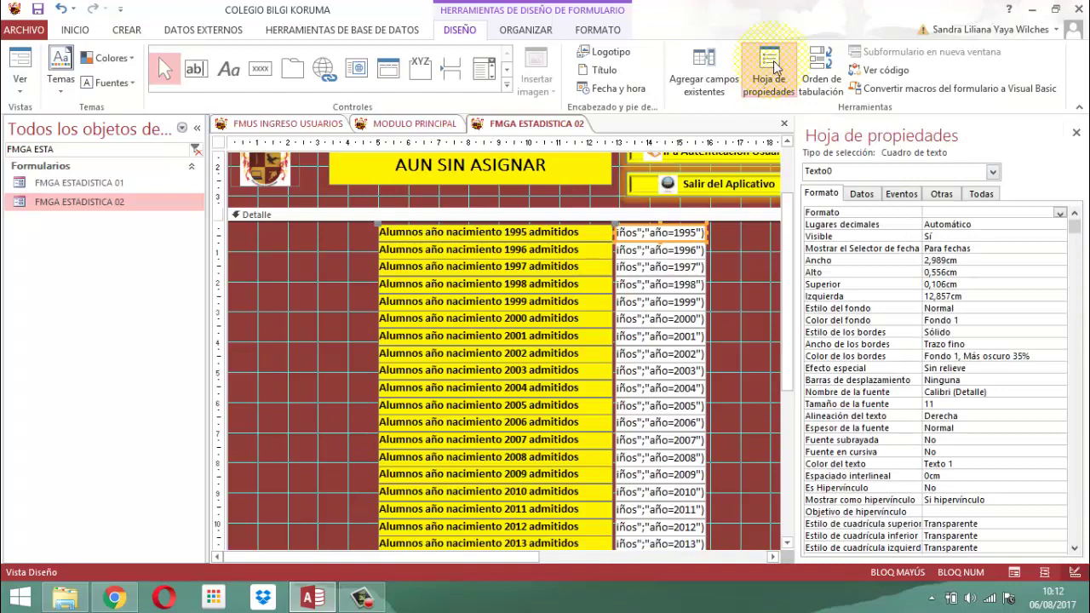
click(860, 194)
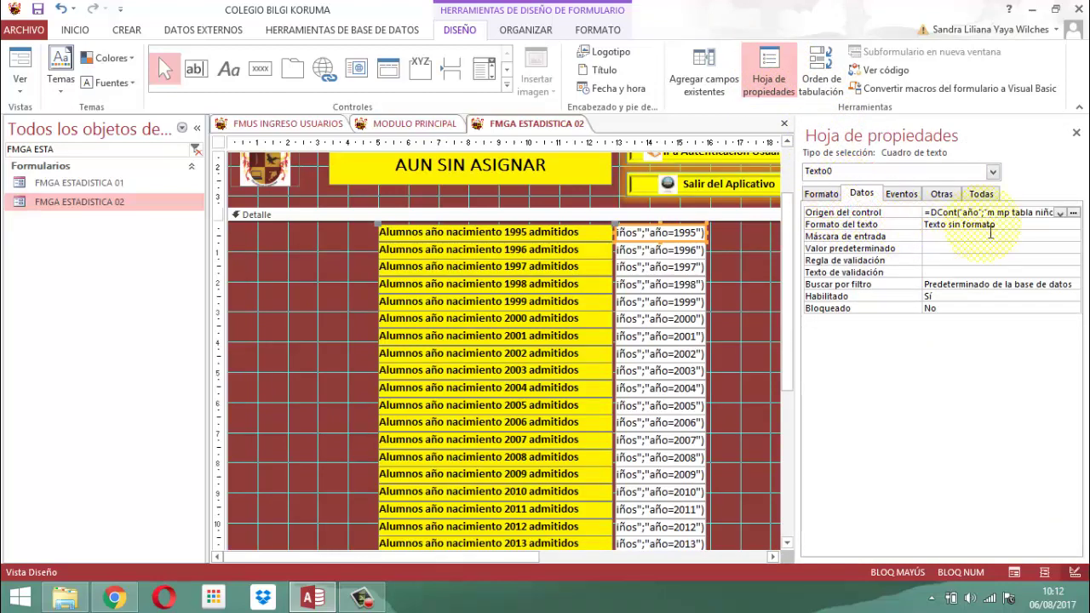
click(1074, 213)
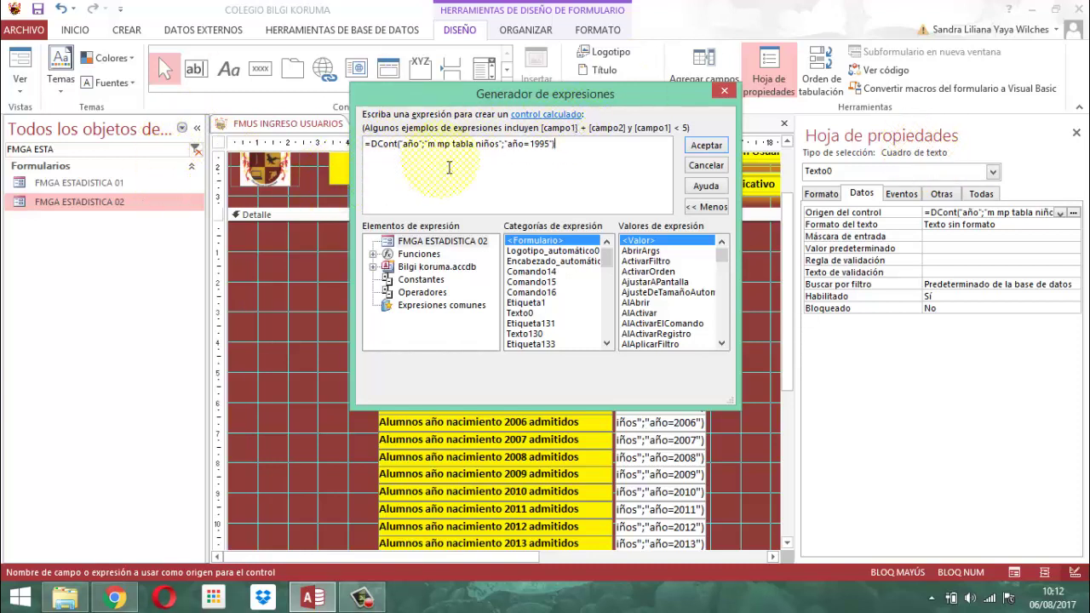
click(703, 166)
- Search the database objects for GRUPO and for names beginning with M MP
click(89, 158)
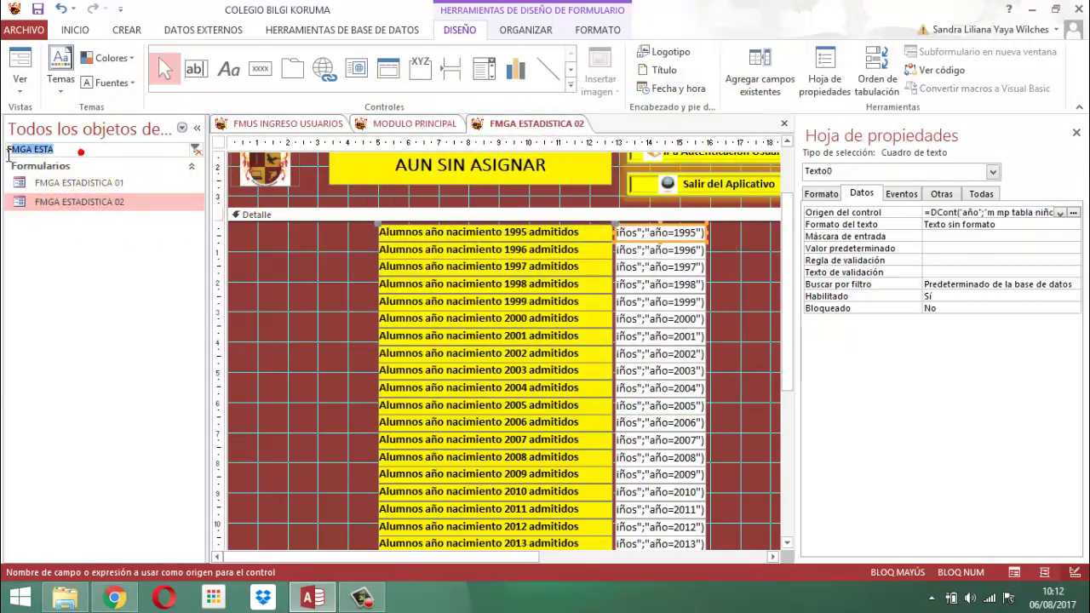
text(GRUPO)
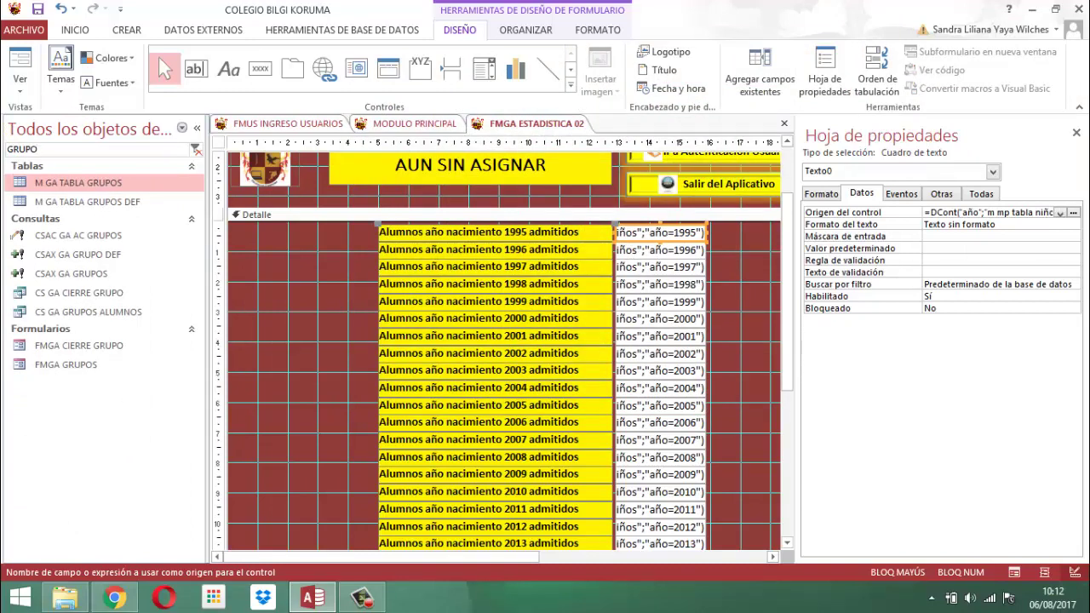
key(BackSpace)
key(BackSpace)
key(BackSpace)
key(BackSpace)
key(BackSpace)
text(M)
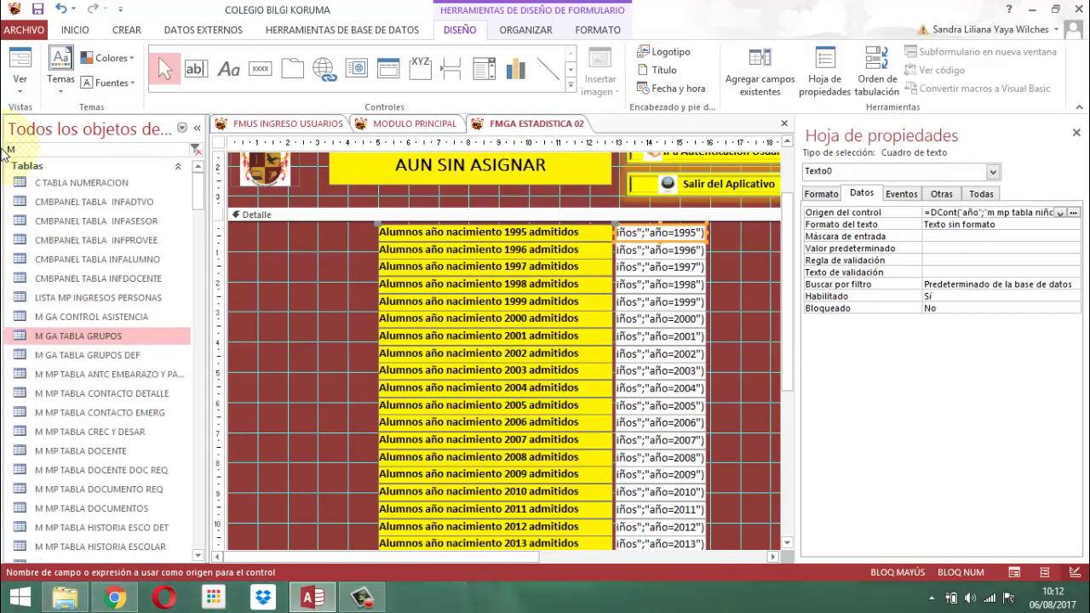
text( TAB)
key(BackSpace)
key(BackSpace)
key(BackSpace)
key(BackSpace)
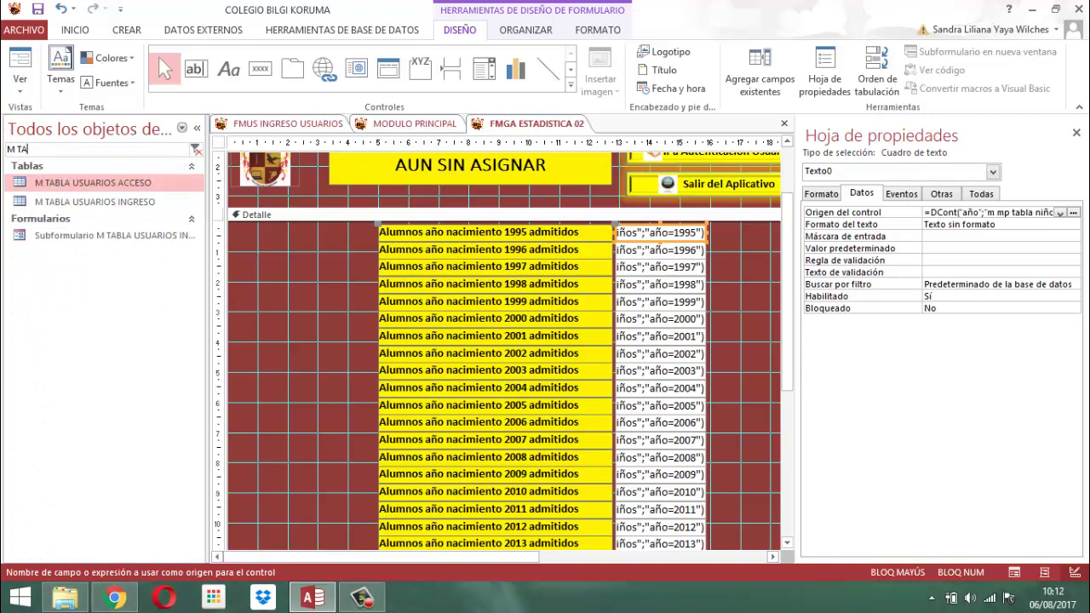
text(MP)
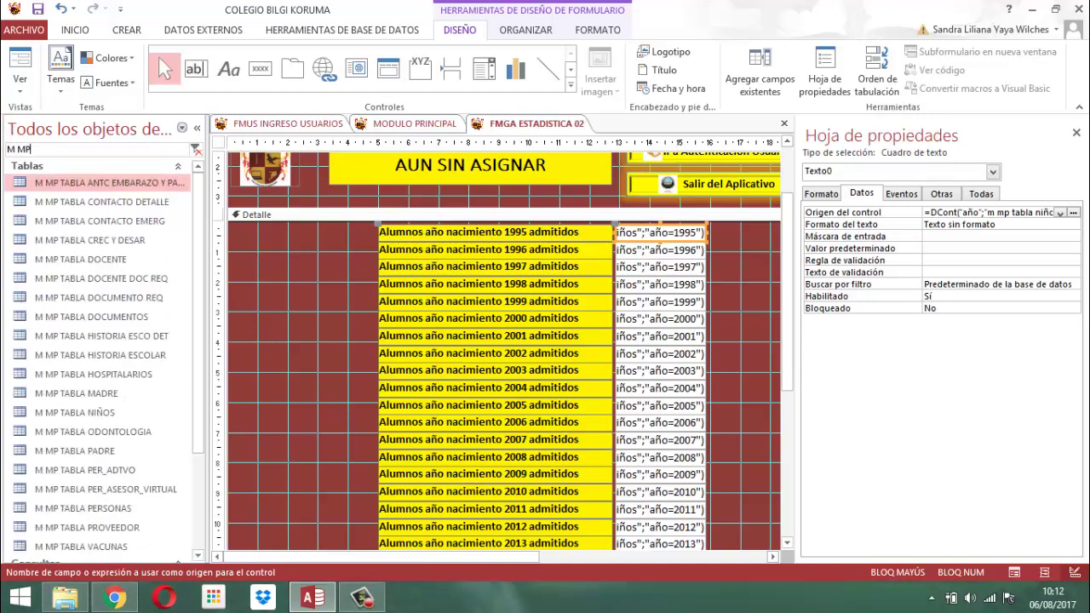
- Search the database objects for GRUP and for names beginning with M GA TA
key(BackSpace)
key(BackSpace)
key(BackSpace)
text(GUP)
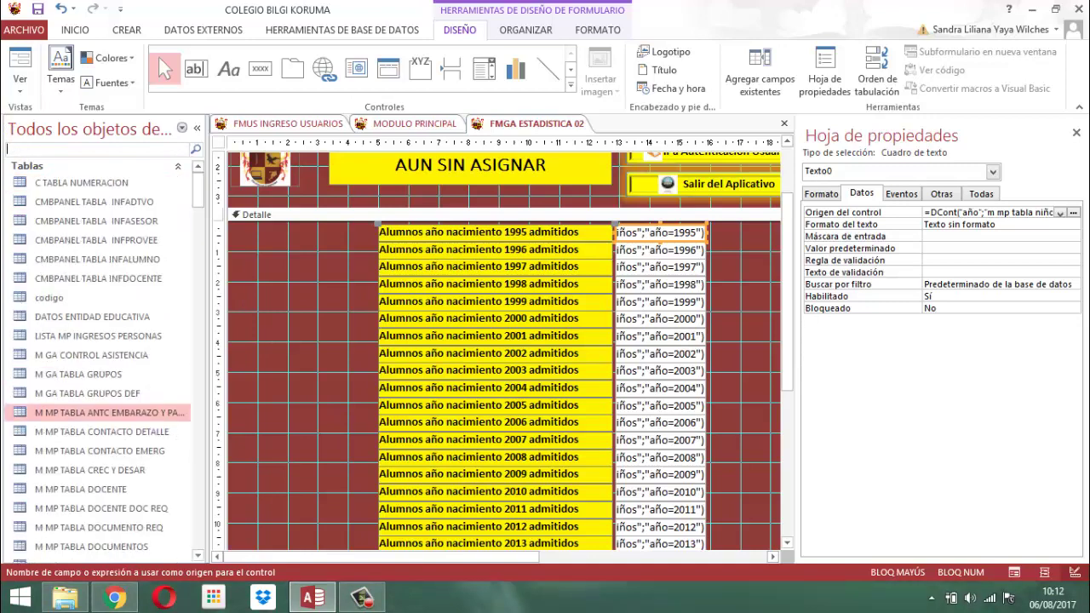
key(BackSpace)
key(BackSpace)
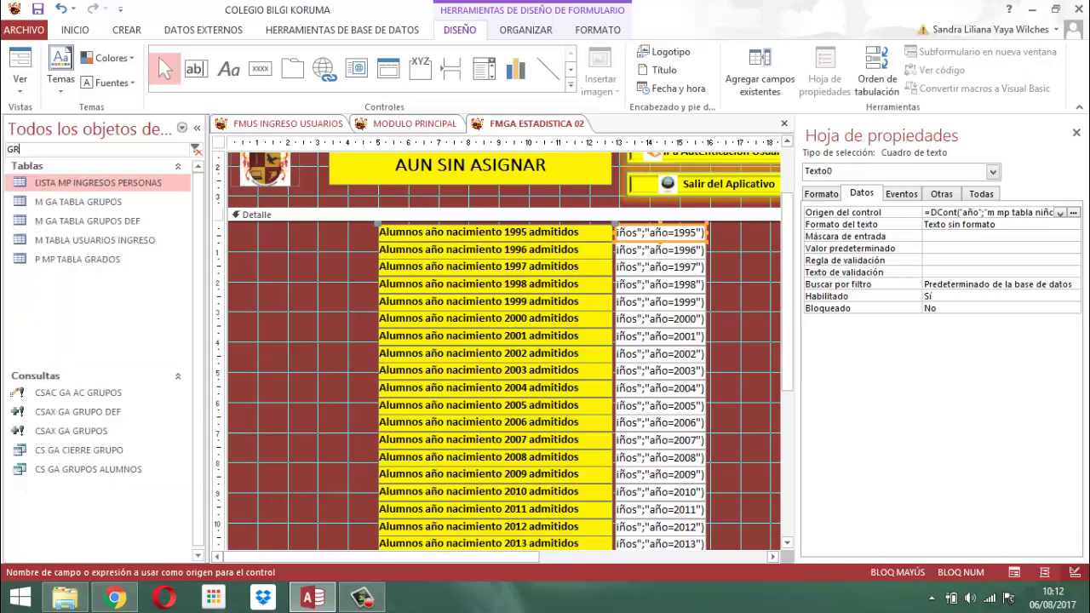
text(RUP)
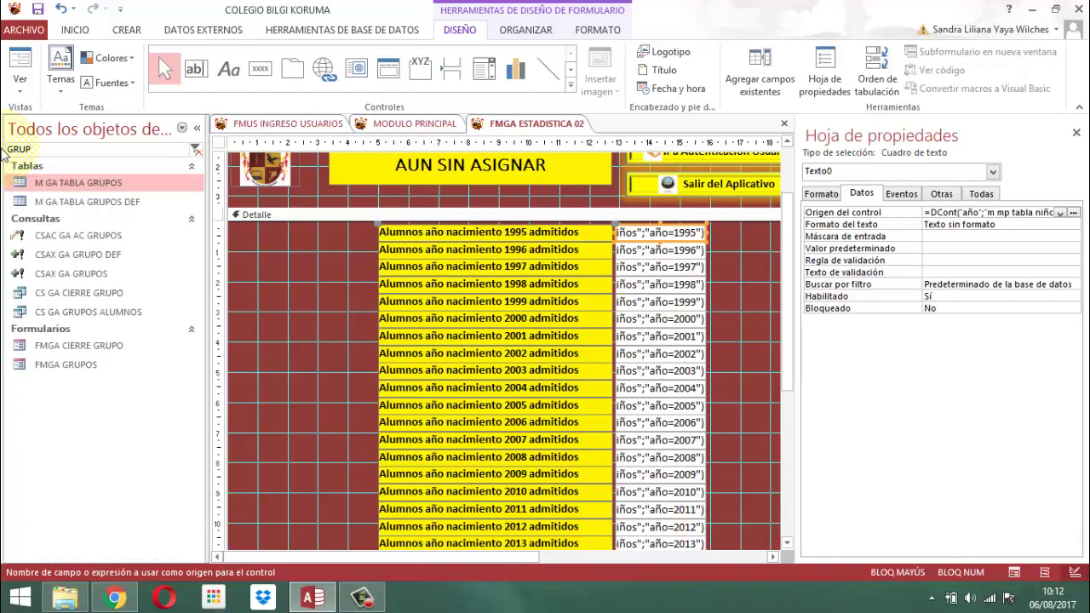
key(BackSpace)
key(BackSpace)
key(BackSpace)
key(BackSpace)
text(M GA TA)
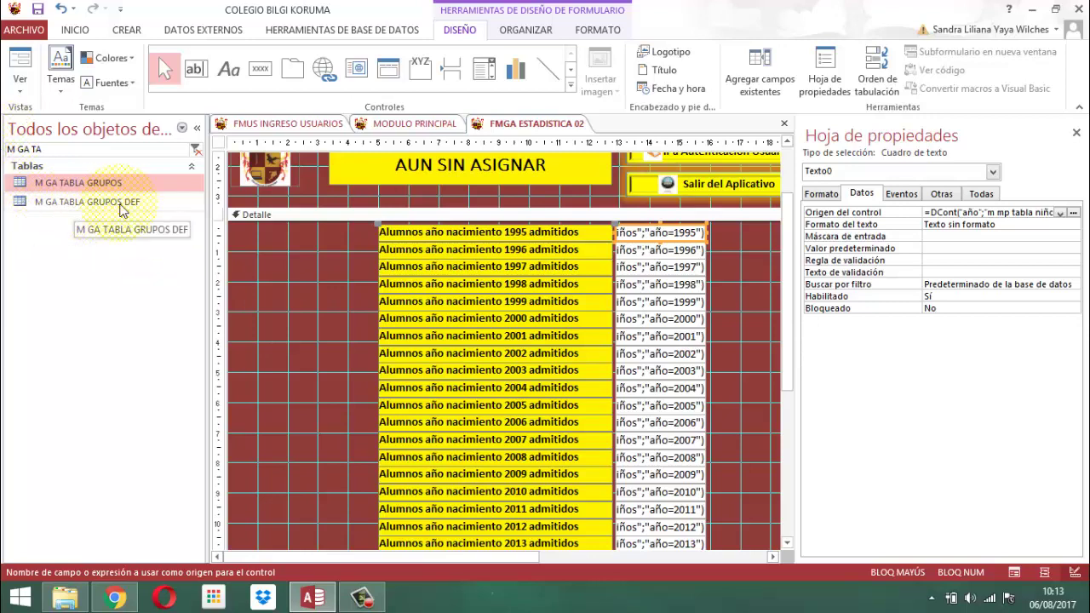
- Examine the field names and data types of the M GA TABLA GRUPOS DEF table in design view and close it
click(1073, 214)
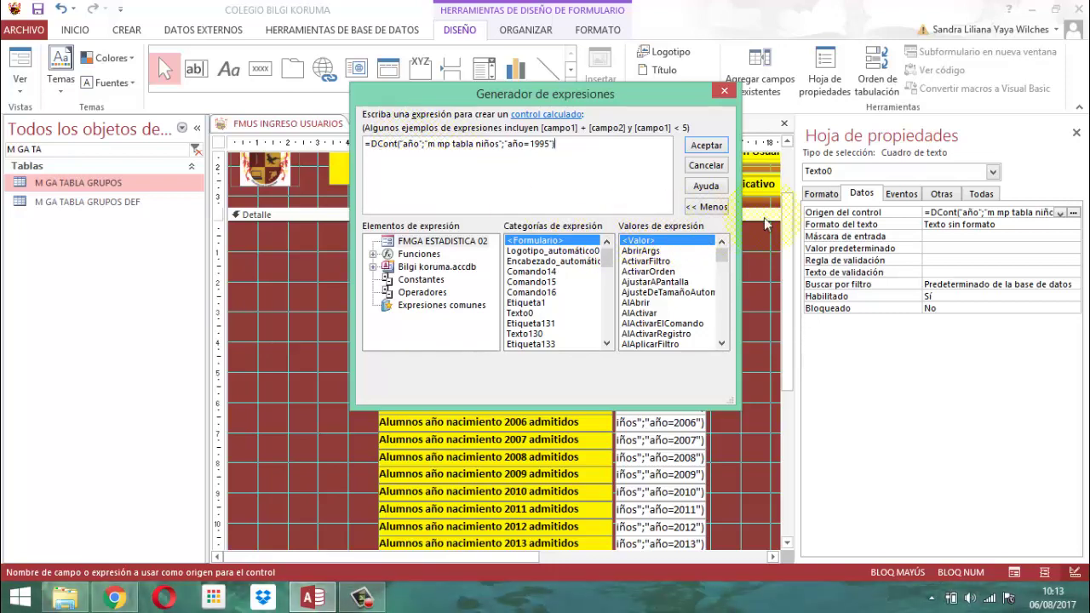
click(717, 168)
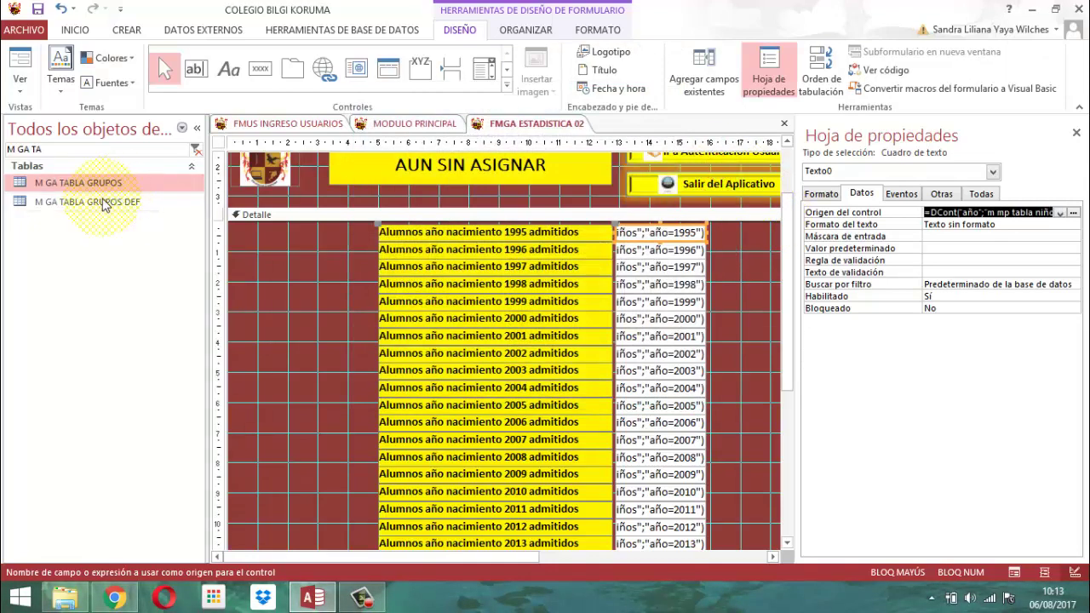
click(102, 203)
right_click(102, 202)
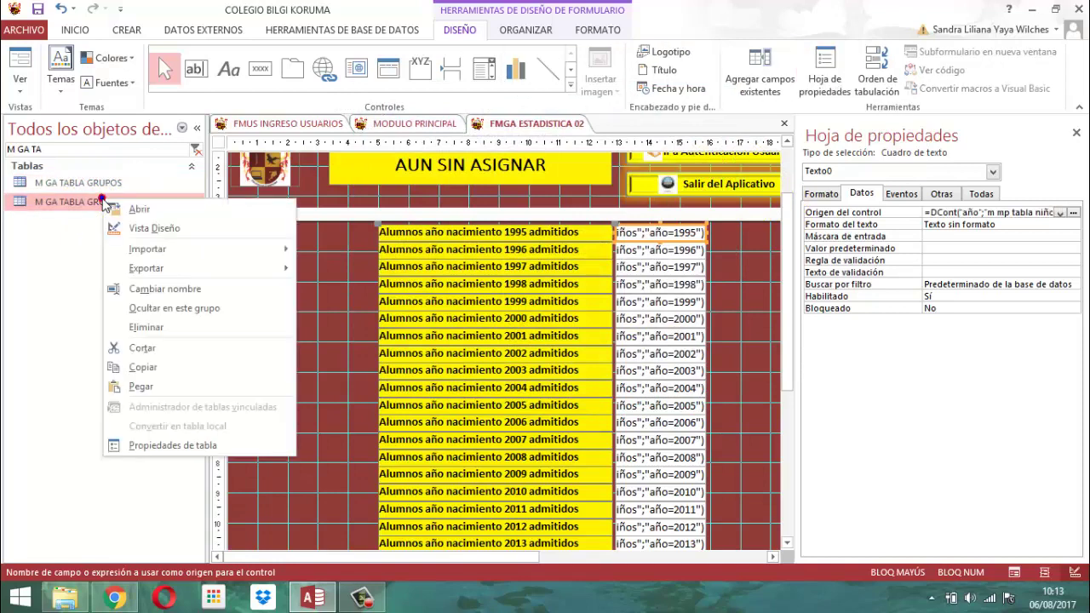
click(155, 225)
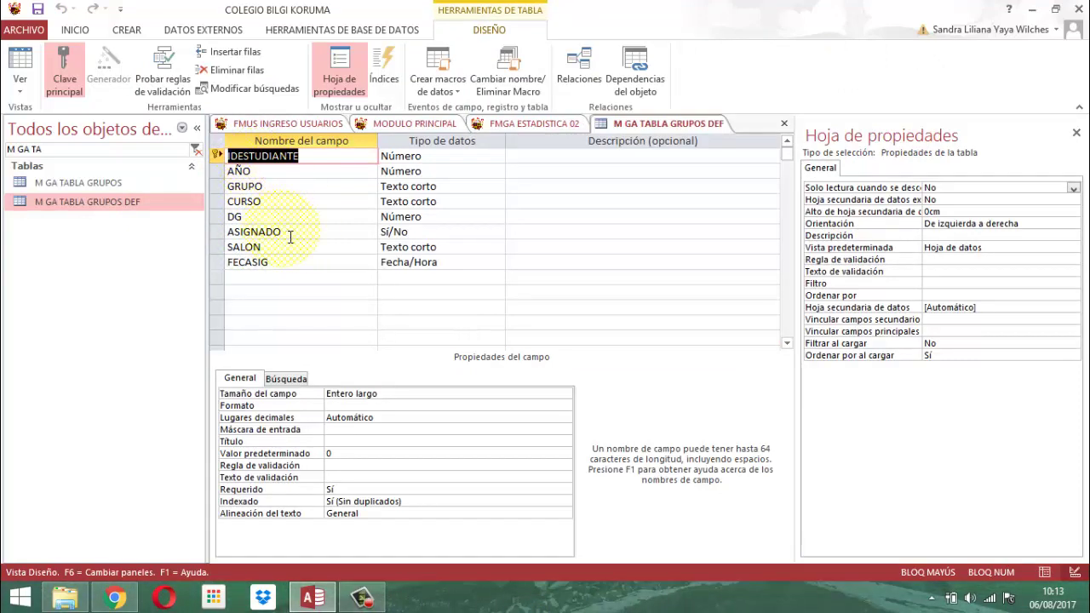
right_click(661, 126)
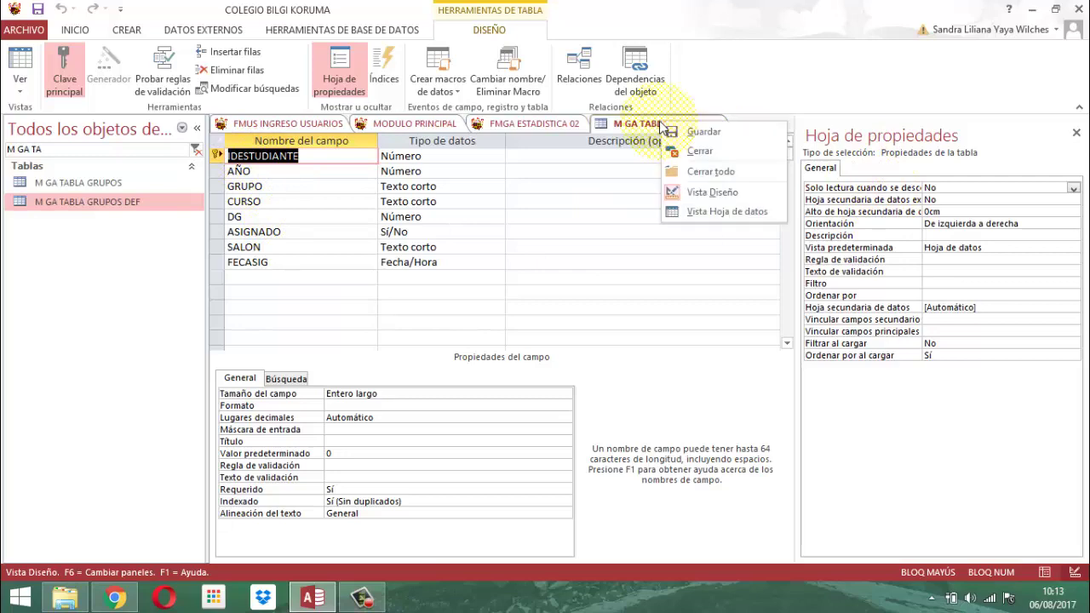
click(698, 150)
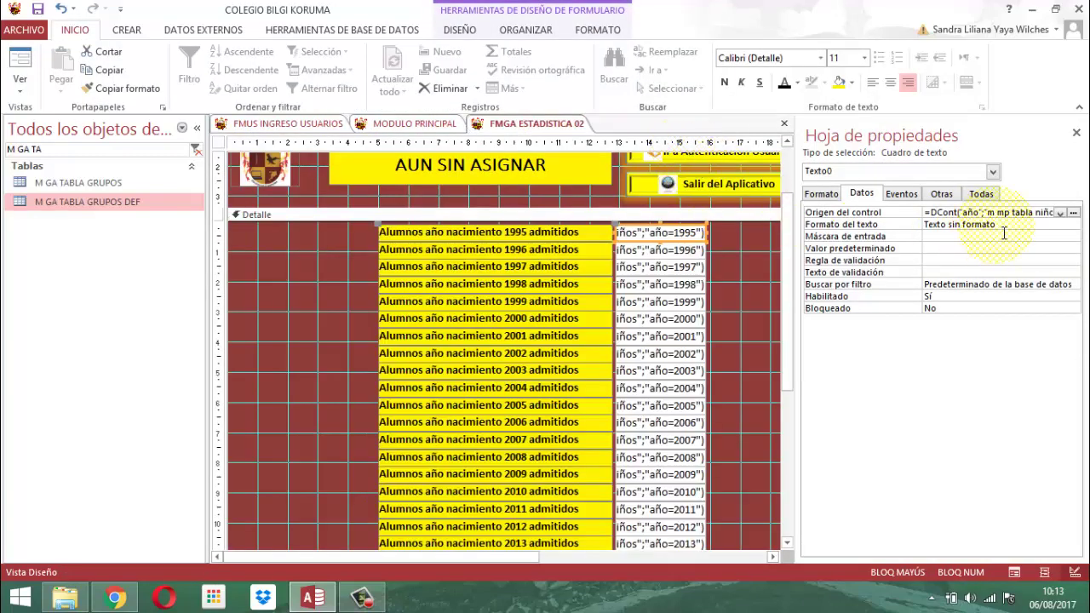
- Change the table counted in the 1995 text box's control source expression to "m ga tabla grupos def"
click(1074, 213)
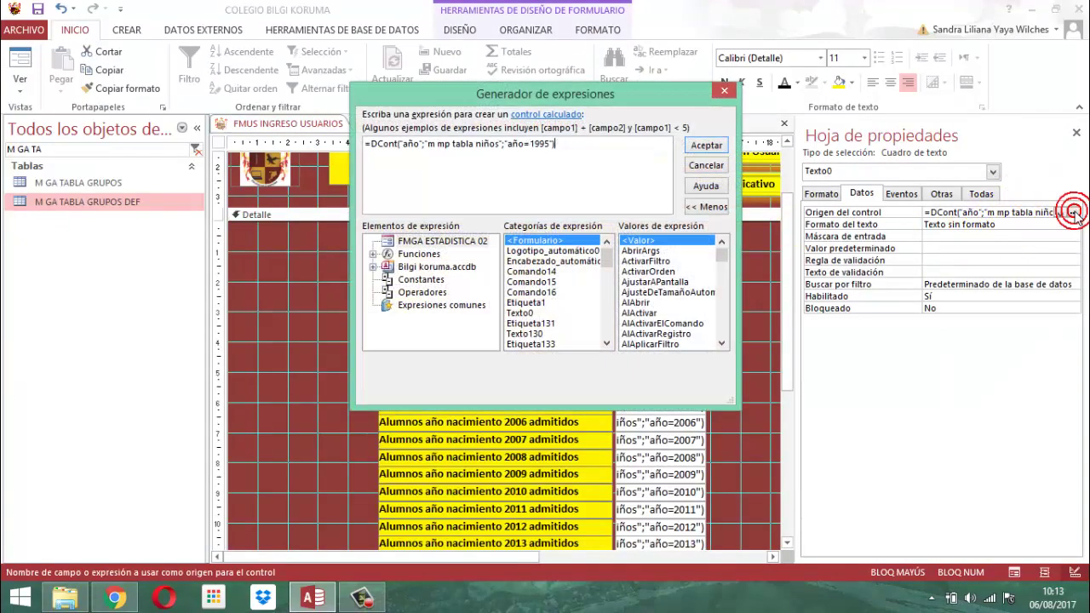
double_click(443, 145)
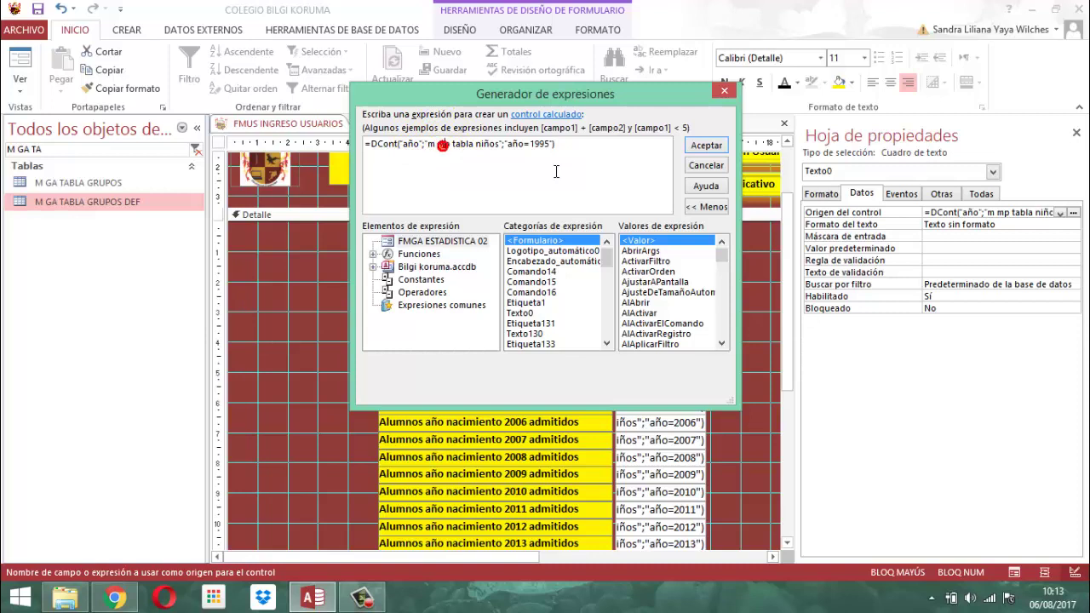
click(556, 171)
key(shift+Right)
key(shift+Right)
key(shift+Right)
key(shift+Right)
key(shift+Right)
key(shift+Right)
key(shift+Right)
key(shift+Right)
key(shift+Right)
key(shift+Right)
key(shift+Right)
key(shift+Right)
key(shift+Right)
key(shift+Right)
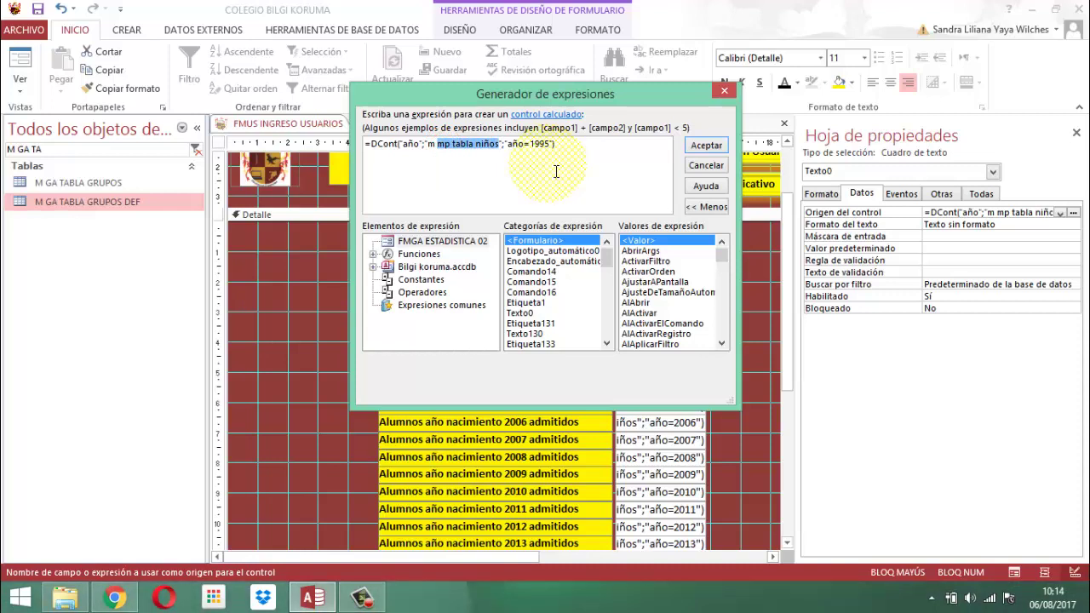
text(GA)
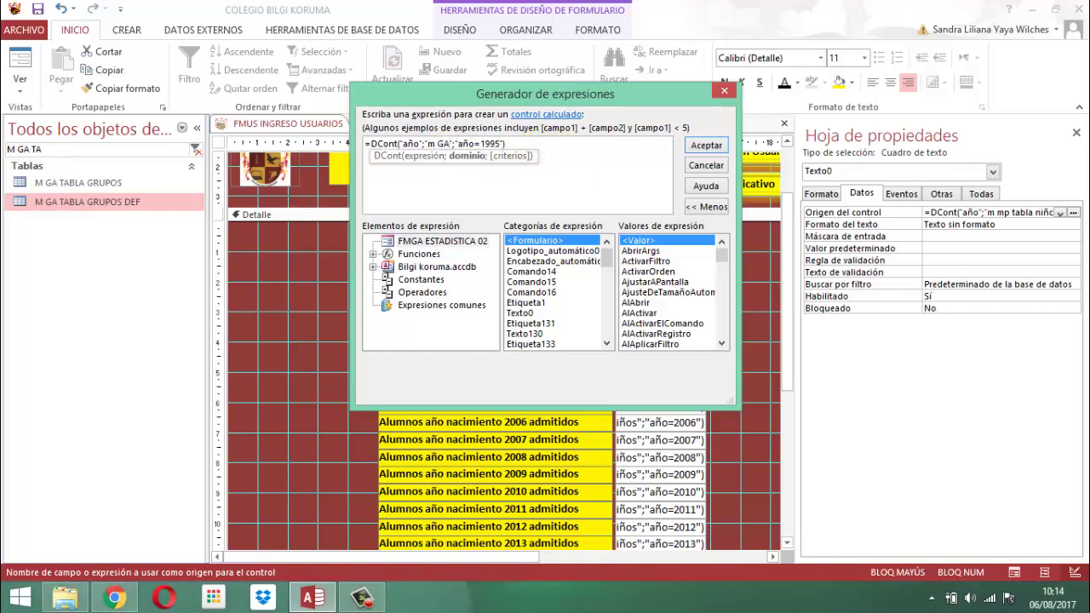
key(BackSpace)
key(BackSpace)
key(Caps_Lock)
text(ga)
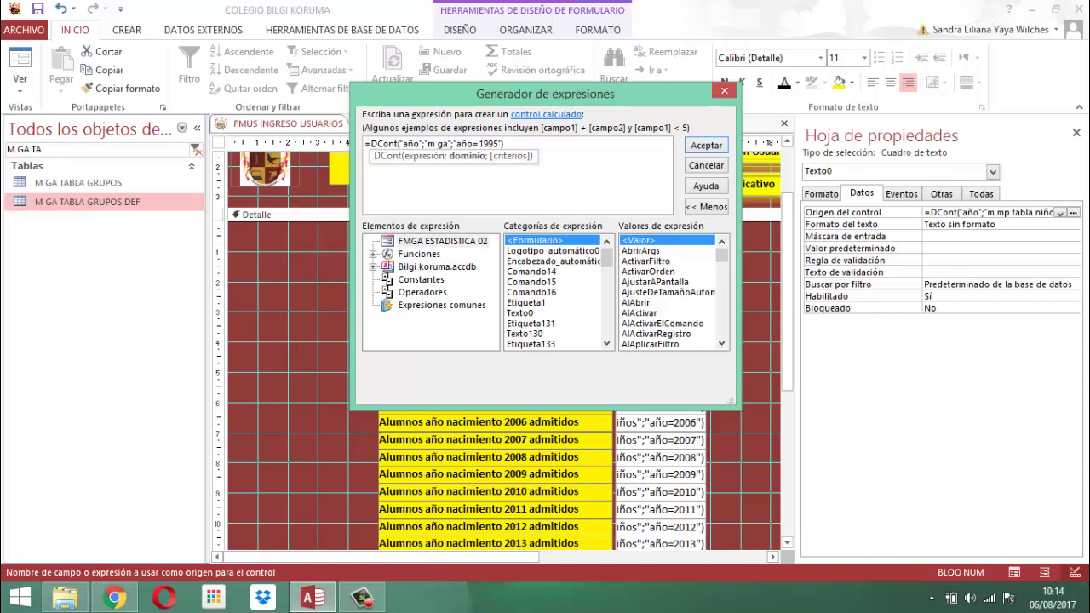
text( tabla )
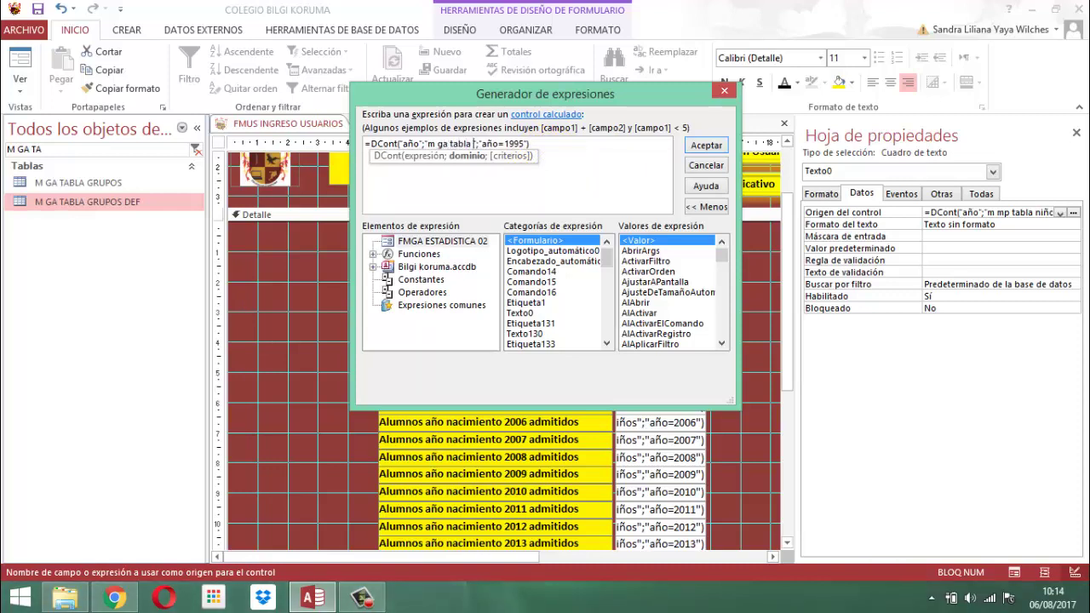
text(grupos def)
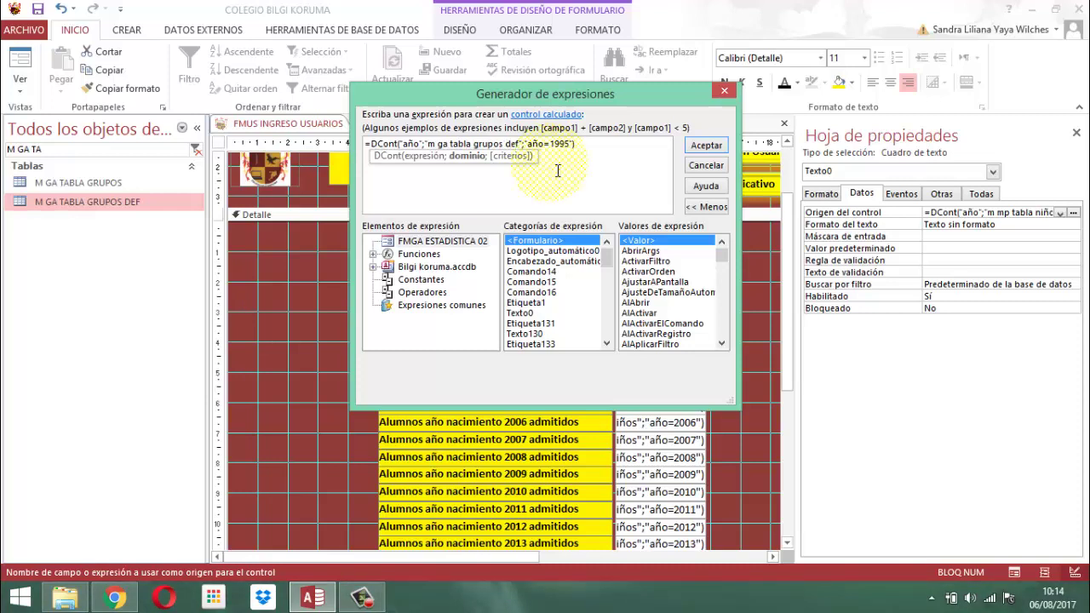
click(584, 147)
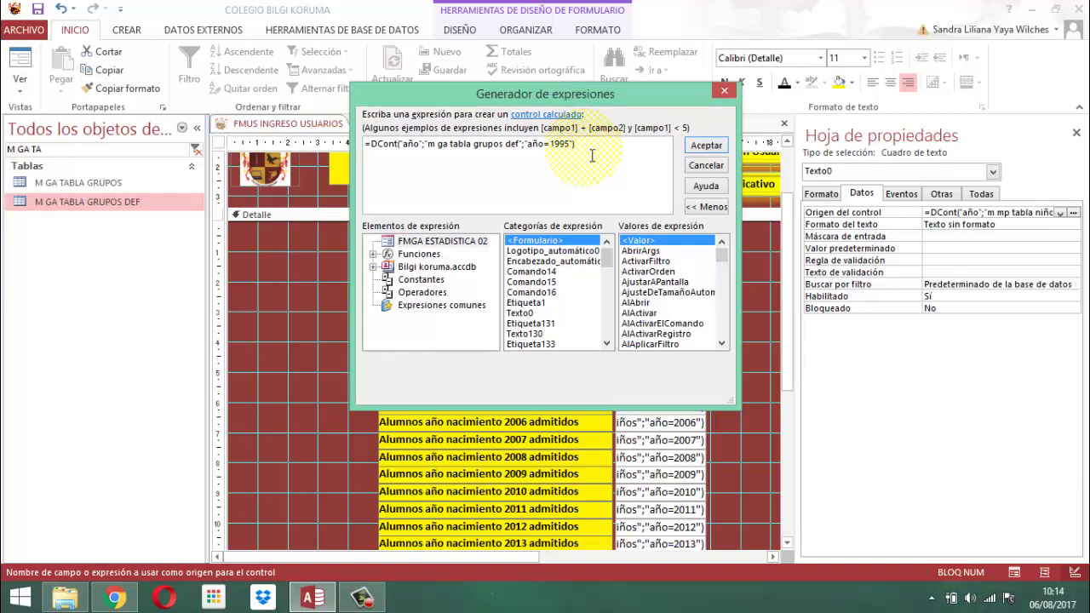
key(BackSpace)
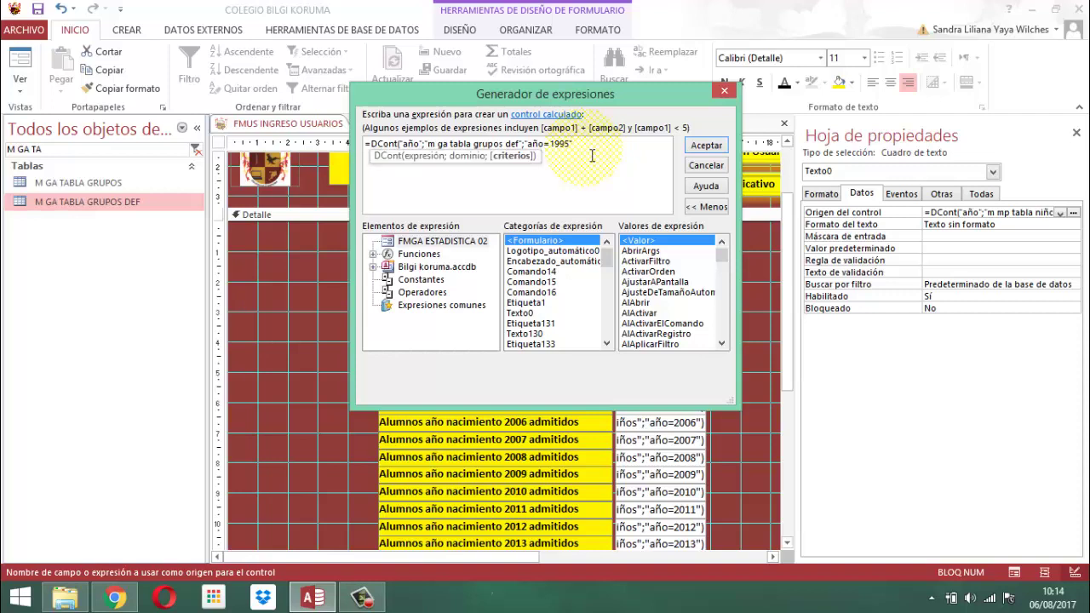
text(and)
text(as)
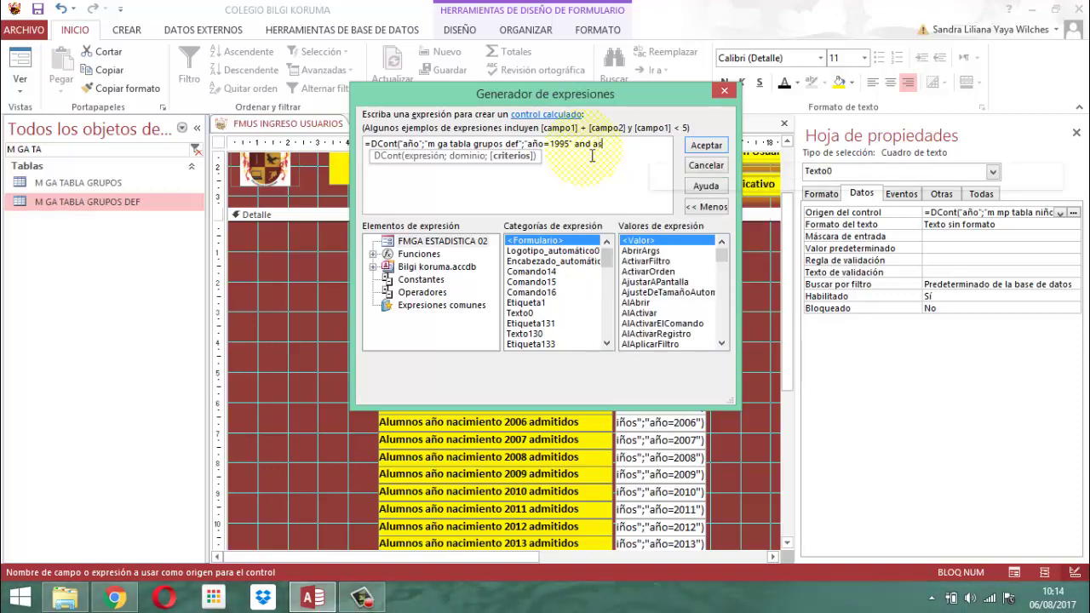
text(ig)
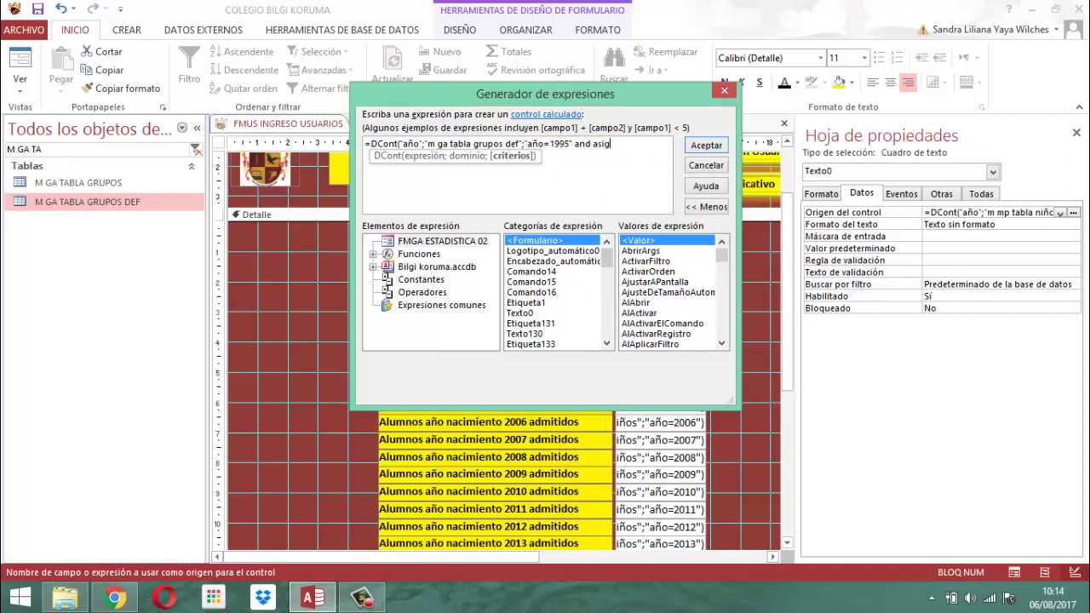
text(nado=)
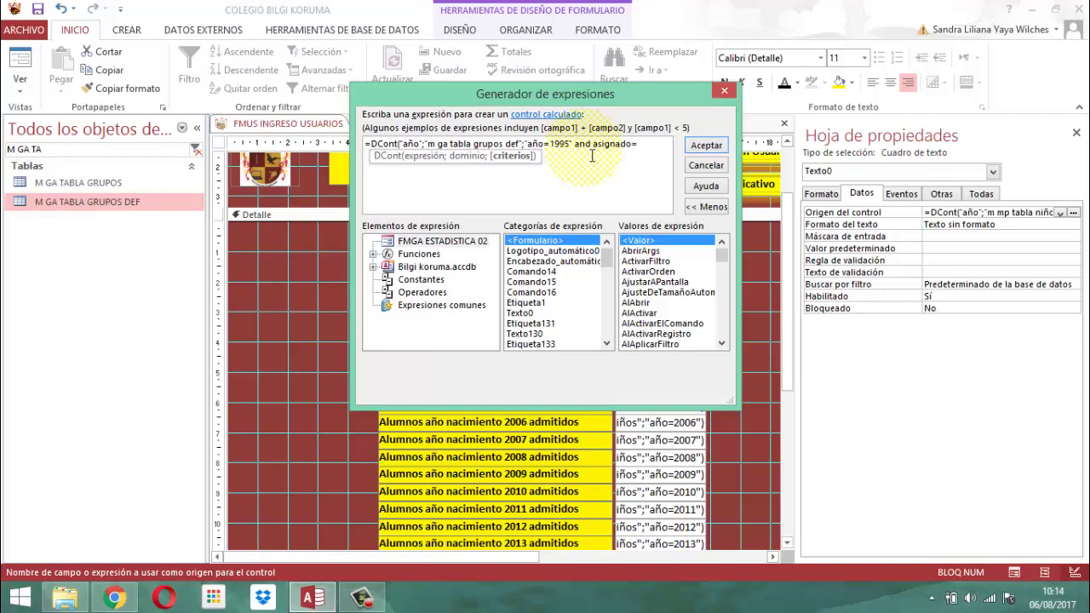
text(0)
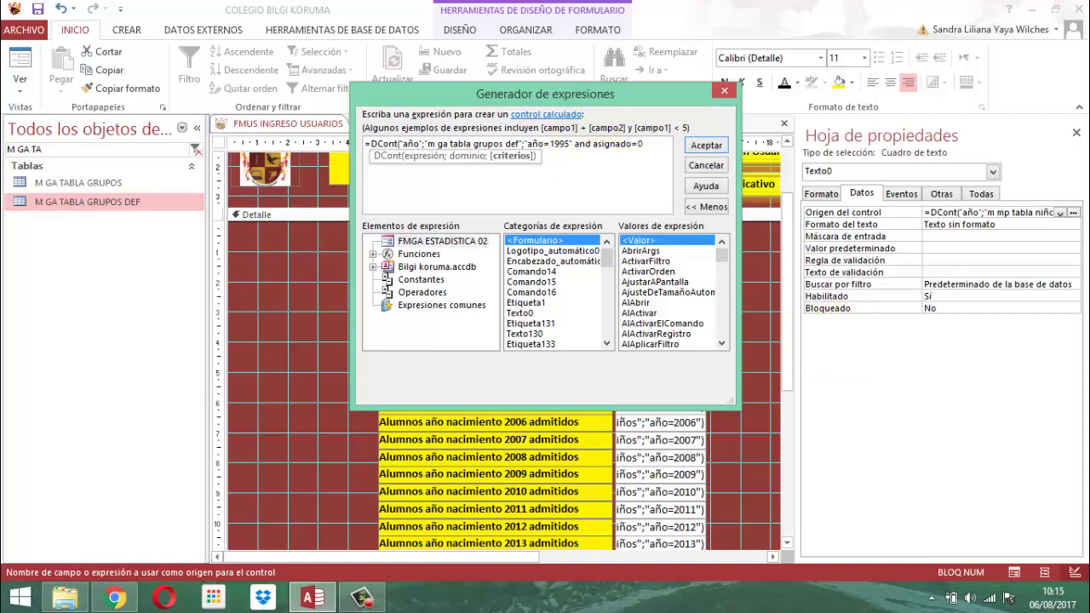
key(BackSpace)
key(BackSpace)
key(BackSpace)
key(BackSpace)
key(BackSpace)
key(BackSpace)
key(BackSpace)
key(BackSpace)
key(BackSpace)
key(BackSpace)
key(BackSpace)
key(BackSpace)
key(BackSpace)
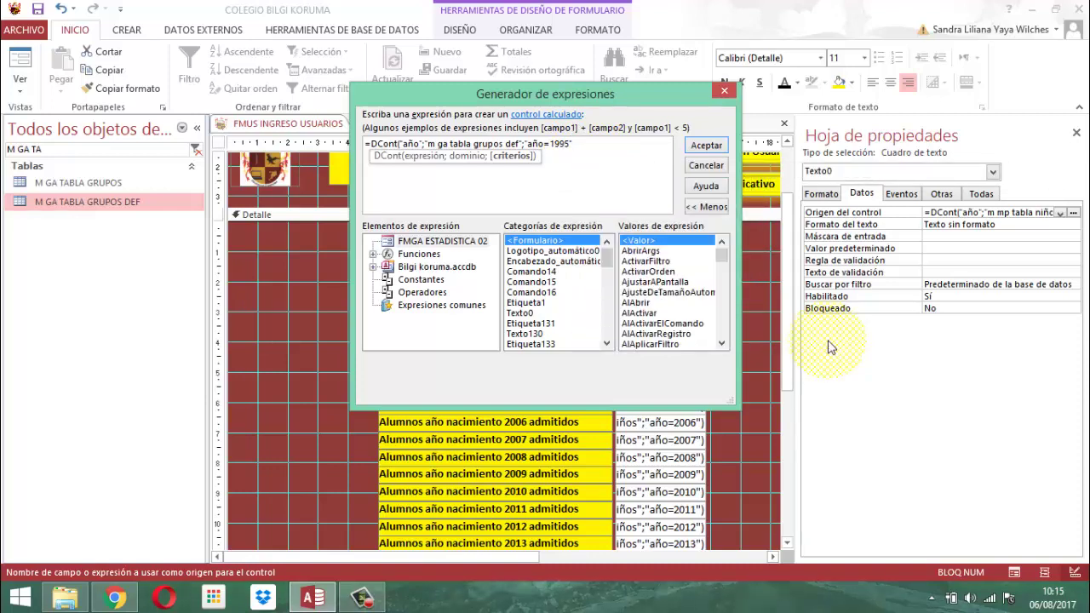
- Extend the criteria of the 1995 expression to "año=1995 Y asignado=0", close the parenthesis and accept the expression
text(Y)
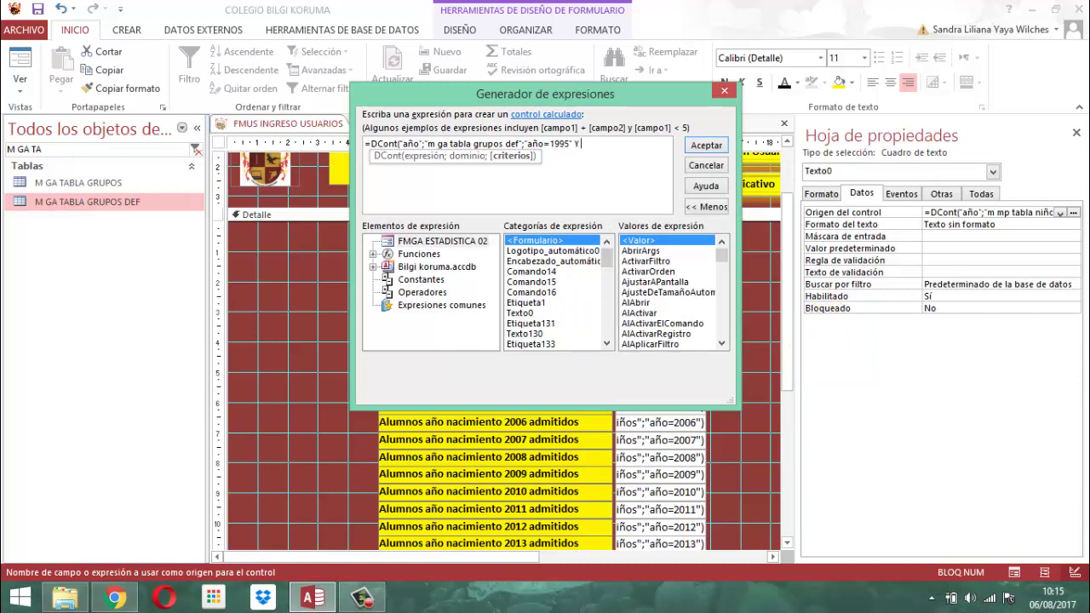
key(BackSpace)
key(BackSpace)
text(Y asinga)
key(BackSpace)
key(BackSpace)
key(BackSpace)
key(BackSpace)
key(BackSpace)
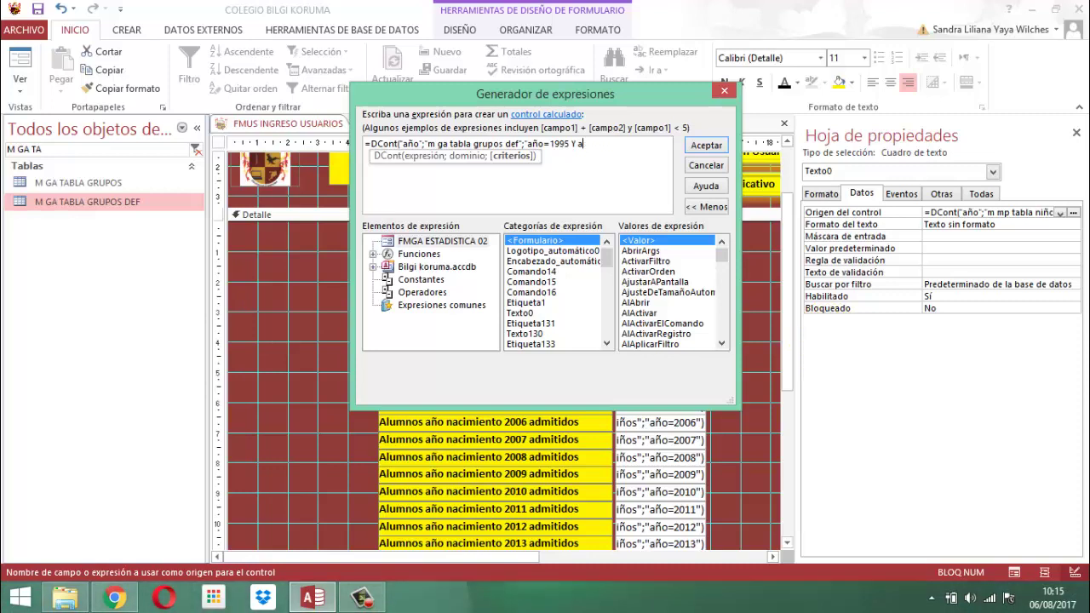
text(signado=0")
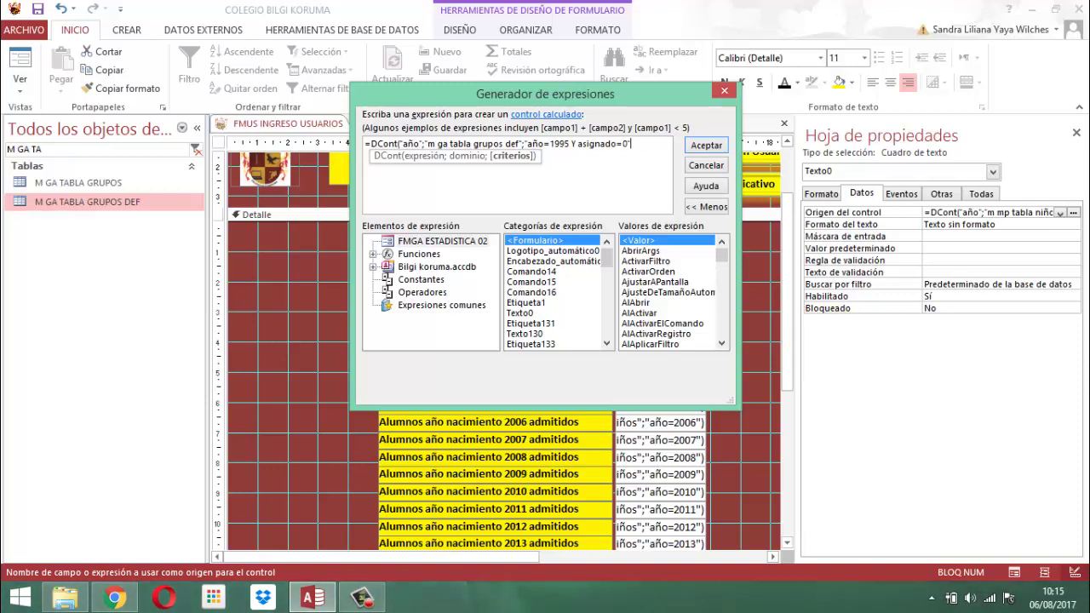
text())
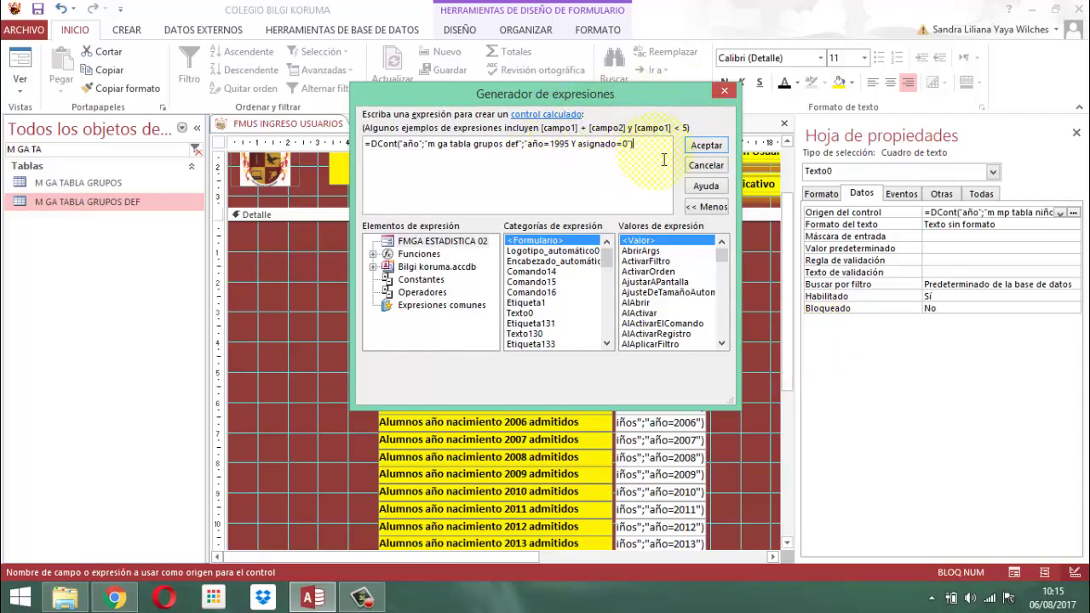
click(706, 146)
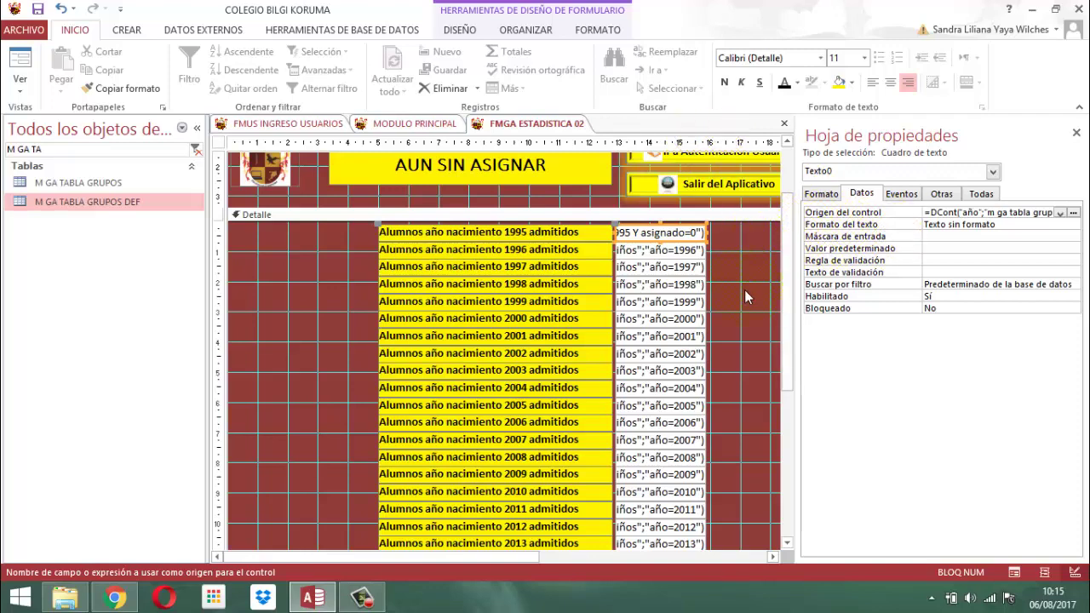
- Change the table counted in the 2015 text box's control source expression to "m ga tabla grupos def"
click(1076, 133)
scroll(840, 277, down, 3)
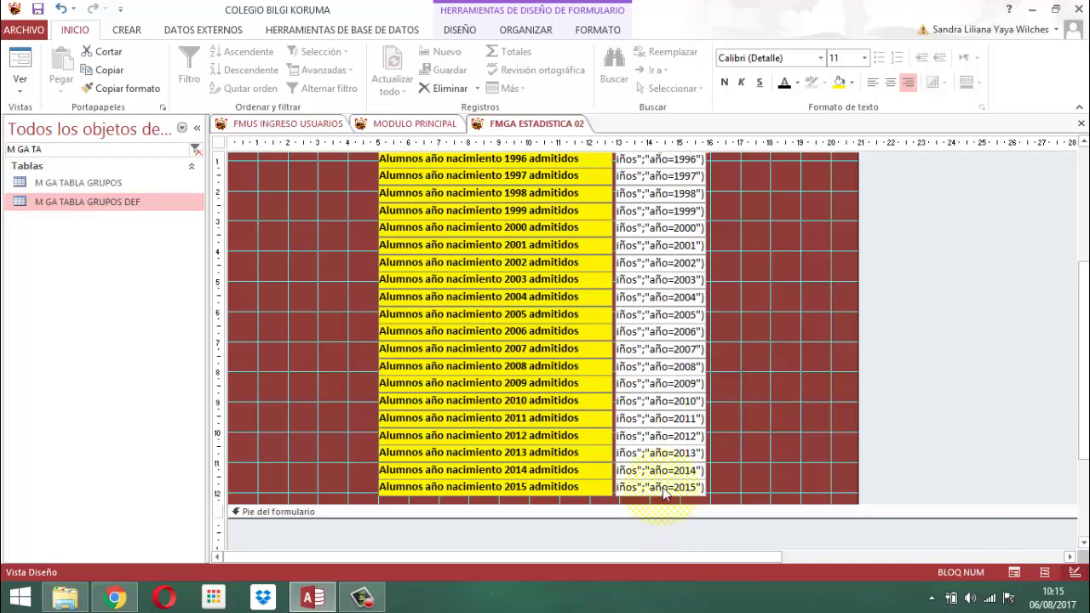
click(664, 492)
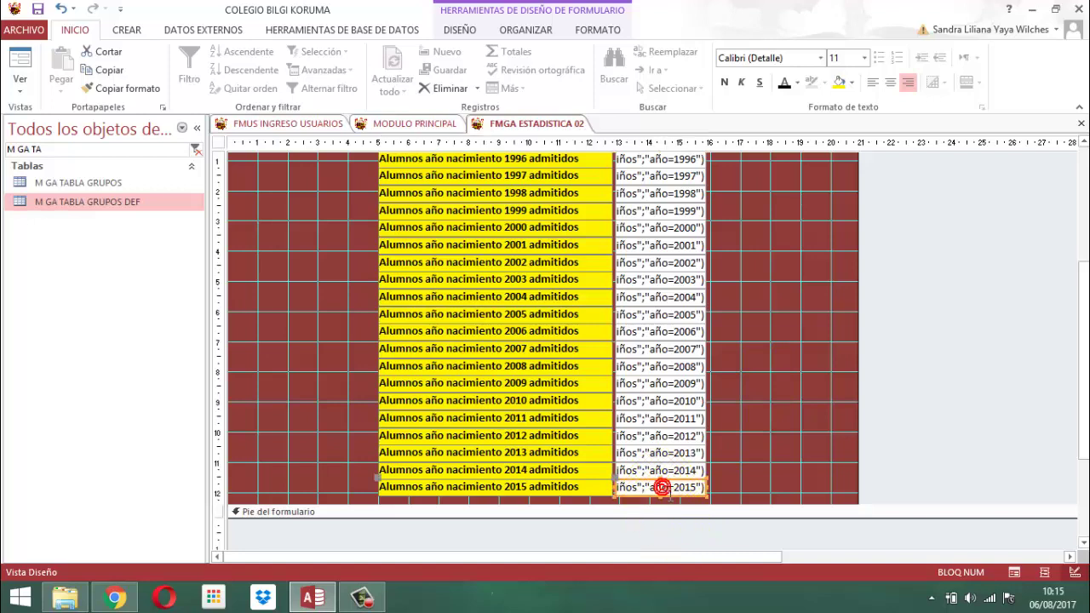
click(460, 30)
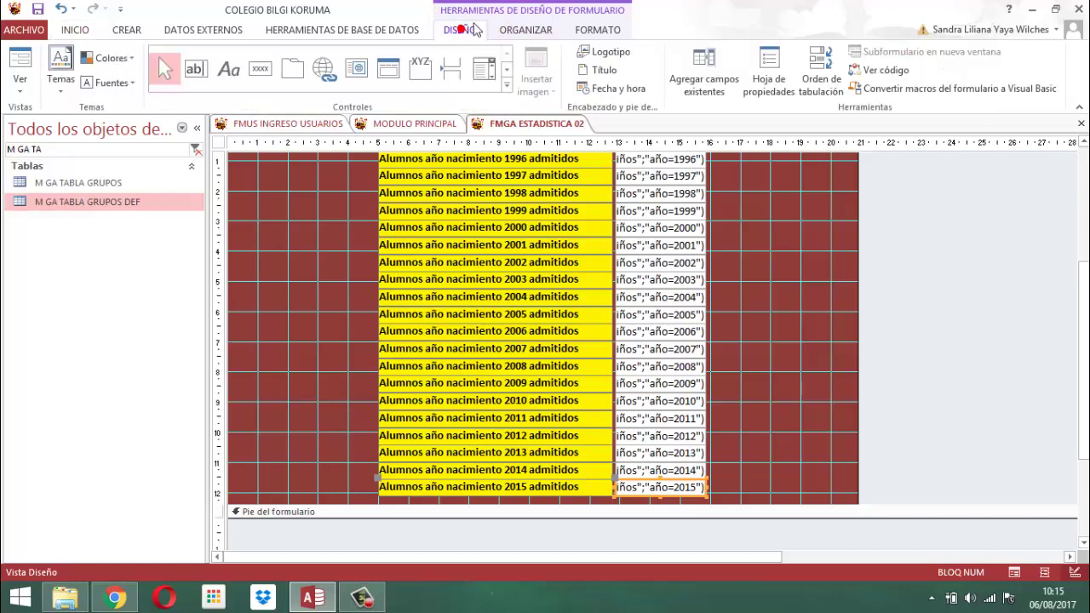
click(769, 72)
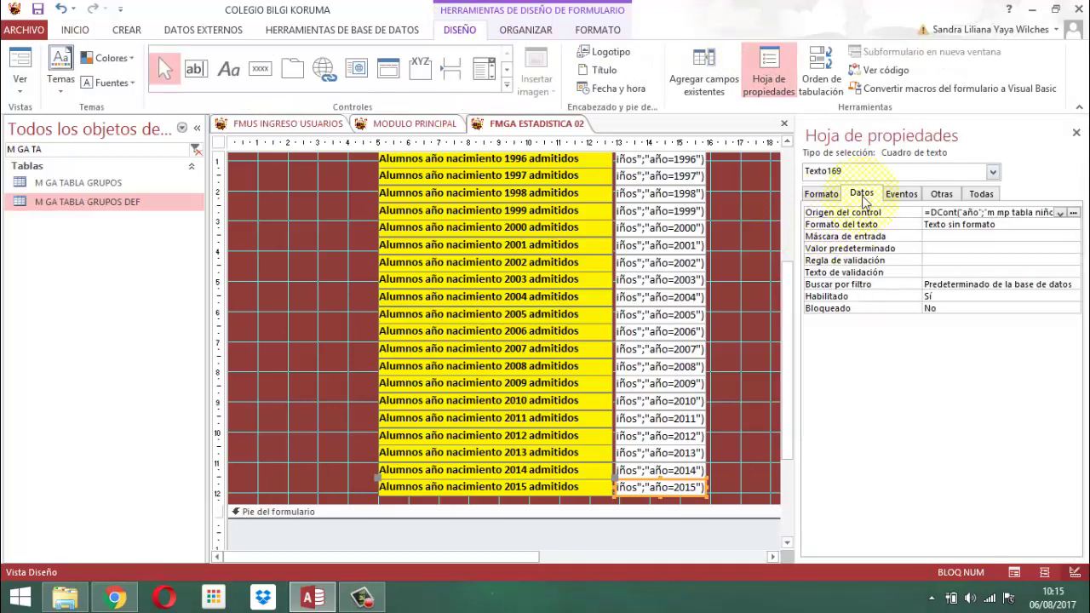
click(1072, 212)
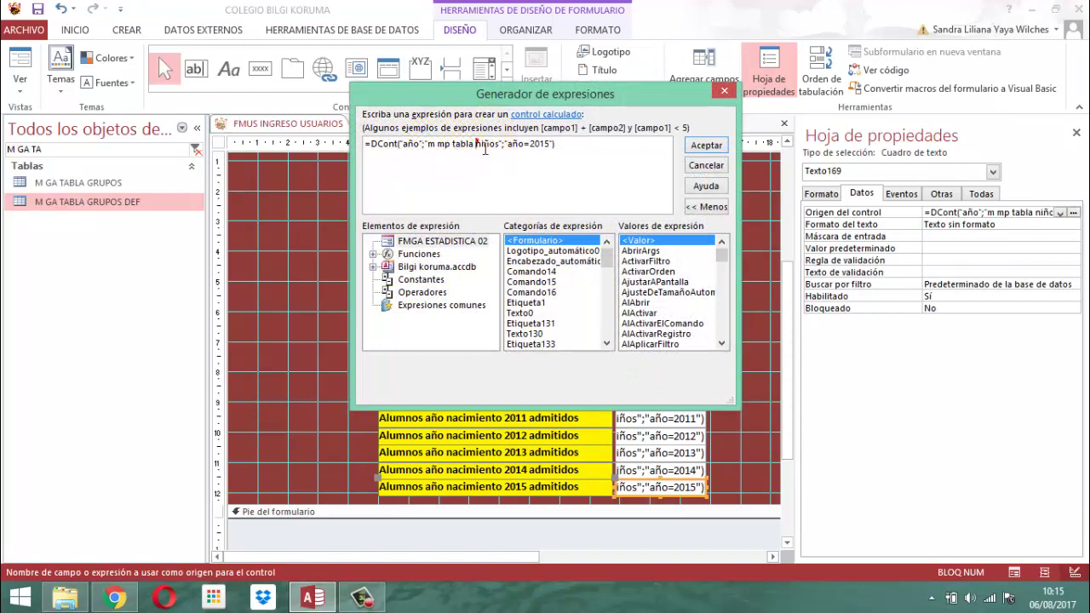
click(473, 144)
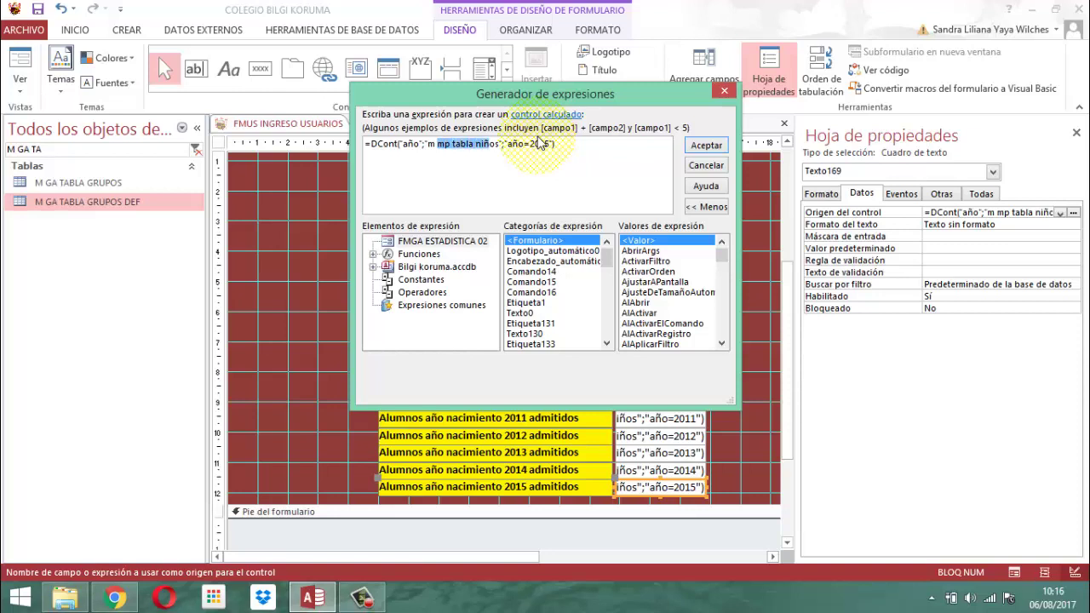
key(shift+Right)
key(shift+Right)
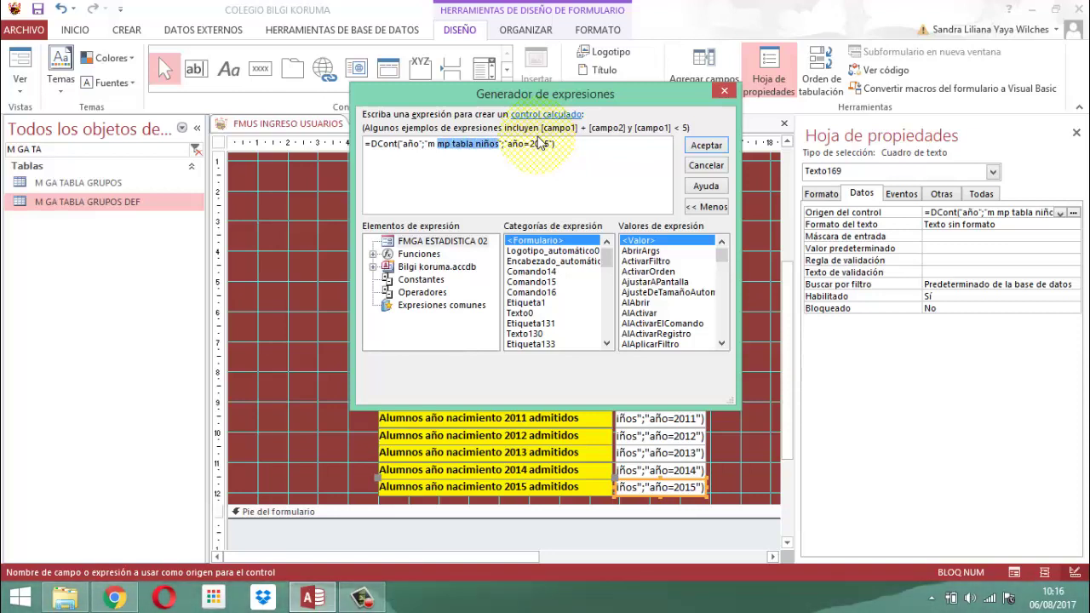
text(ga)
text( tabla )
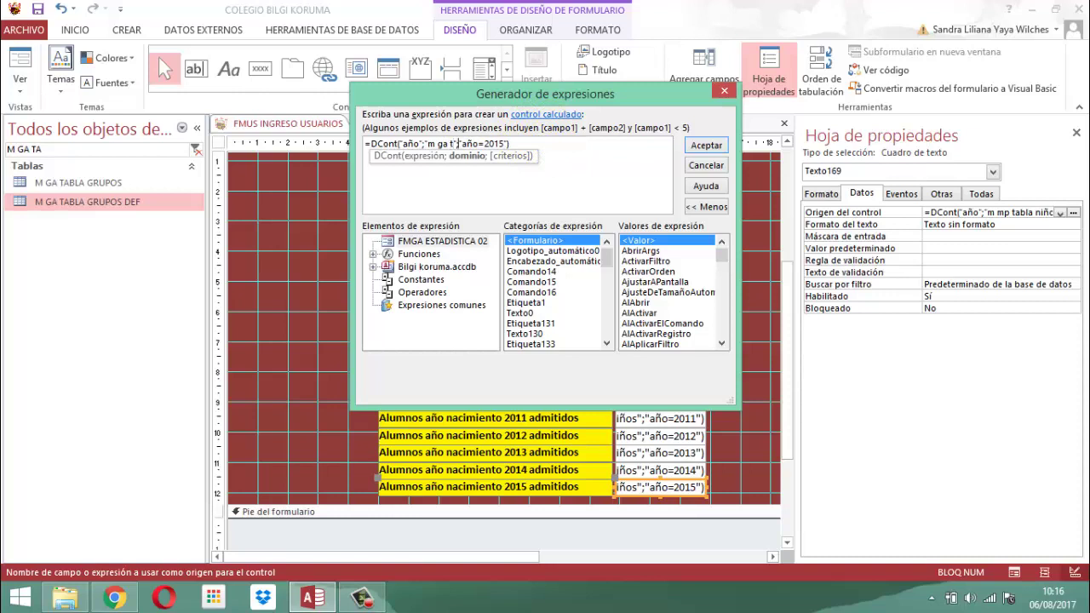
text( grupos def)
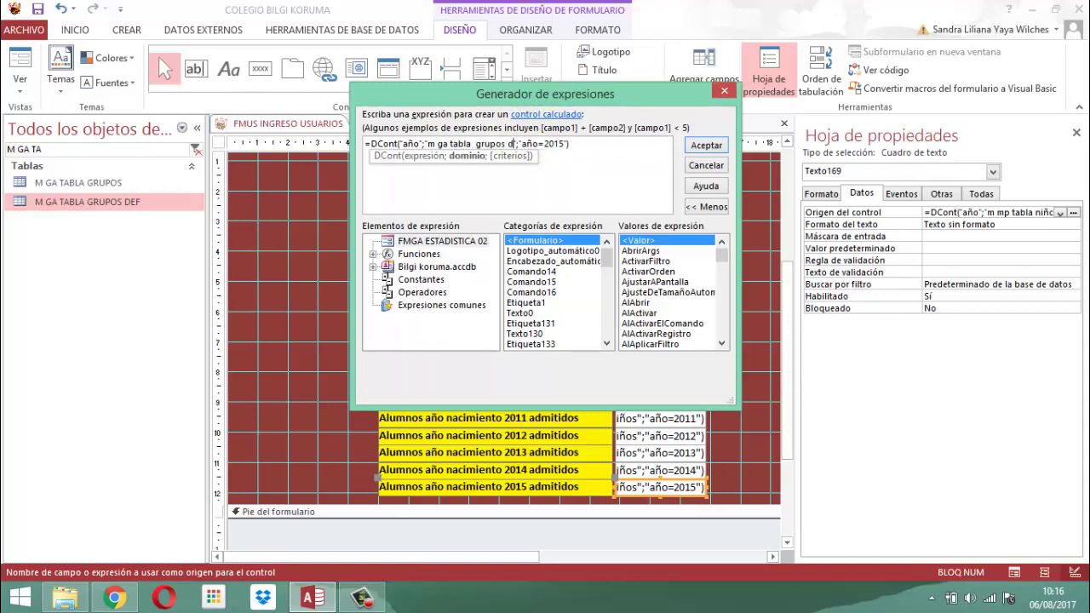
- Extend the criteria of the 2015 expression to "año=2015 Y asignado=0", accept it and close the property sheet
click(539, 143)
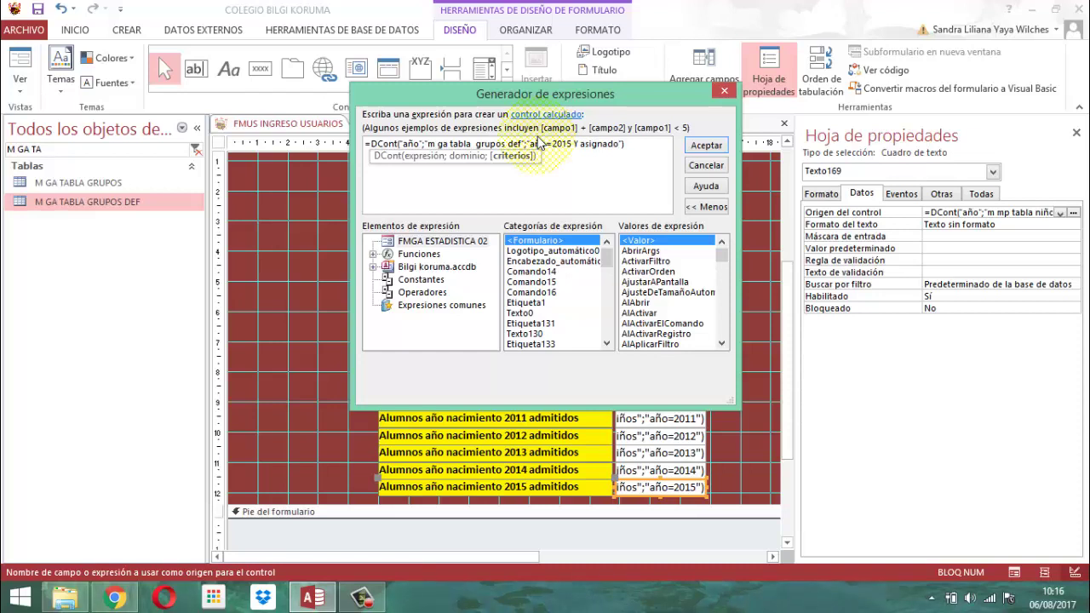
text(=0)
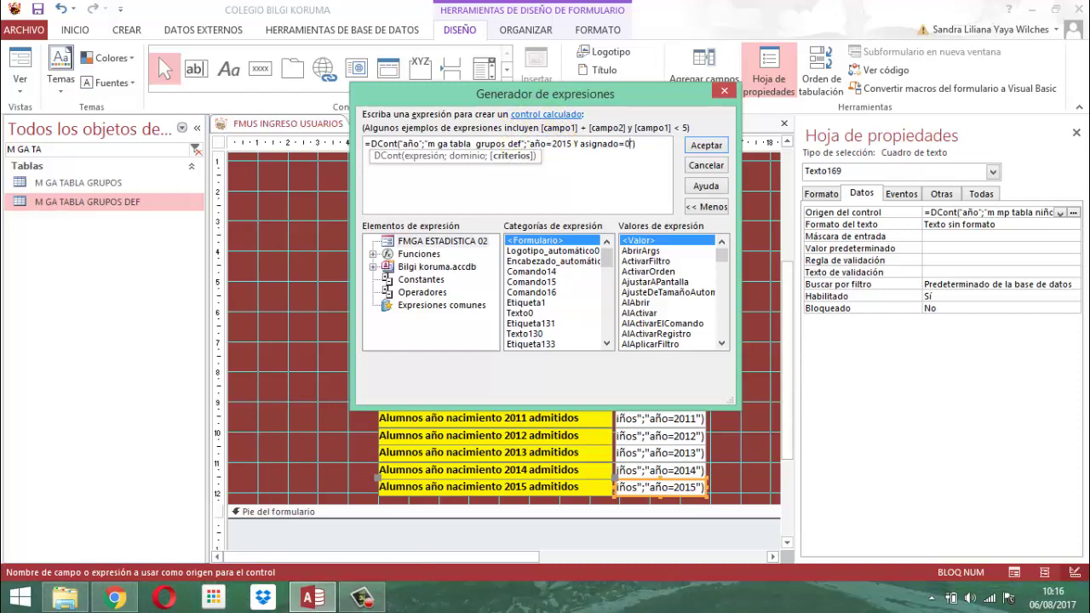
click(707, 149)
click(706, 149)
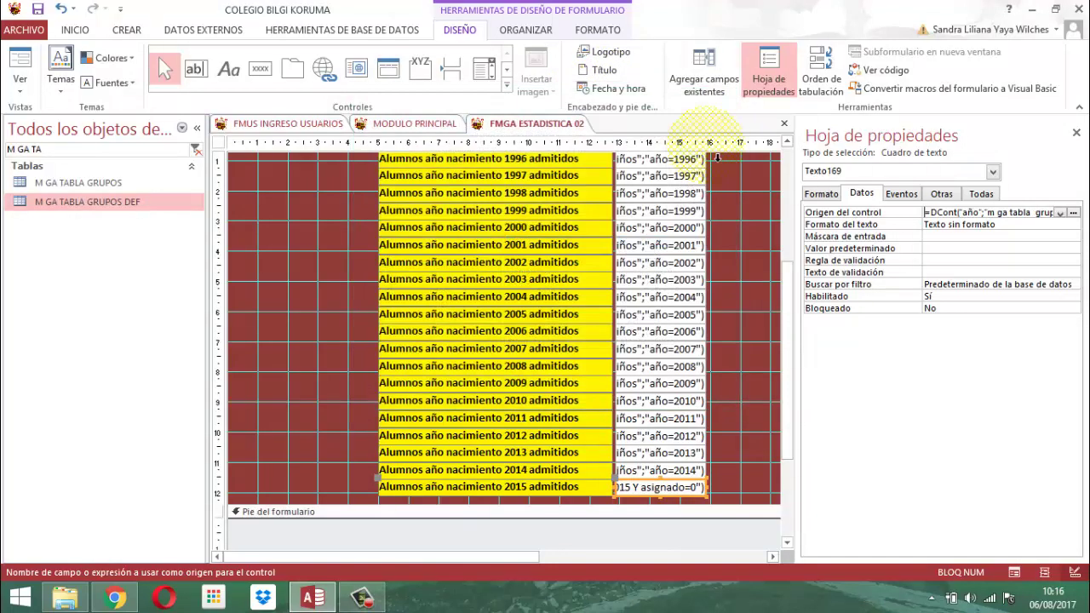
click(1075, 134)
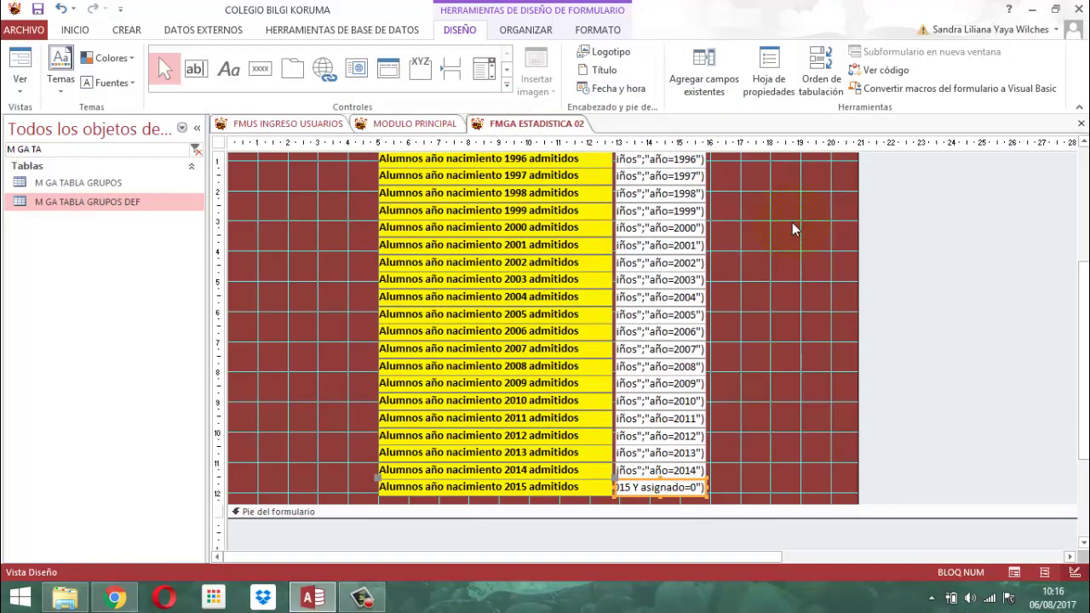
- Save the FMGA ESTADISTICA 02 form, check its birth-year counts in form view and return to design view
right_click(526, 119)
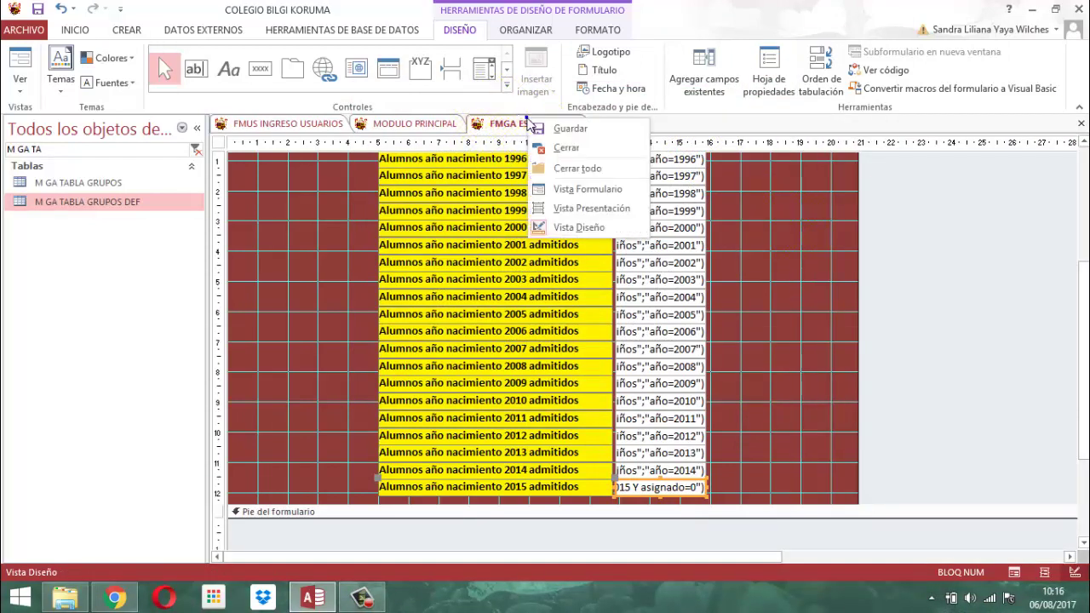
click(562, 128)
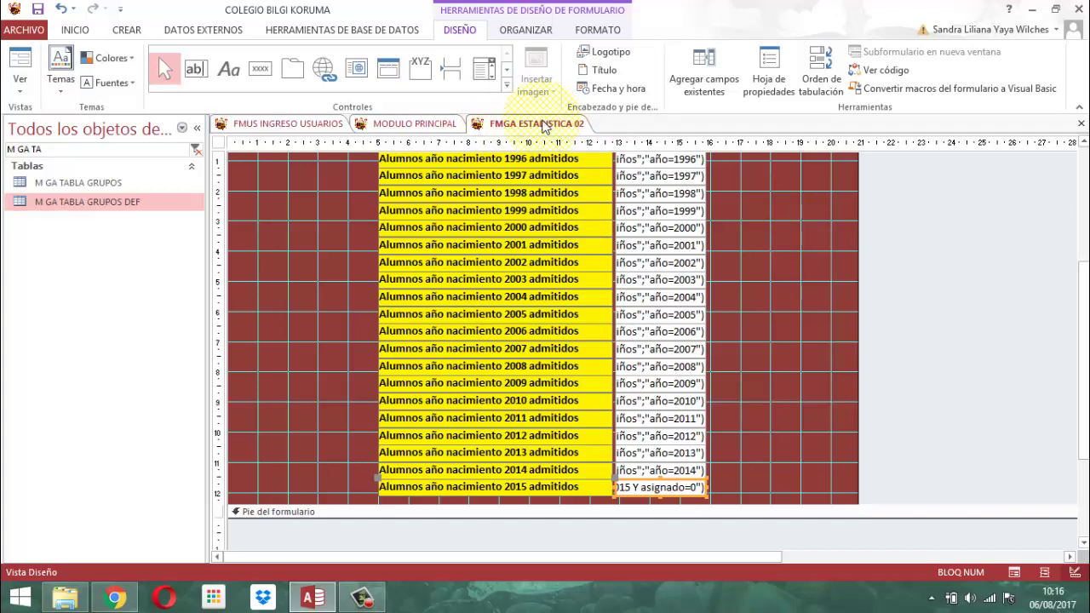
right_click(543, 126)
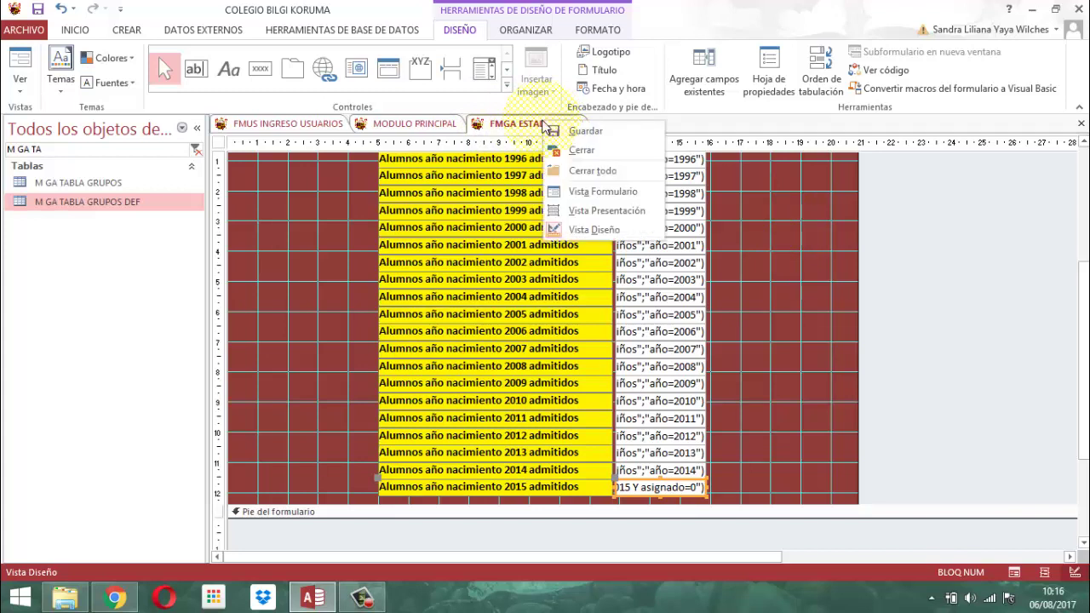
click(593, 199)
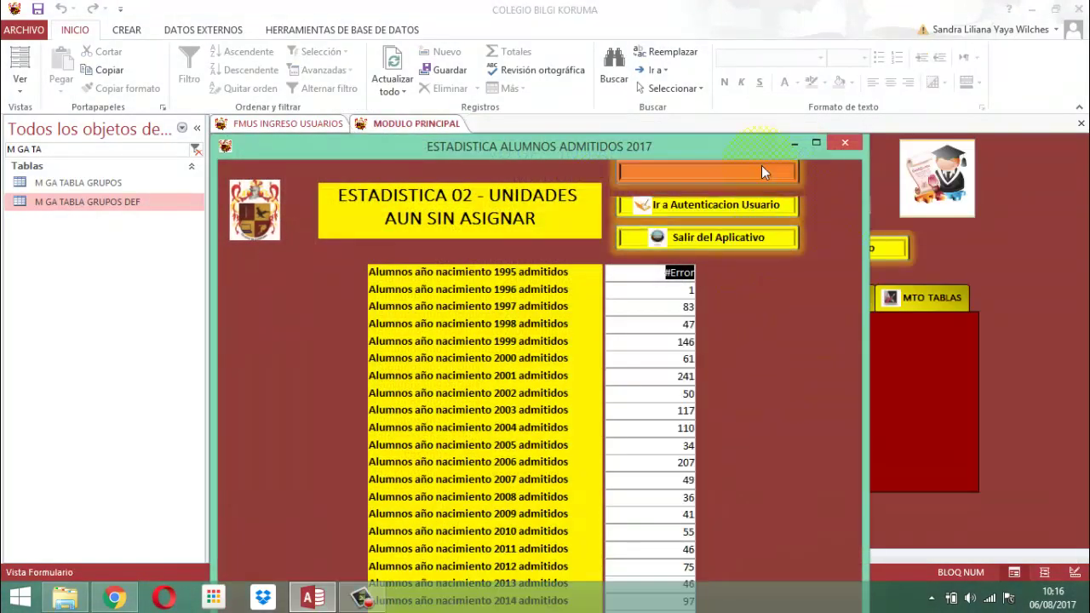
drag(684, 147, 691, 14)
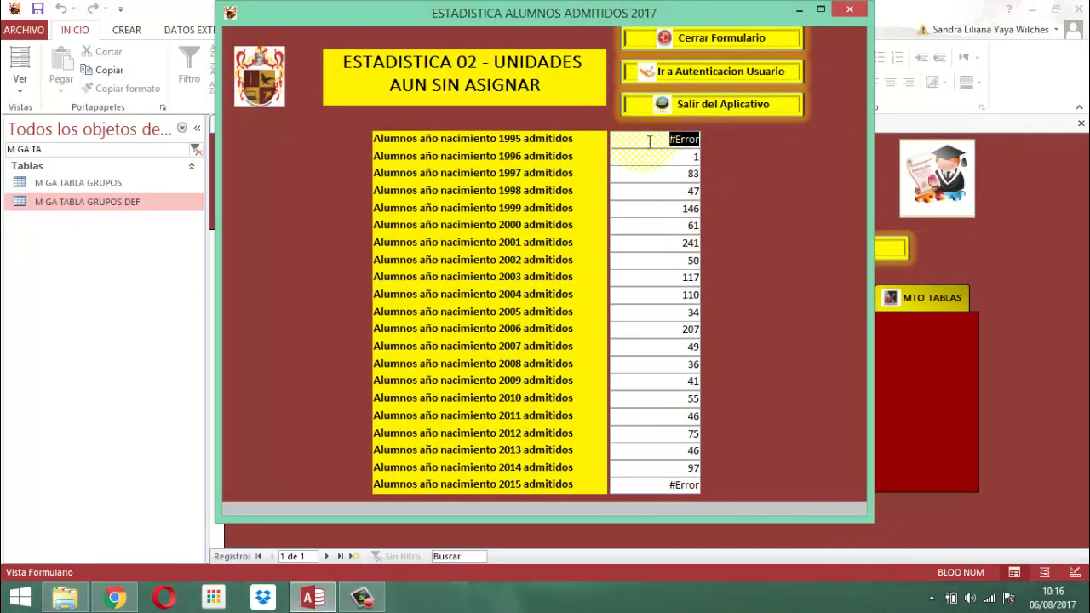
right_click(639, 12)
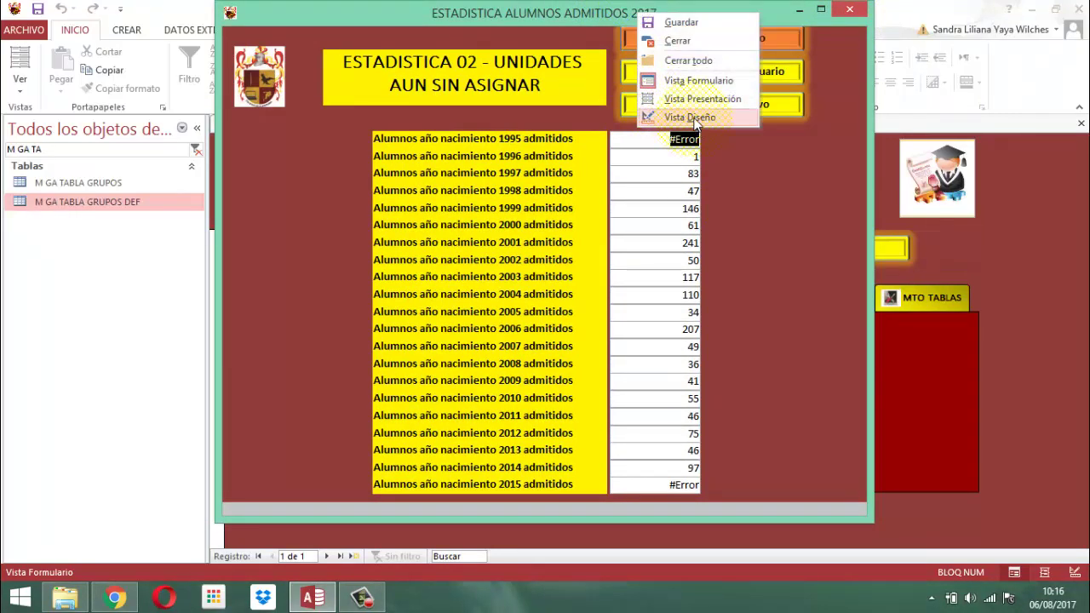
click(692, 118)
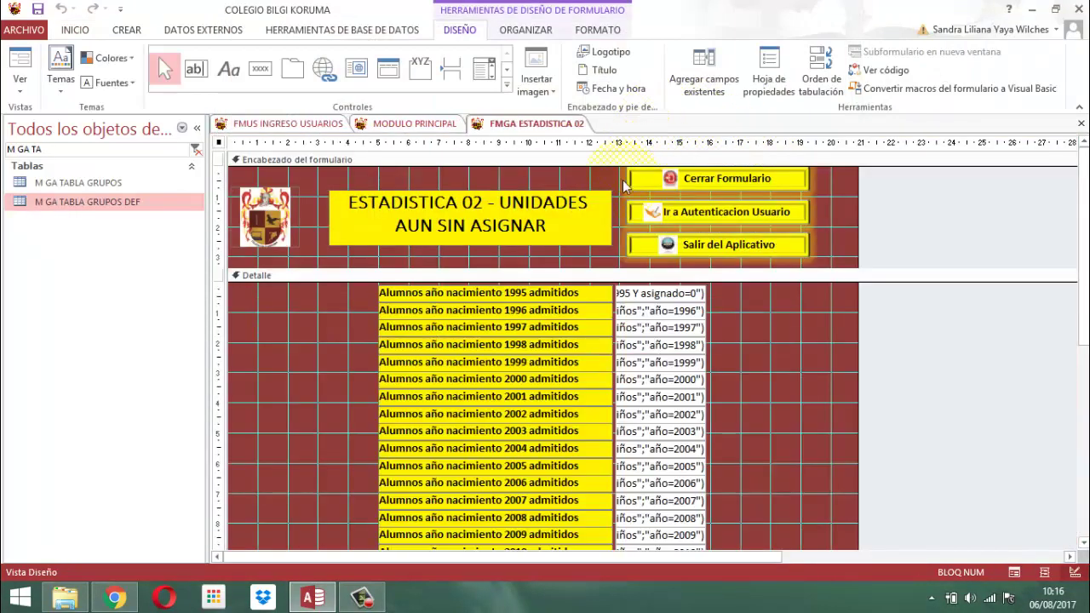